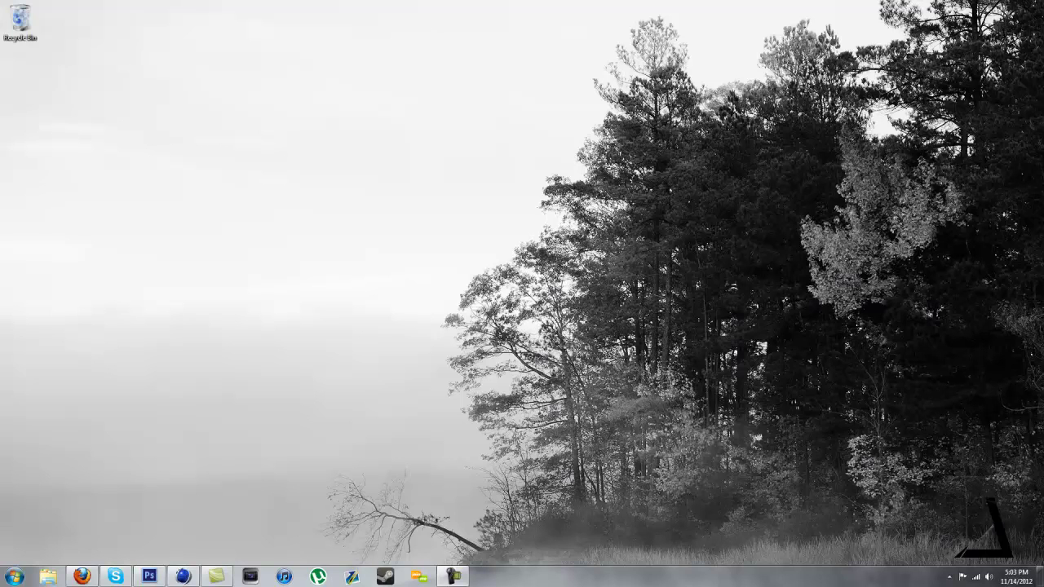
click(183, 577)
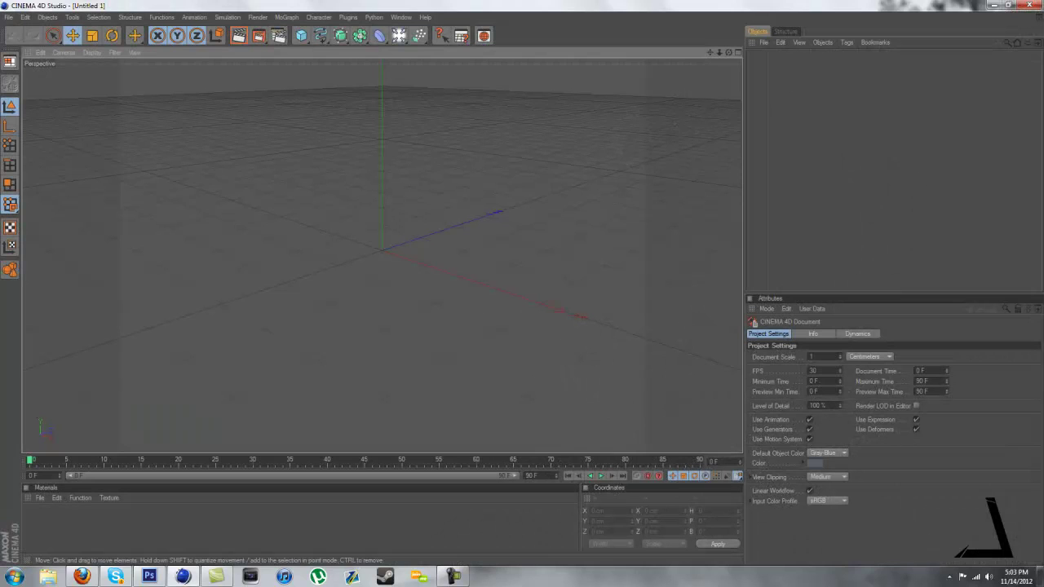
click(1040, 577)
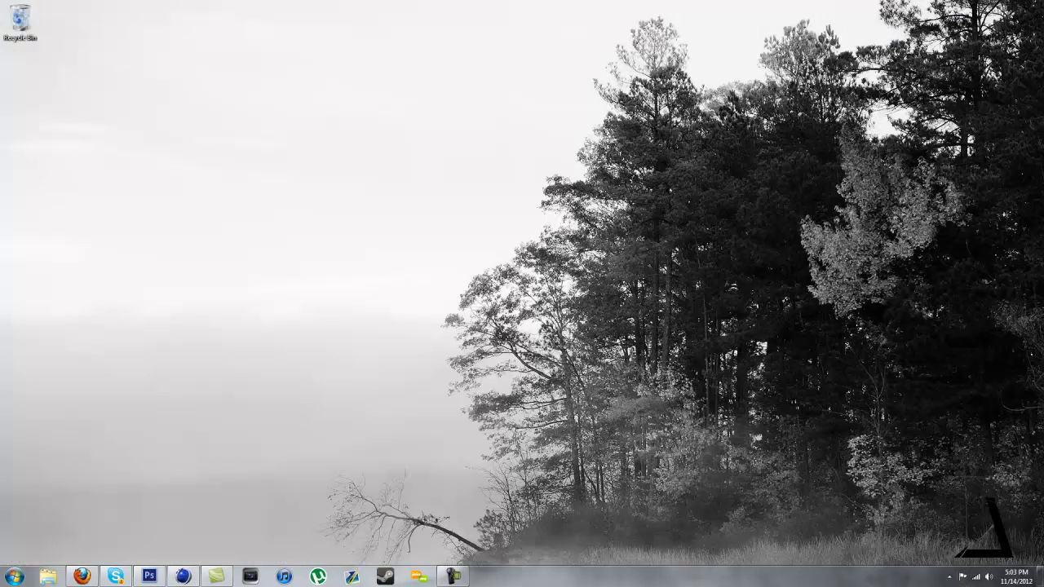
click(454, 577)
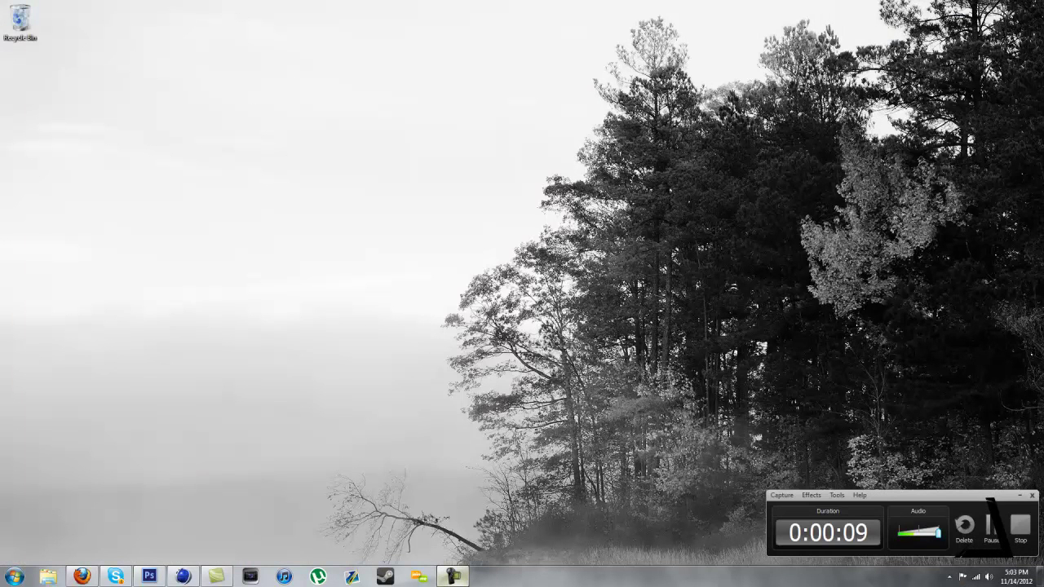
click(454, 577)
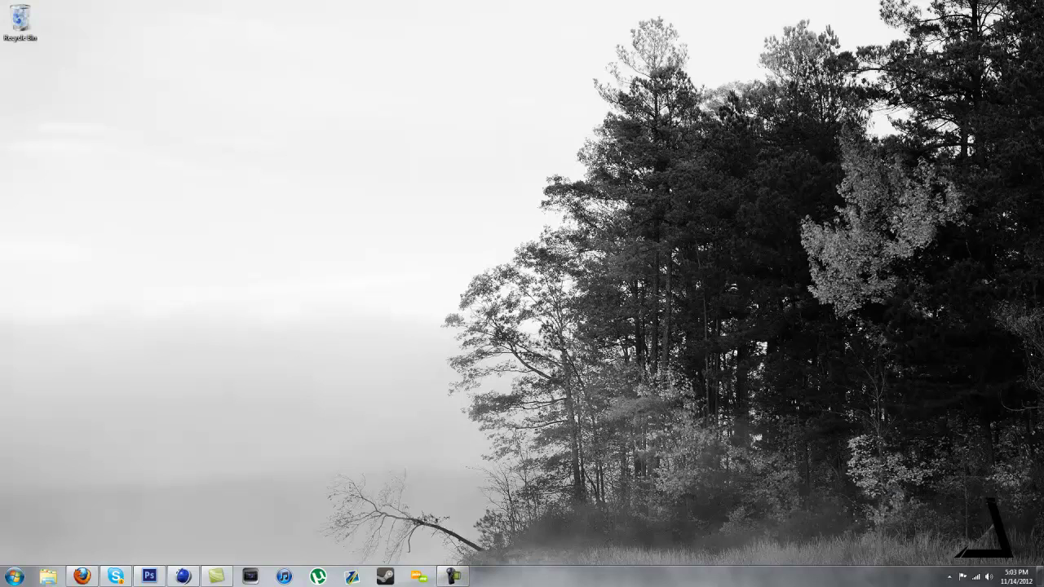
click(82, 577)
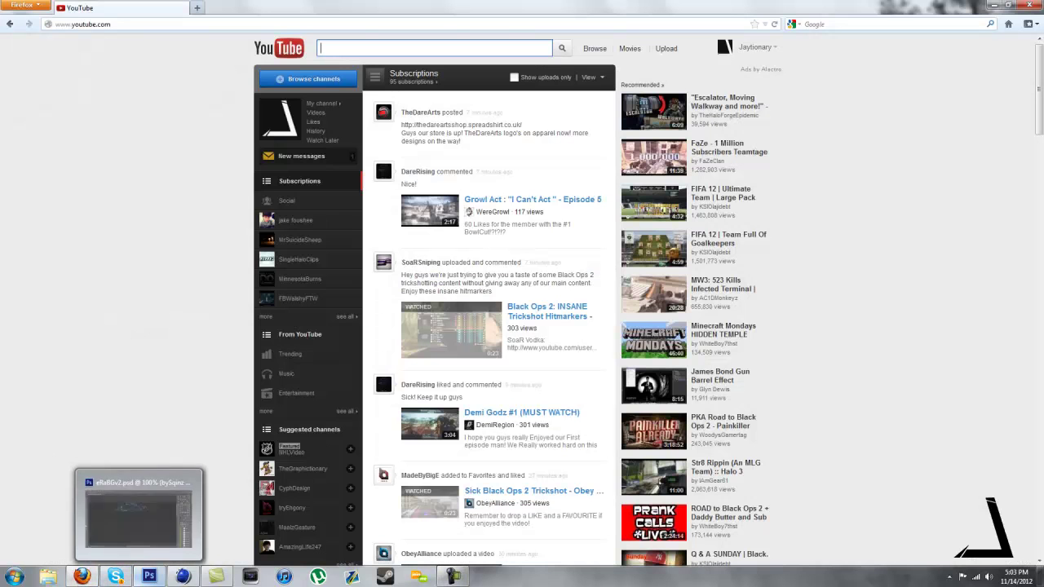
click(116, 576)
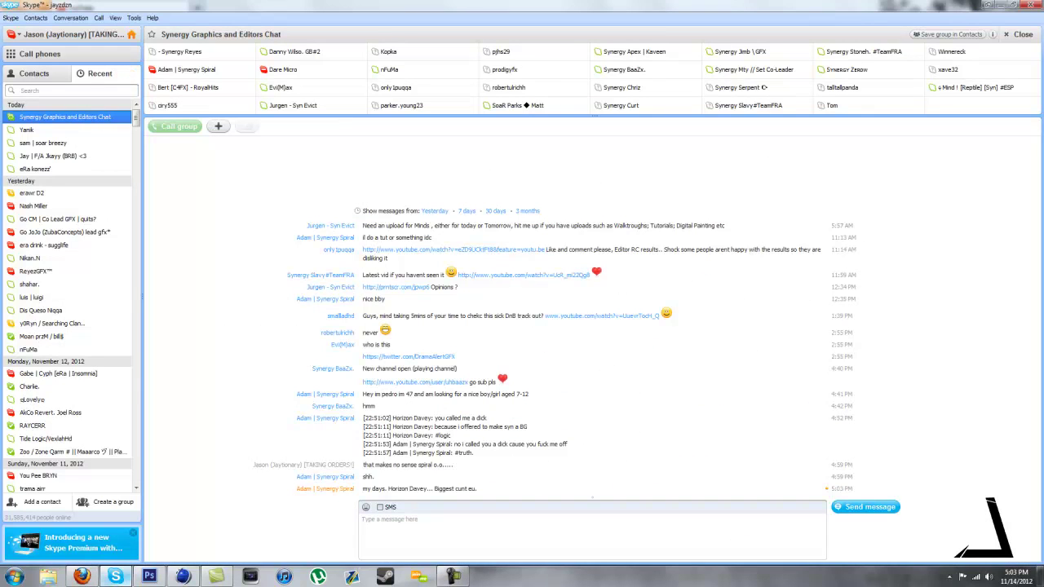
click(149, 576)
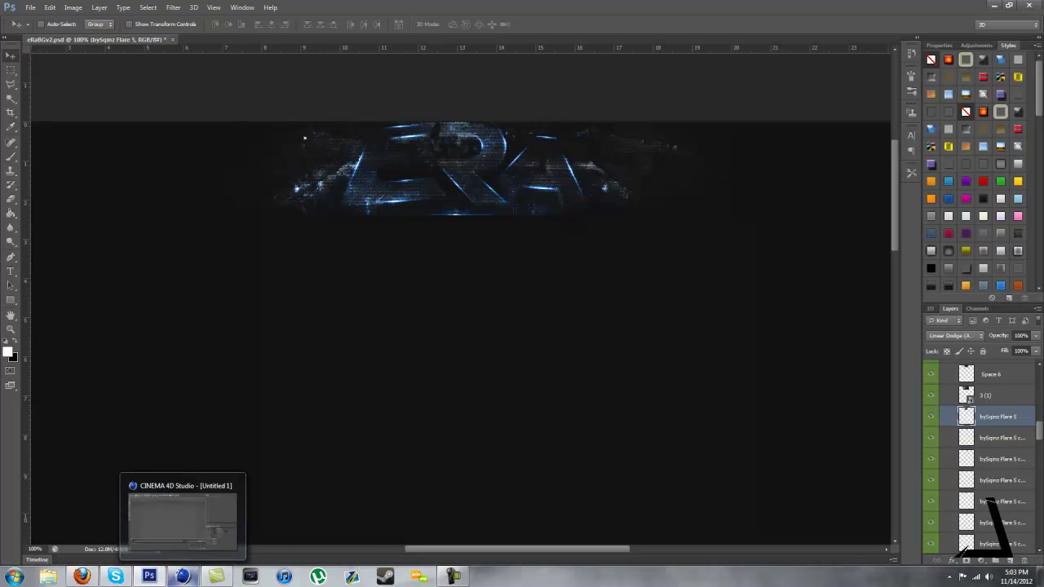
Switch to Cinema 4D and keep the current Windows color scheme when asked about slow performance.
click(183, 577)
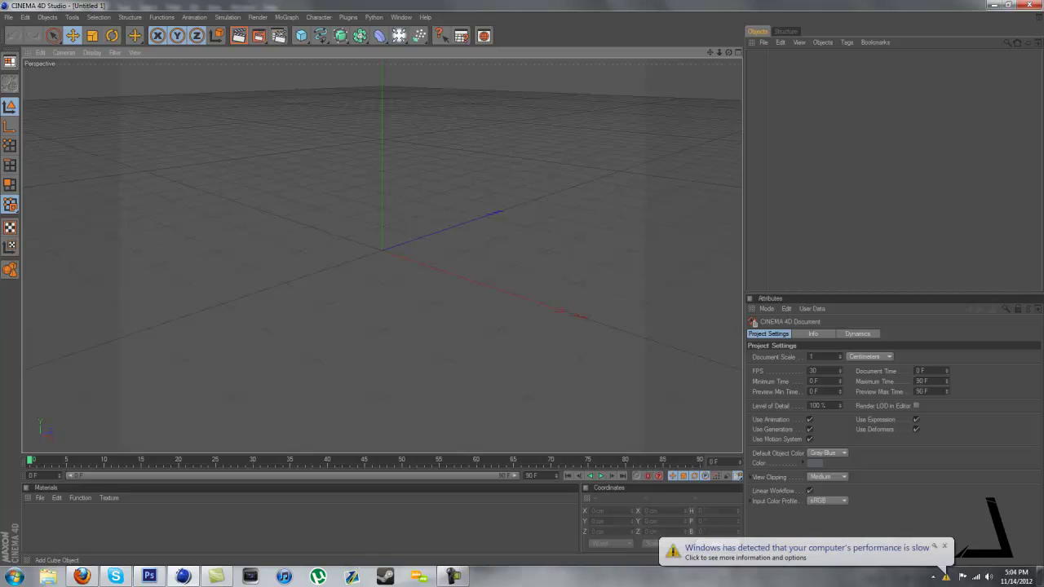
click(806, 553)
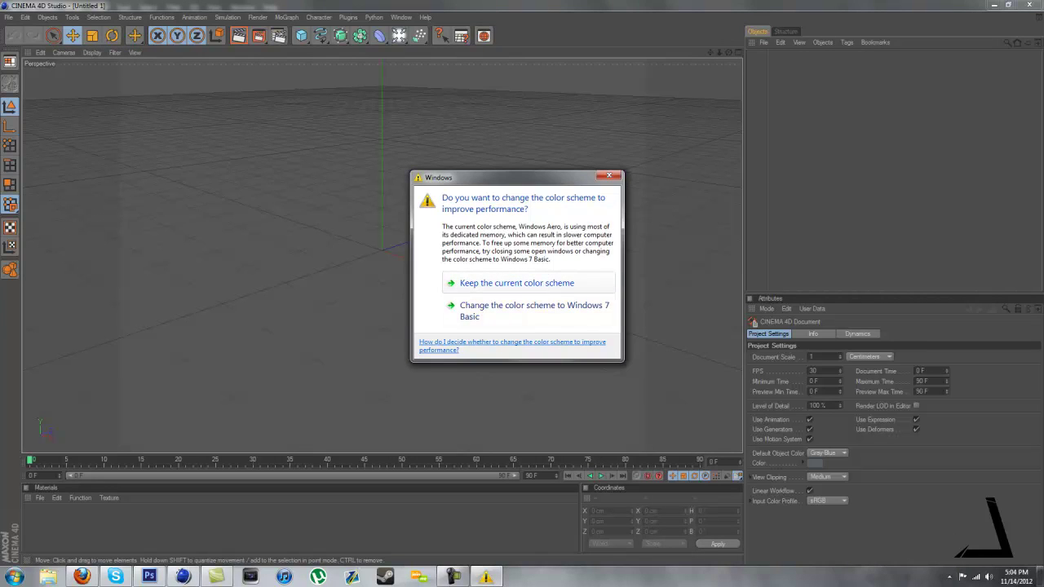
click(517, 283)
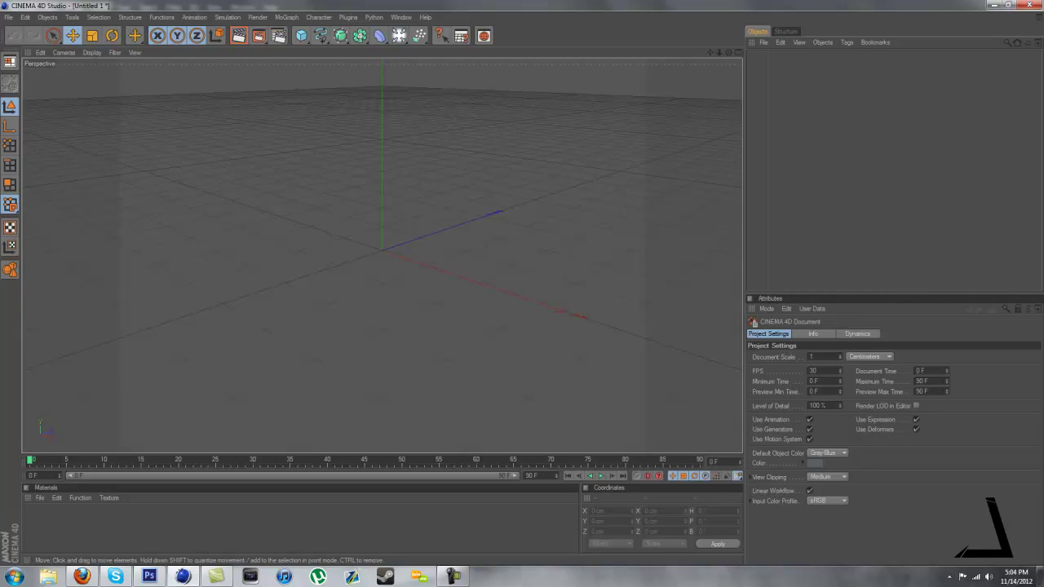
click(301, 35)
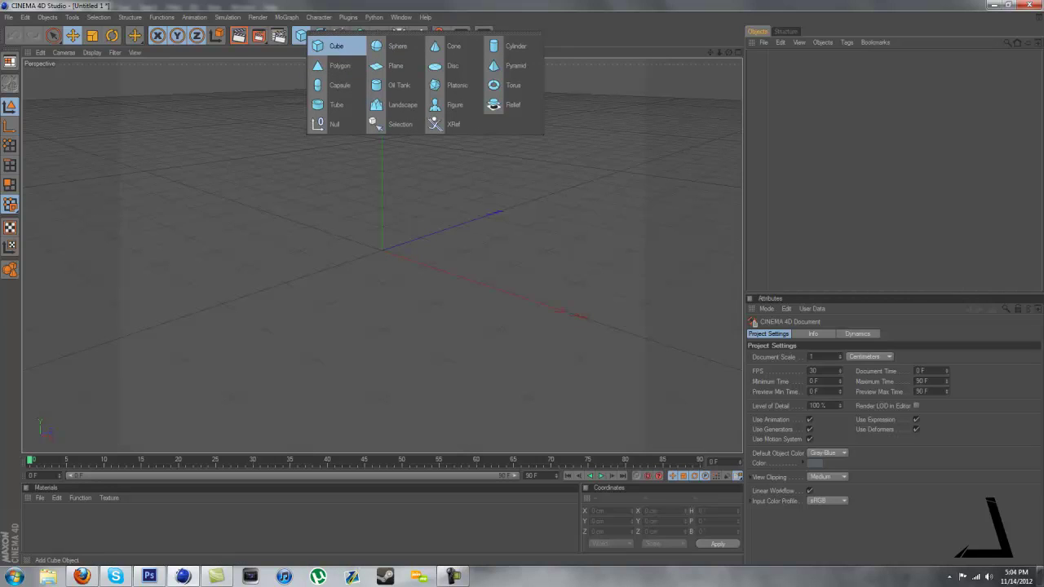
click(301, 35)
click(301, 35)
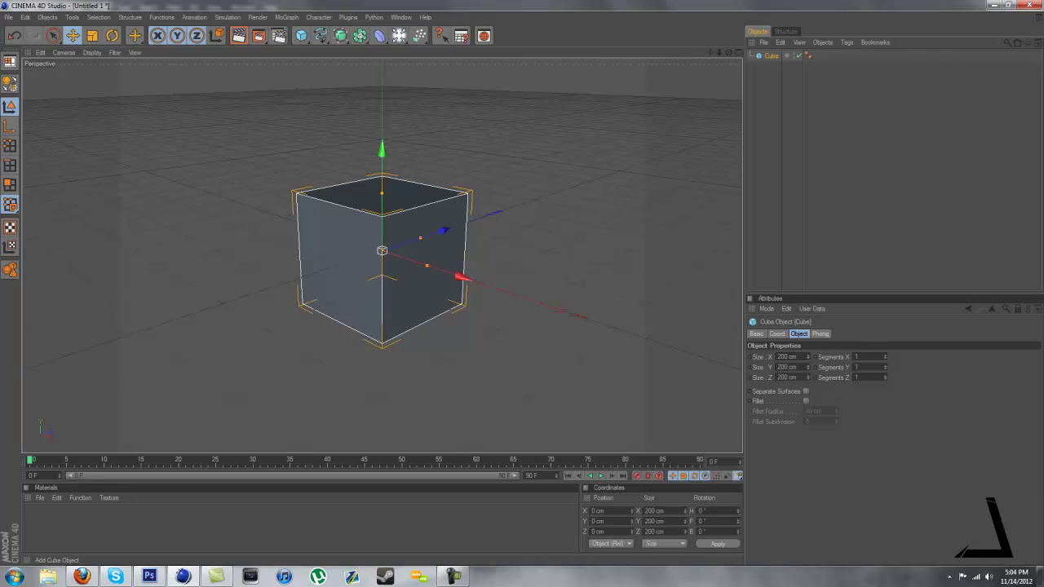
key(Delete)
Add a Torus primitive at the center of the scene and keep the current Windows color scheme.
drag(302, 35, 513, 85)
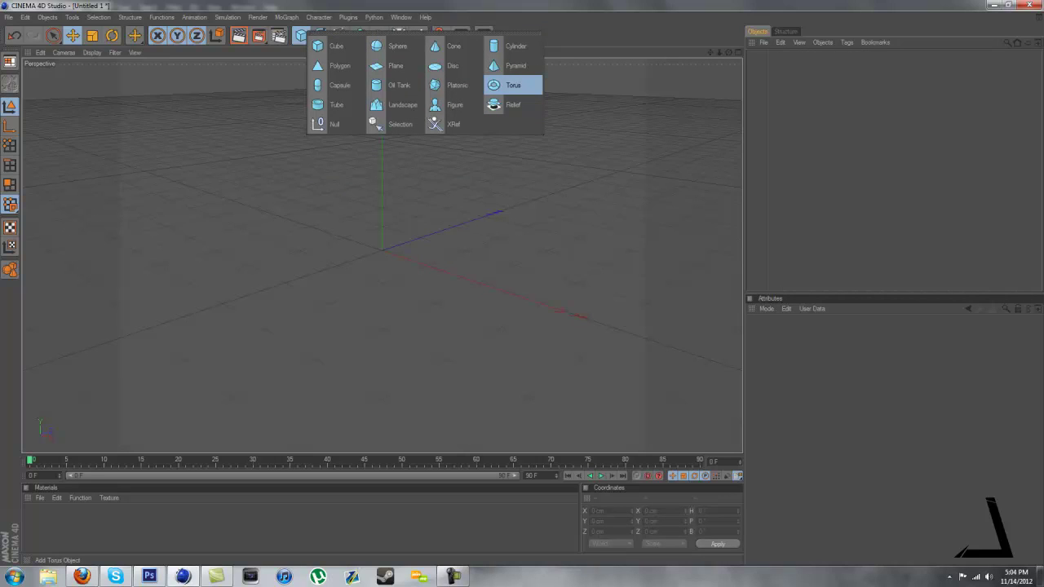
drag(512, 85, 513, 85)
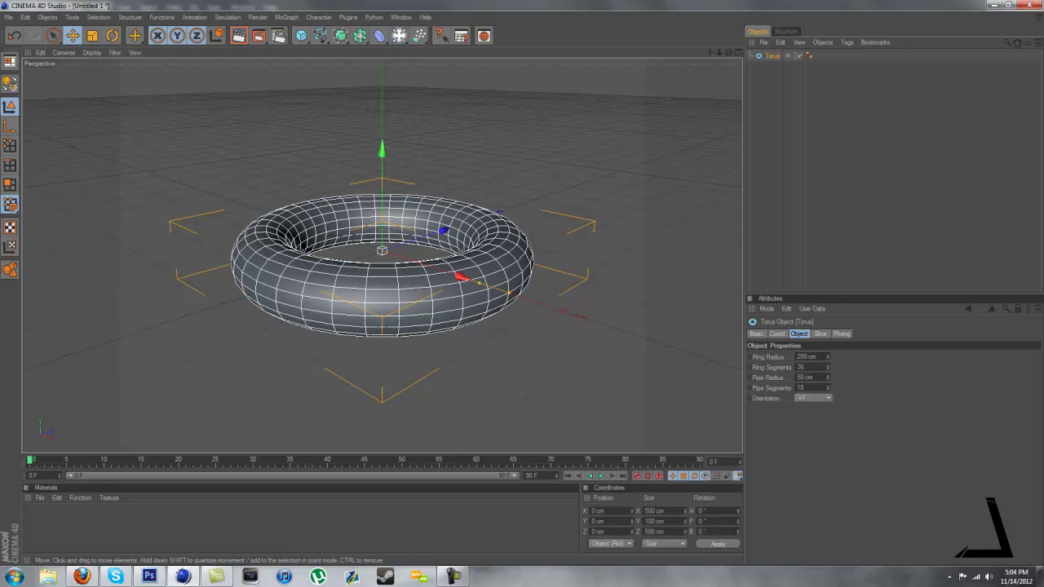
key(ctrl+r)
drag(382, 250, 383, 251)
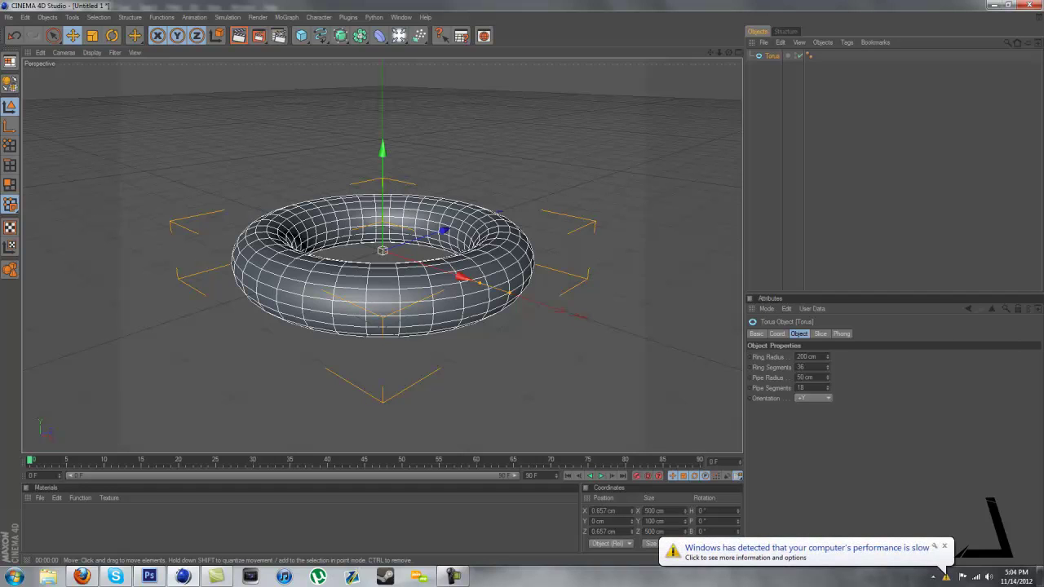
alt+drag(384, 261, 397, 304)
click(806, 553)
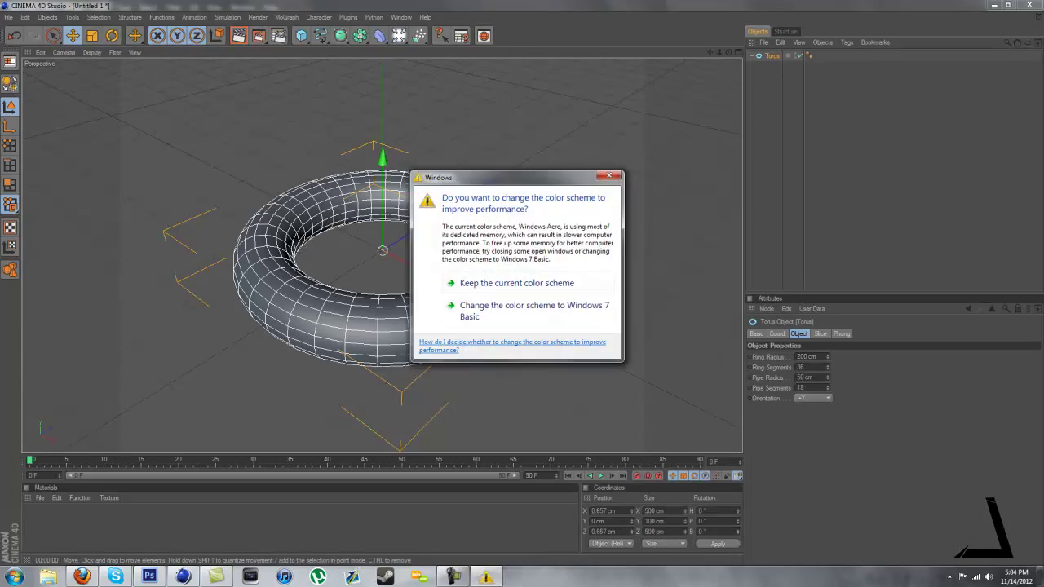
click(517, 283)
Resize the torus to a ring radius of about 228 cm and a pipe radius of about 46 cm.
alt+drag(489, 269, 506, 363)
drag(530, 278, 294, 282)
alt+drag(523, 261, 522, 233)
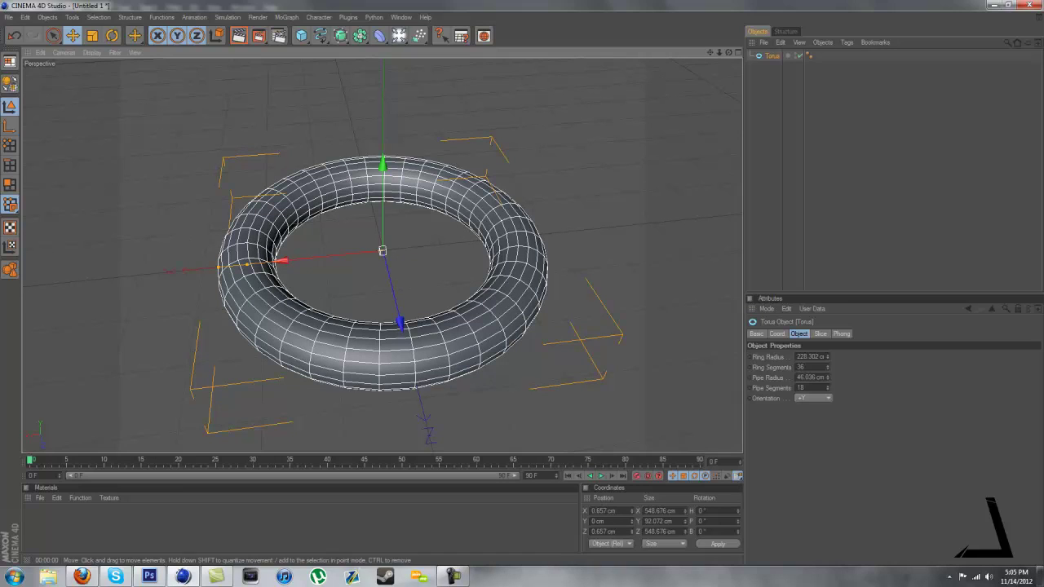
Fine-tune the torus to a pipe radius of 46.036 cm and set its pipe segments to 16.
click(812, 398)
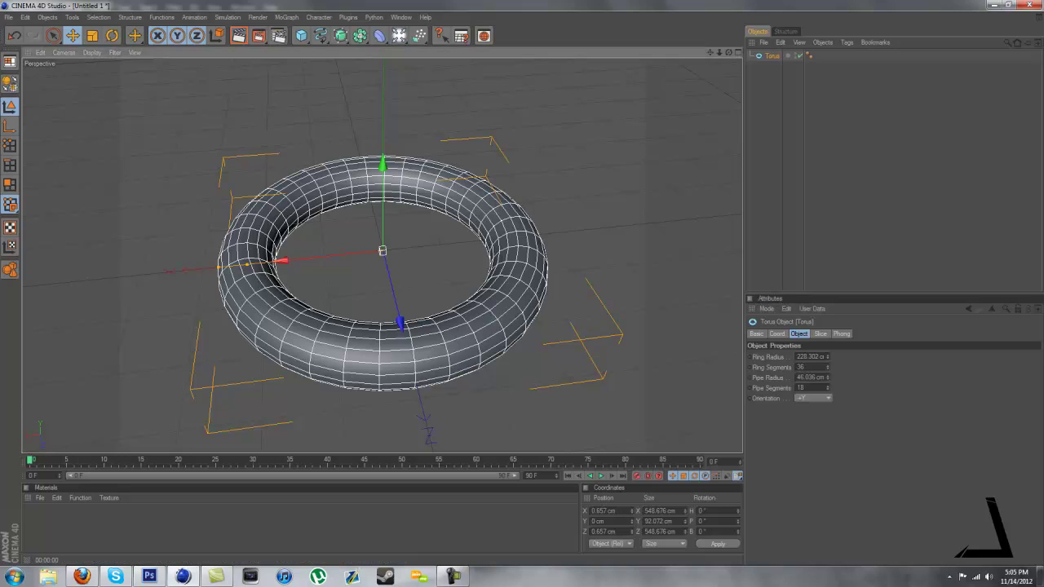
click(828, 380)
click(828, 380)
click(828, 379)
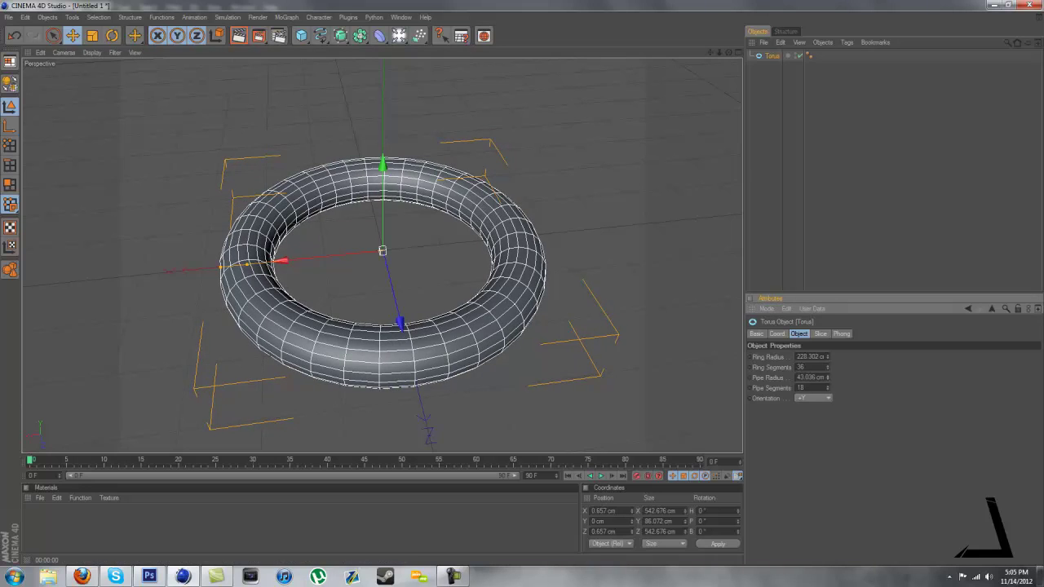
click(829, 379)
click(828, 379)
click(829, 379)
mouse_move(828, 400)
mouse_down()
mouse_move(828, 381)
mouse_move(828, 394)
mouse_up()
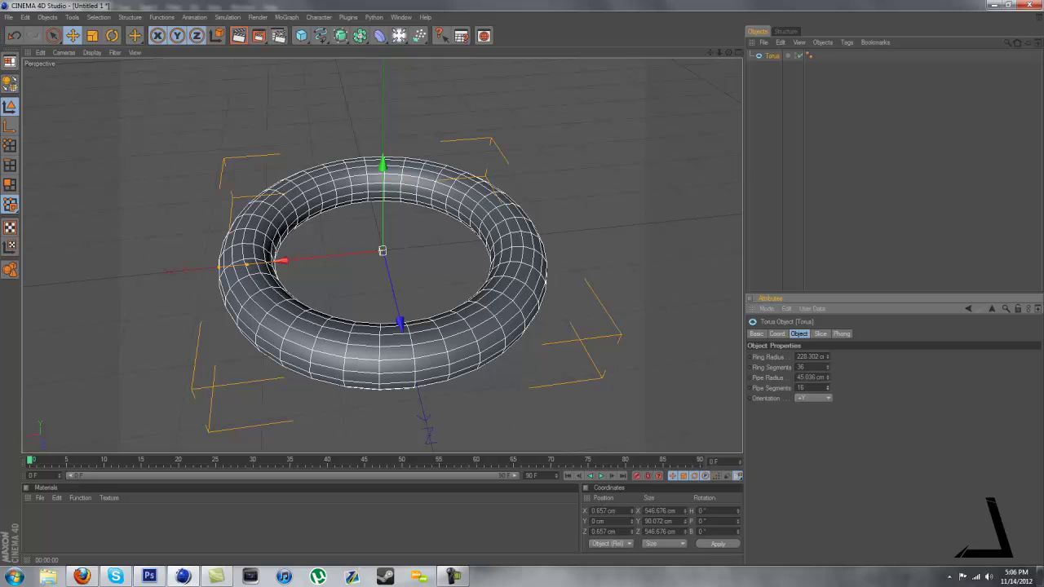
drag(828, 368, 828, 369)
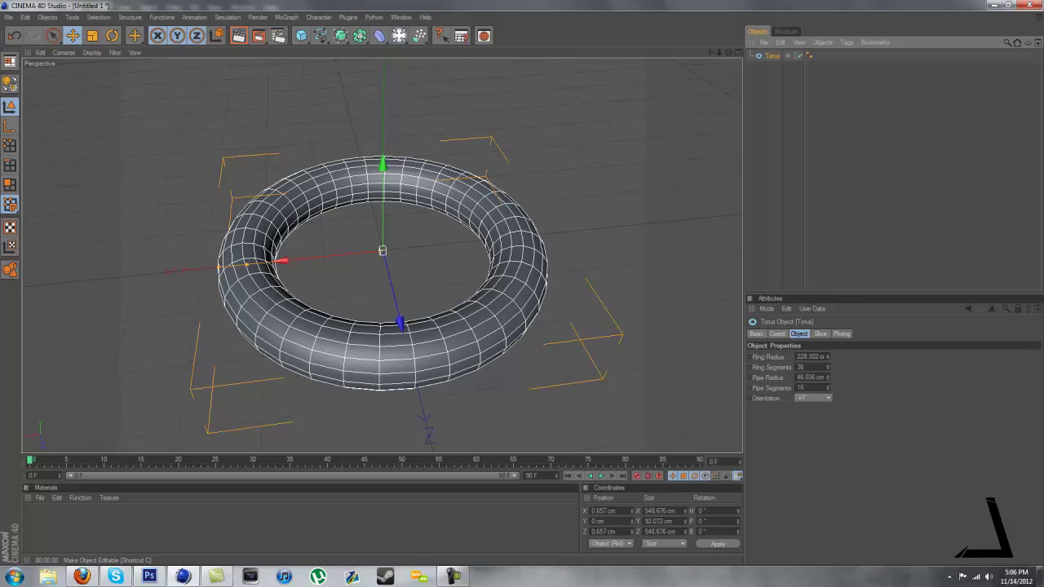
Make the torus editable, switch to polygon mode, and dismiss the Windows performance notification.
click(10, 61)
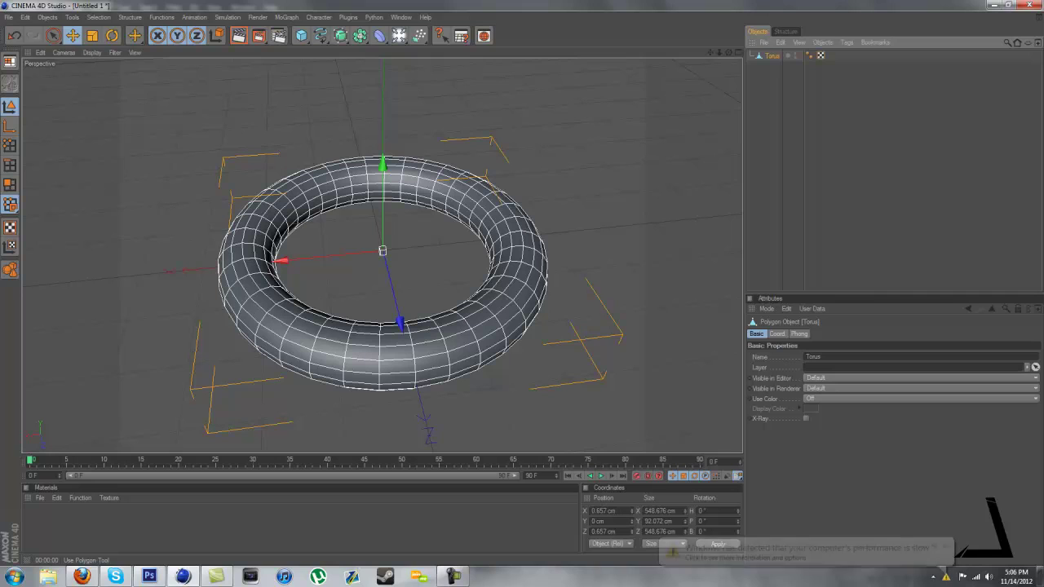
click(10, 185)
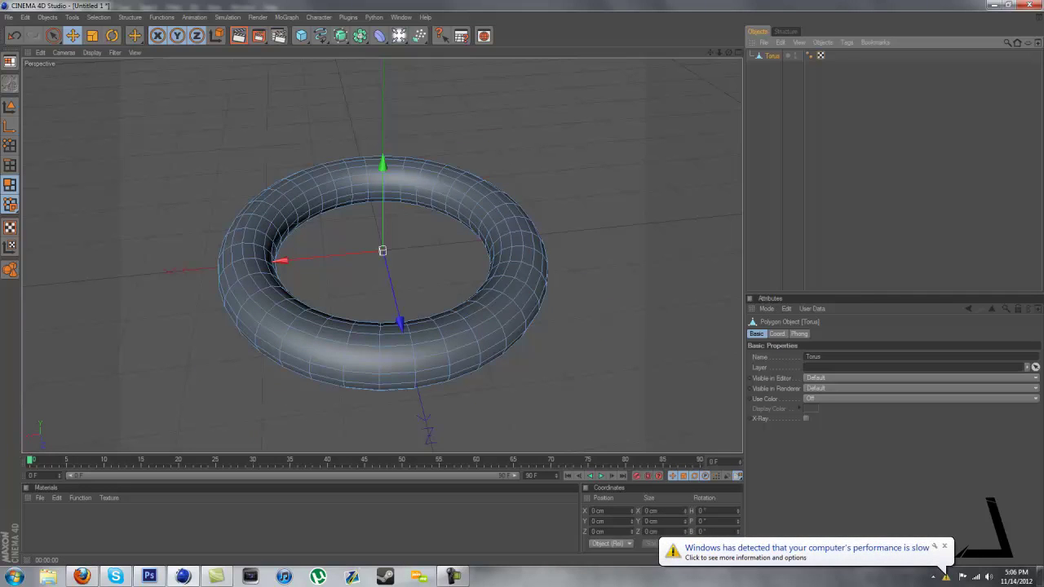
click(935, 548)
click(530, 283)
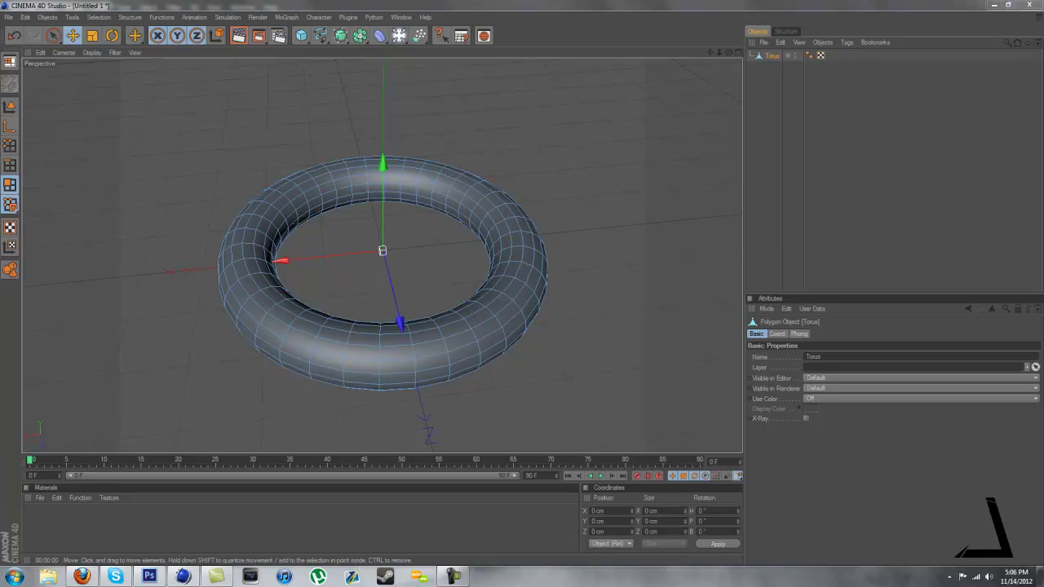
Examine the editable torus's polygon mesh in the perspective view from several distances.
mouse_move(720, 52)
mouse_down()
mouse_move(687, 53)
mouse_move(764, 52)
mouse_move(733, 52)
mouse_up()
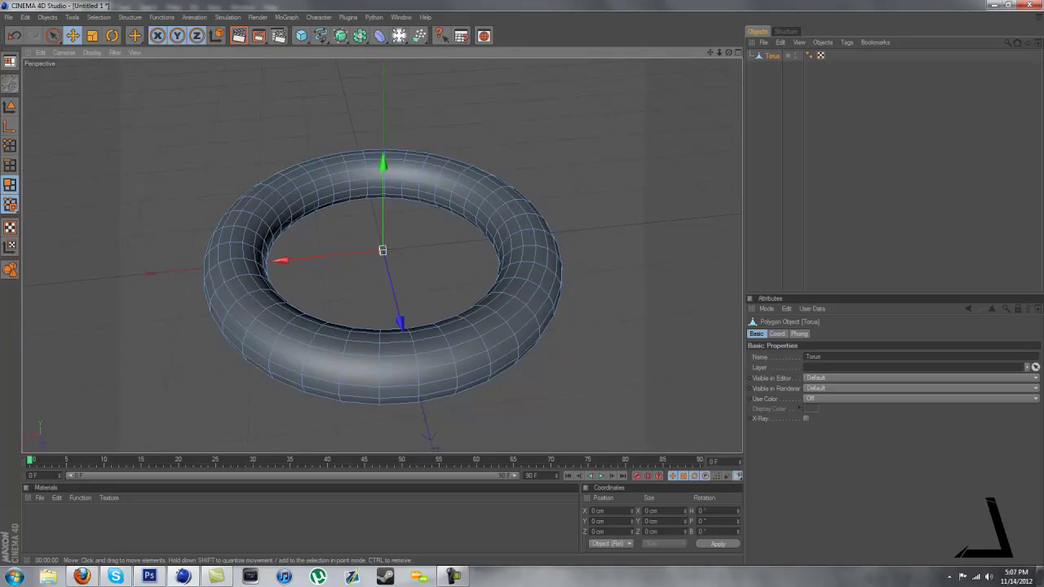
scroll(608, 231, up, 8)
scroll(608, 232, down, 10)
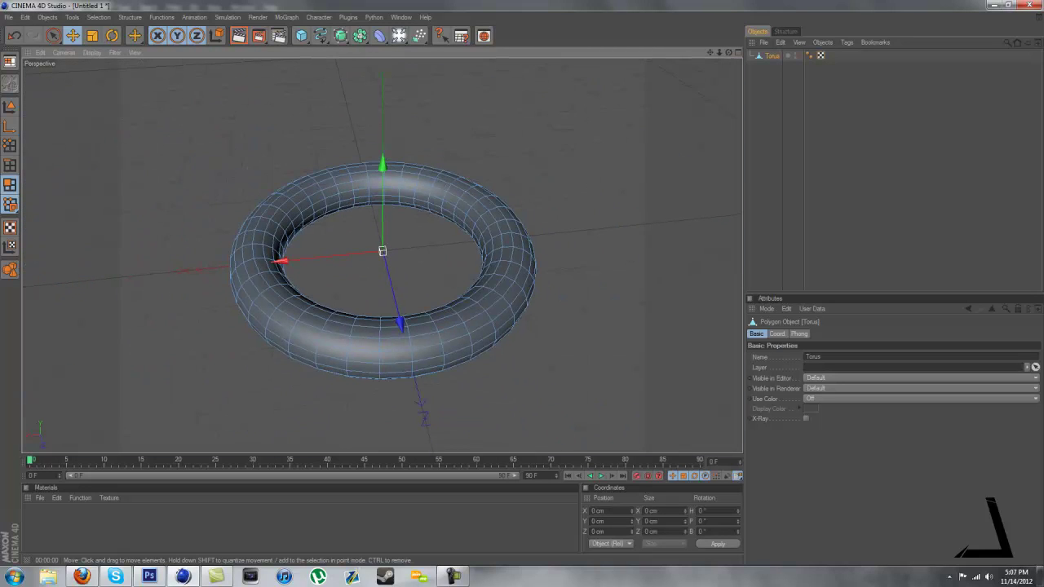
scroll(599, 225, down, 6)
scroll(600, 224, up, 12)
scroll(599, 224, down, 5)
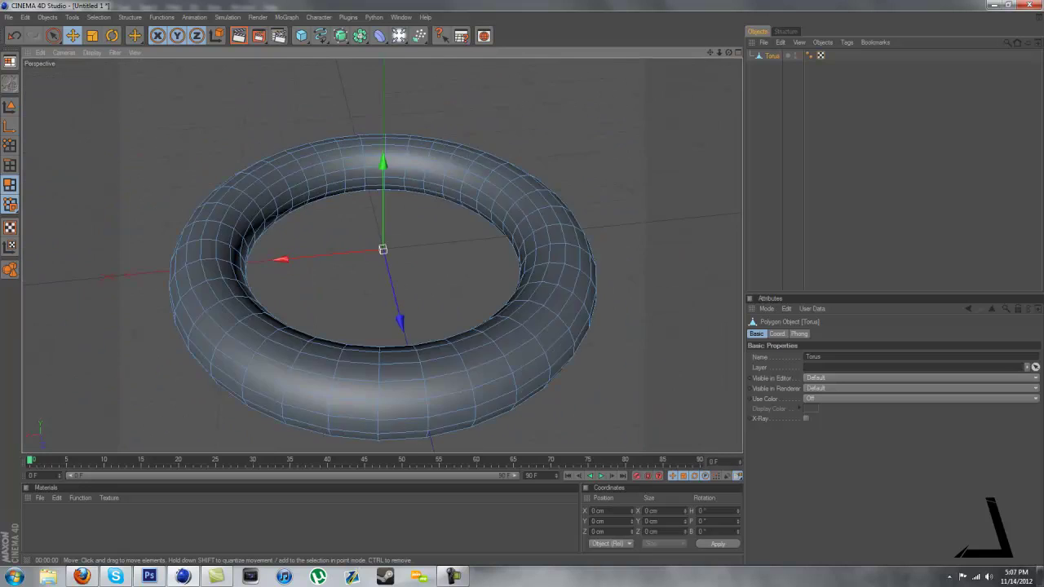
scroll(600, 224, down, 5)
scroll(599, 225, up, 4)
scroll(600, 224, down, 3)
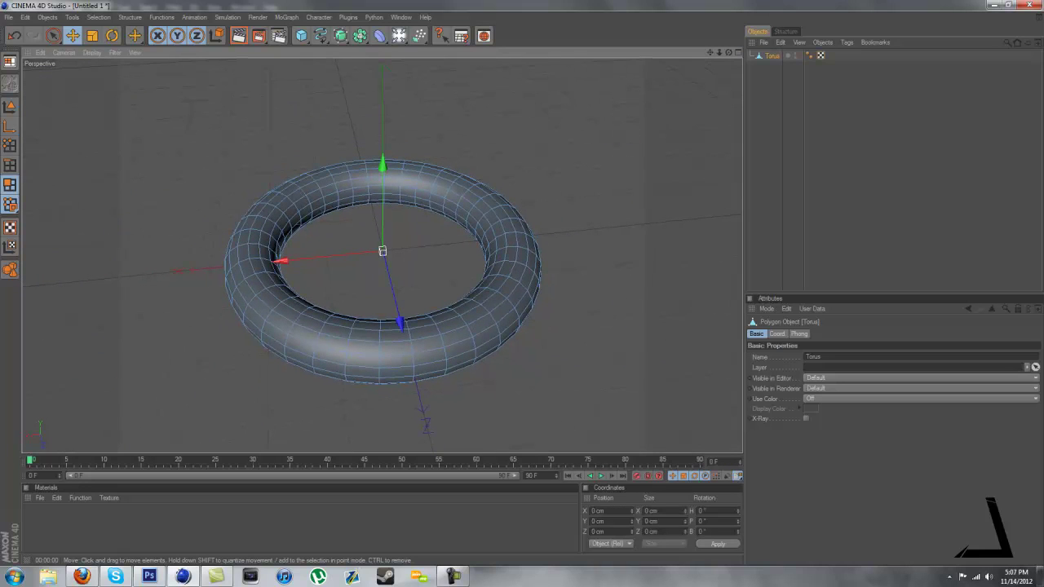
mouse_move(600, 225)
alt+middle_down()
mouse_move(571, 224)
mouse_move(774, 79)
mouse_move(627, 229)
mouse_move(421, 206)
mouse_move(625, 188)
mouse_move(607, 213)
alt+middle_up()
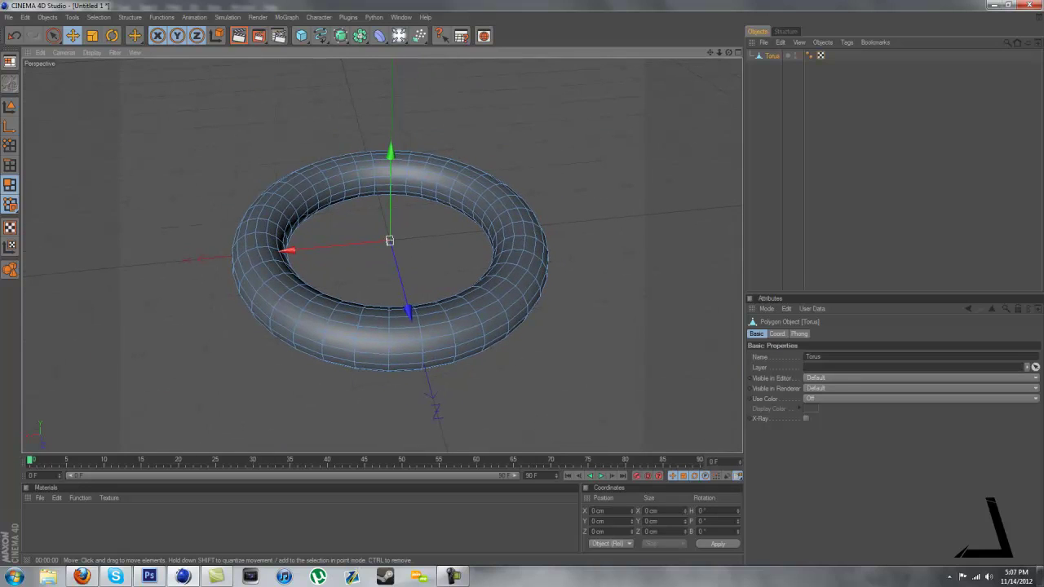
alt+right_drag(607, 214, 736, 214)
scroll(390, 253, down, 5)
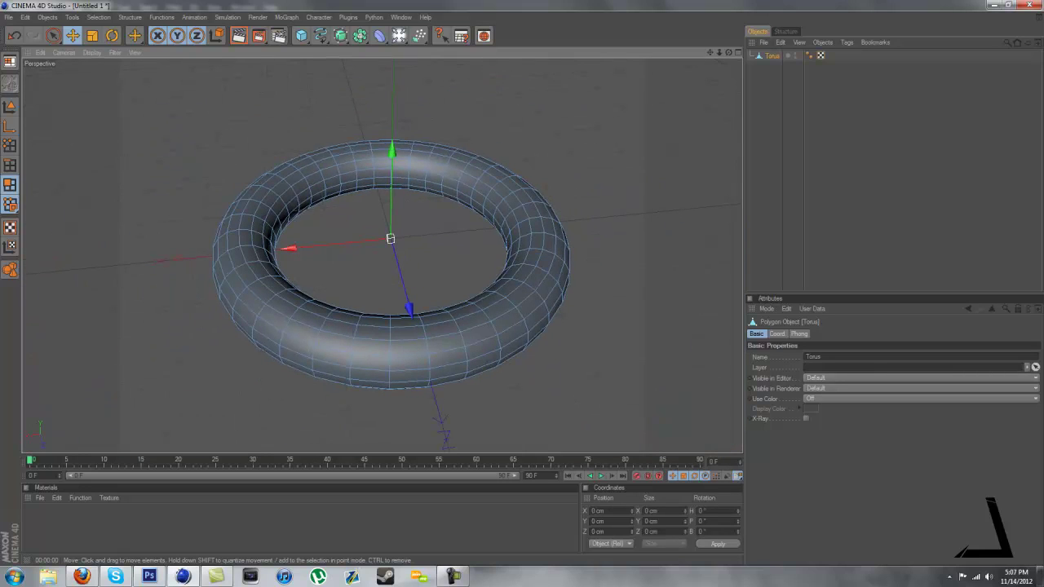
Select every second polygon all the way around the torus's upper inward-facing row.
alt+drag(392, 253, 243, 318)
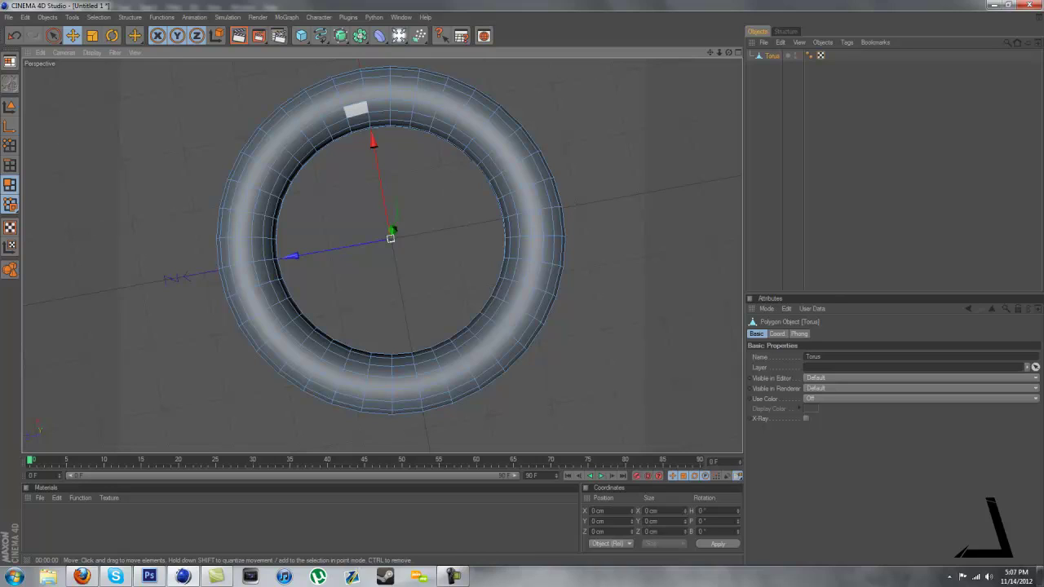
click(355, 109)
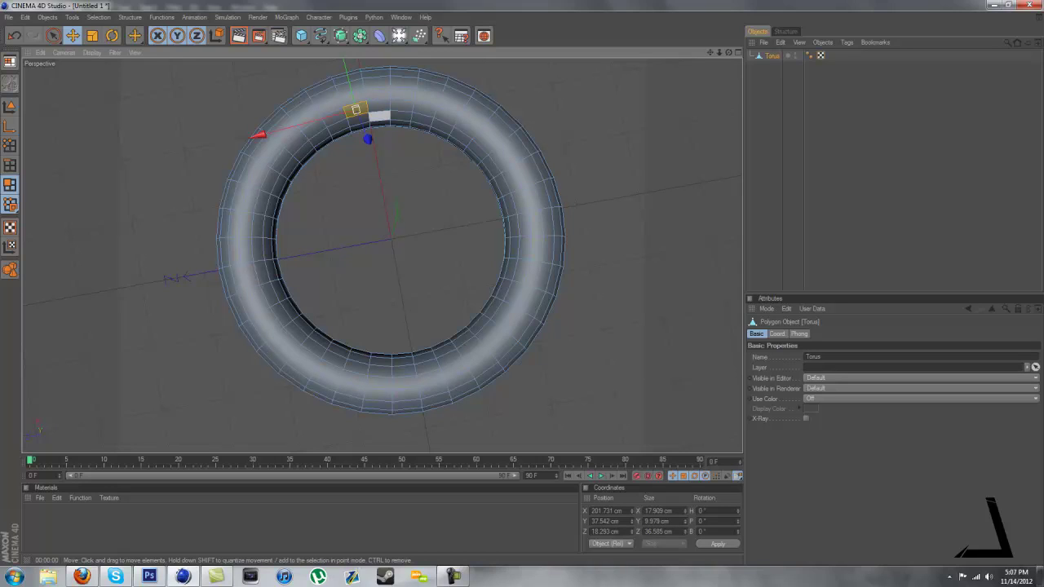
shift+click(402, 107)
shift+click(446, 116)
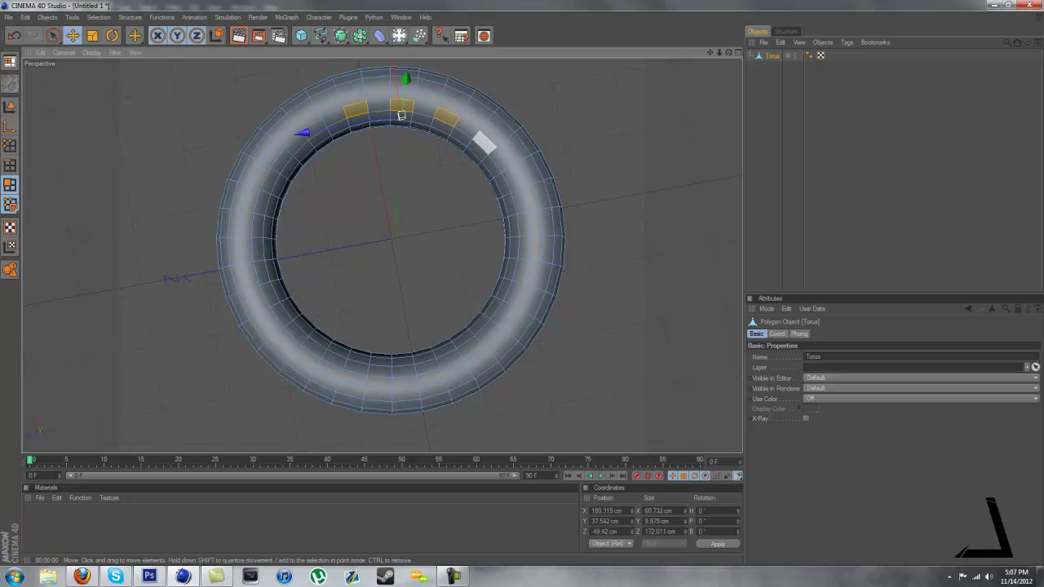
shift+click(484, 143)
shift+click(511, 179)
shift+click(524, 226)
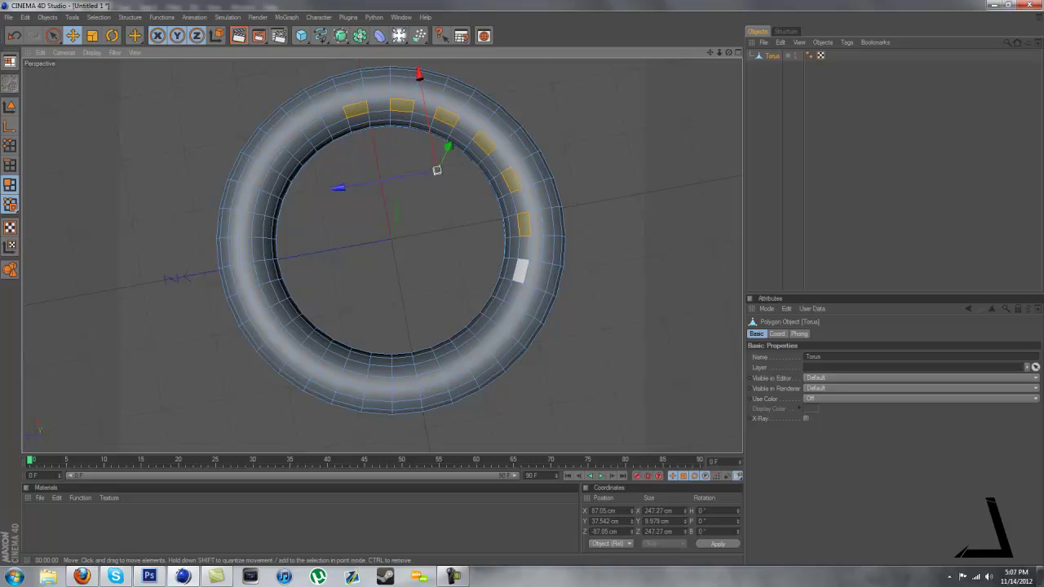
shift+click(519, 270)
shift+click(501, 312)
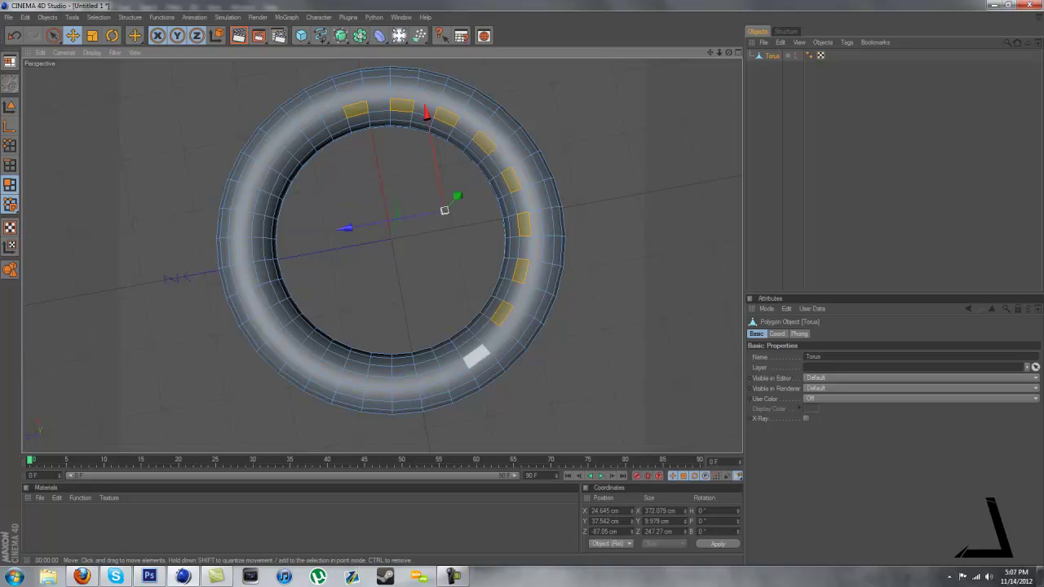
shift+click(468, 347)
shift+click(427, 368)
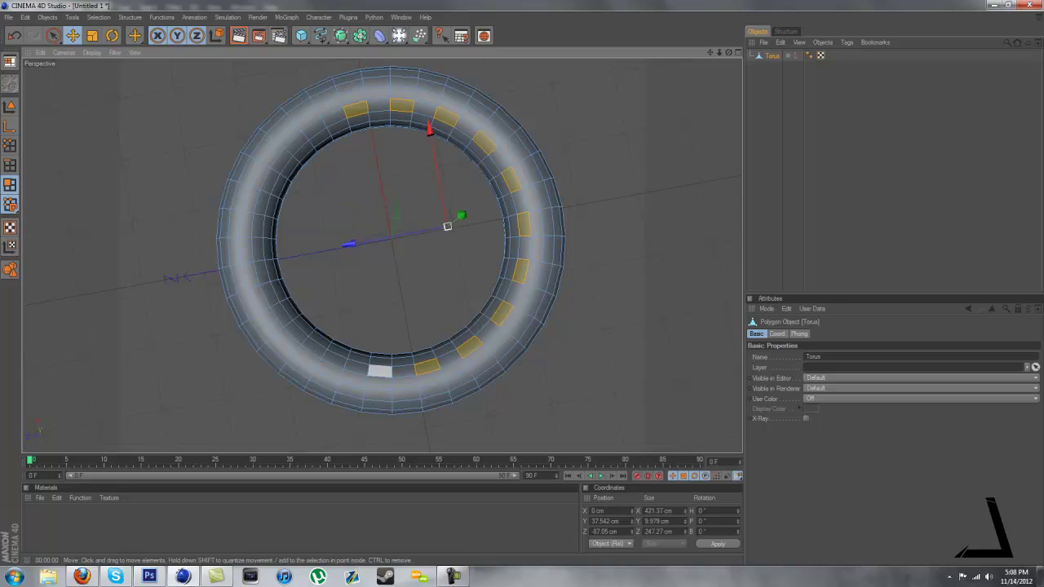
shift+click(380, 370)
shift+click(335, 359)
shift+click(296, 333)
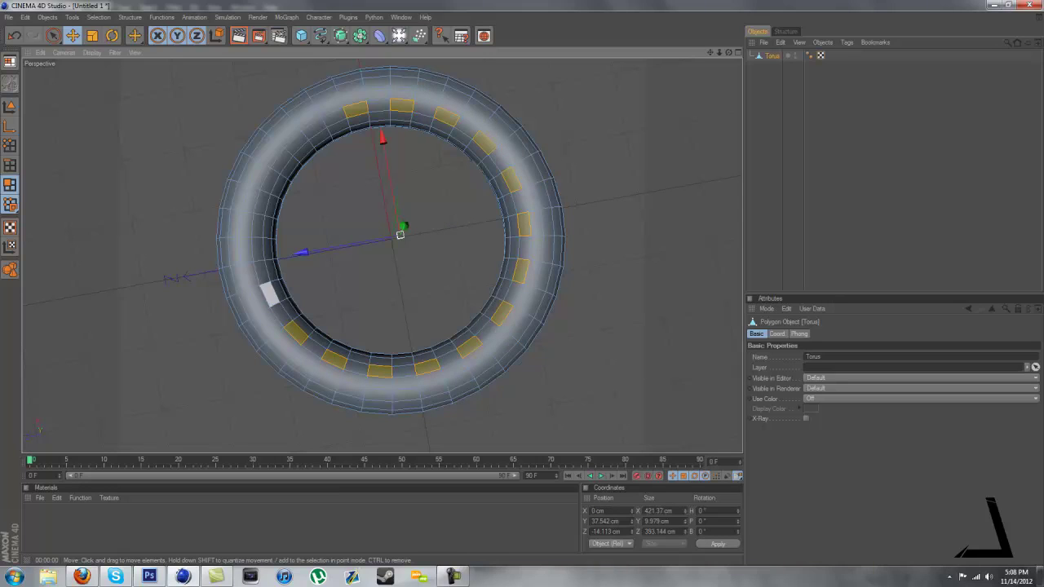
shift+click(270, 293)
shift+click(259, 248)
shift+click(261, 204)
shift+click(280, 160)
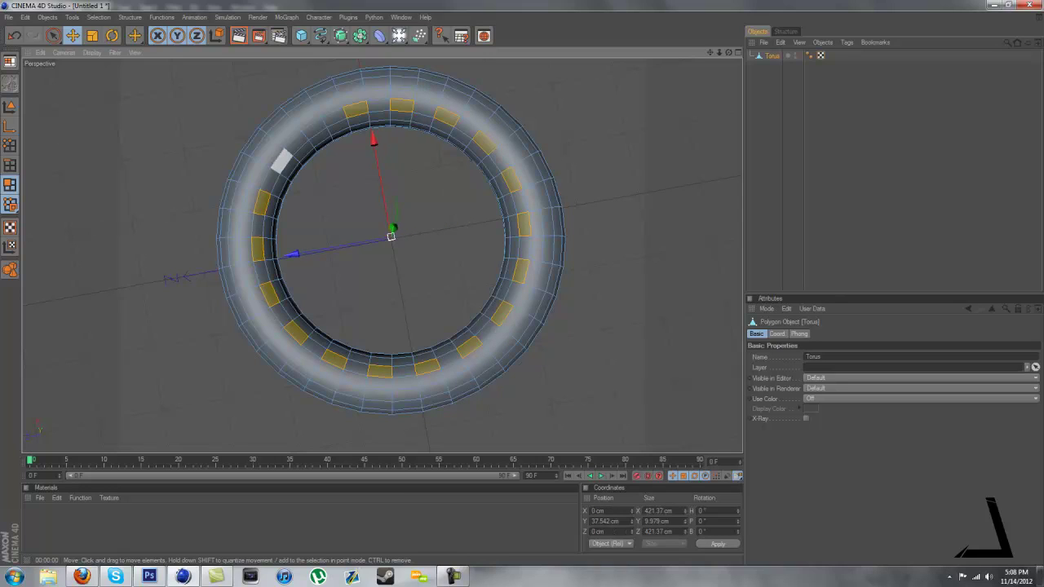
shift+click(312, 128)
shift+click(485, 144)
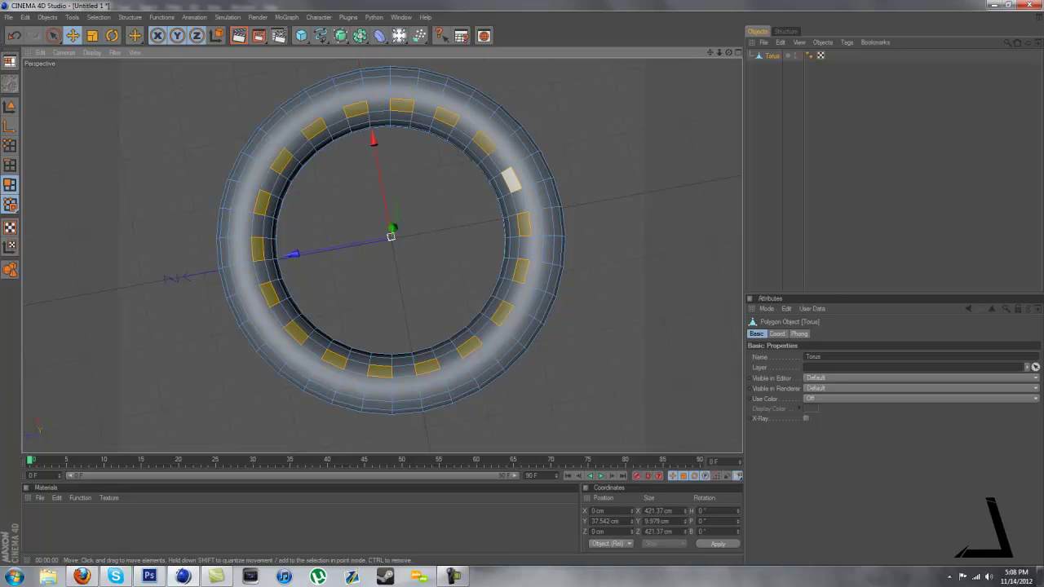
Matrix Extrude the selected polygons into curved spikes with 8 steps, about 7.06 cm Z movement, 80% scale and 10° rotation.
right_click(511, 160)
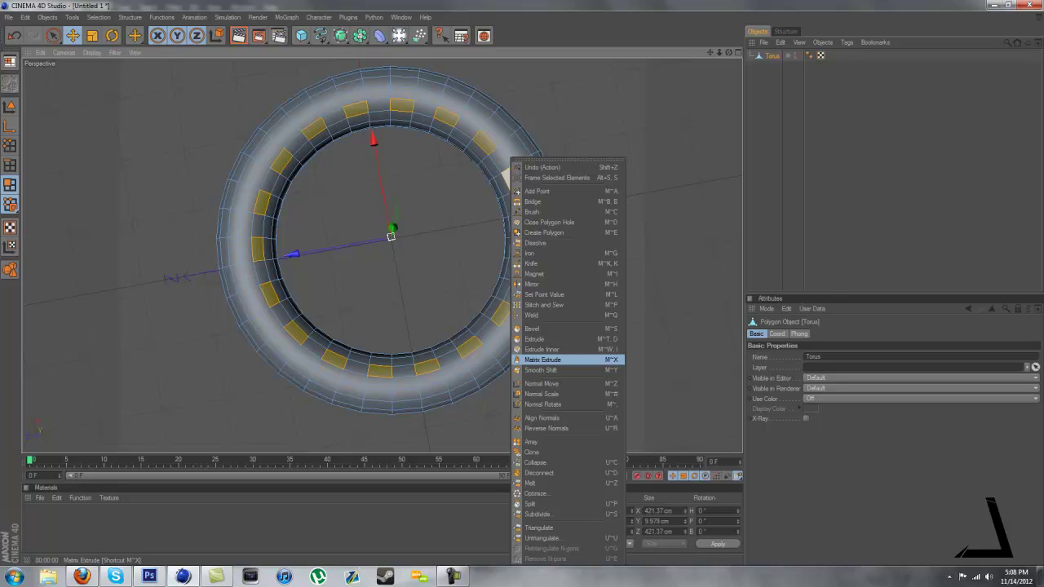
click(543, 359)
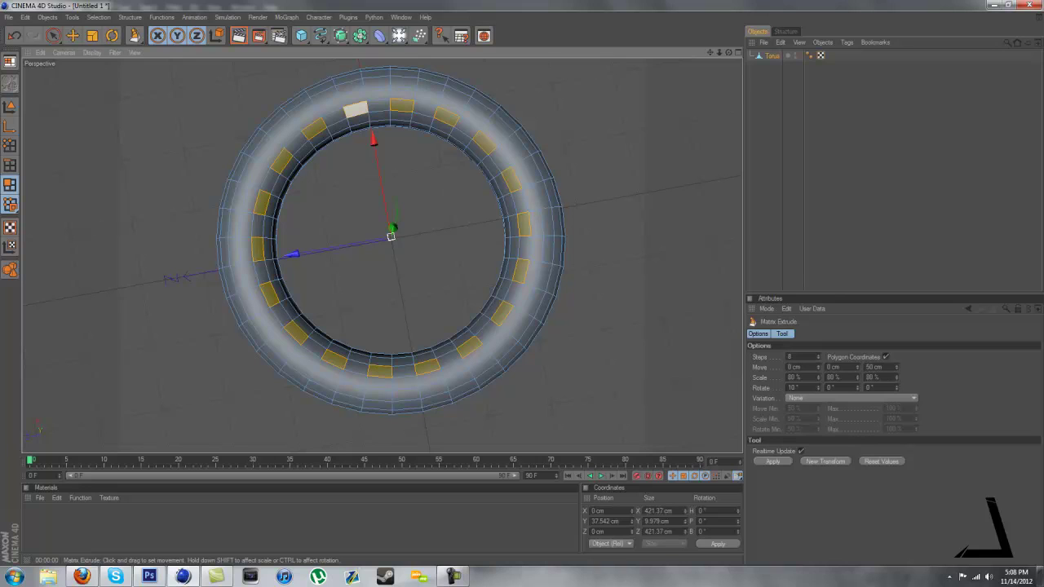
mouse_move(356, 109)
mouse_down()
mouse_move(424, 105)
mouse_move(356, 105)
mouse_up()
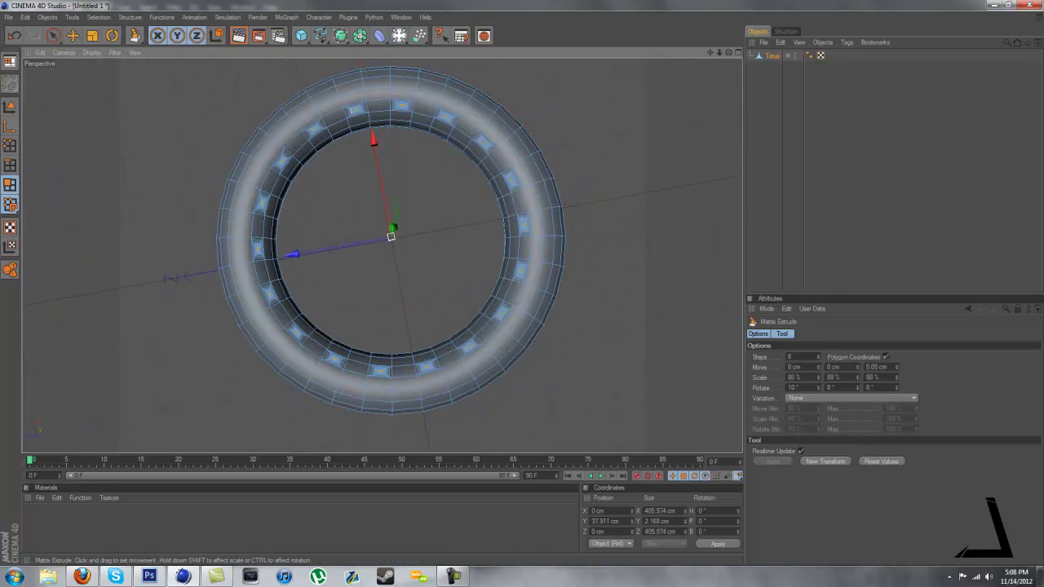
alt+drag(359, 245, 371, 119)
key(ctrl+z)
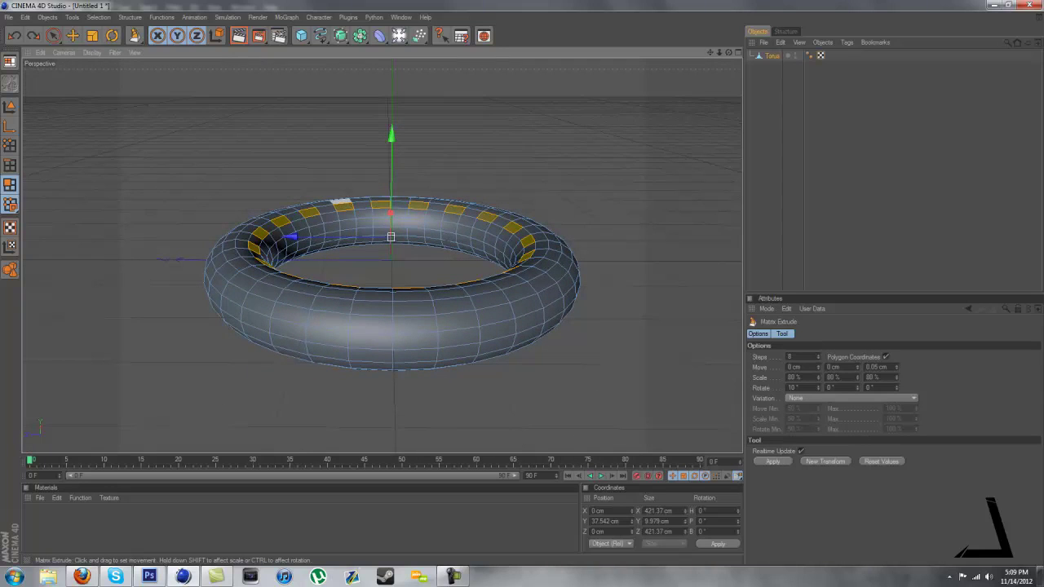
drag(344, 207, 324, 253)
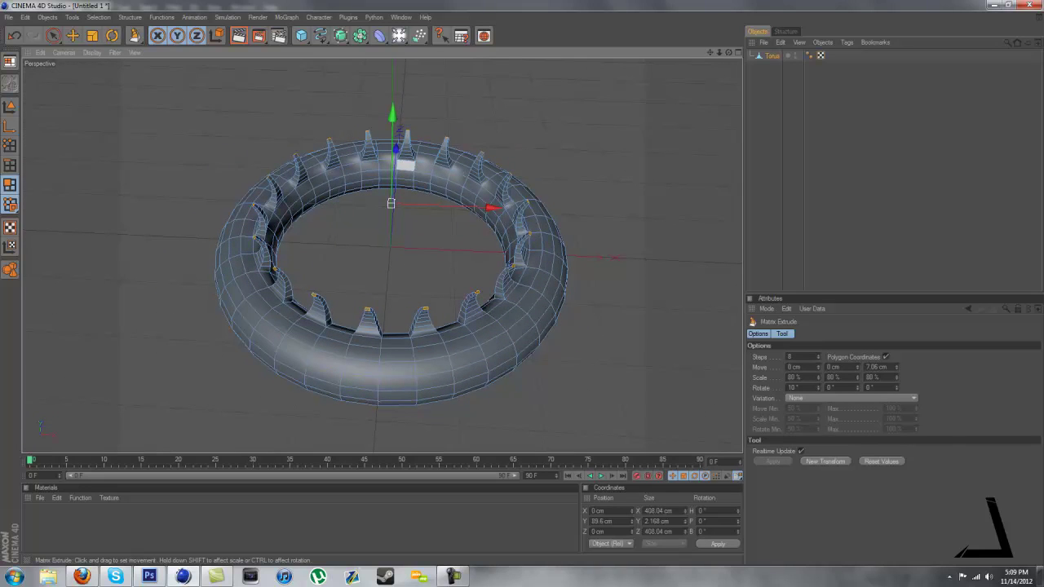
Select every second polygon around the torus's inner wall, below the row of spikes.
click(405, 174)
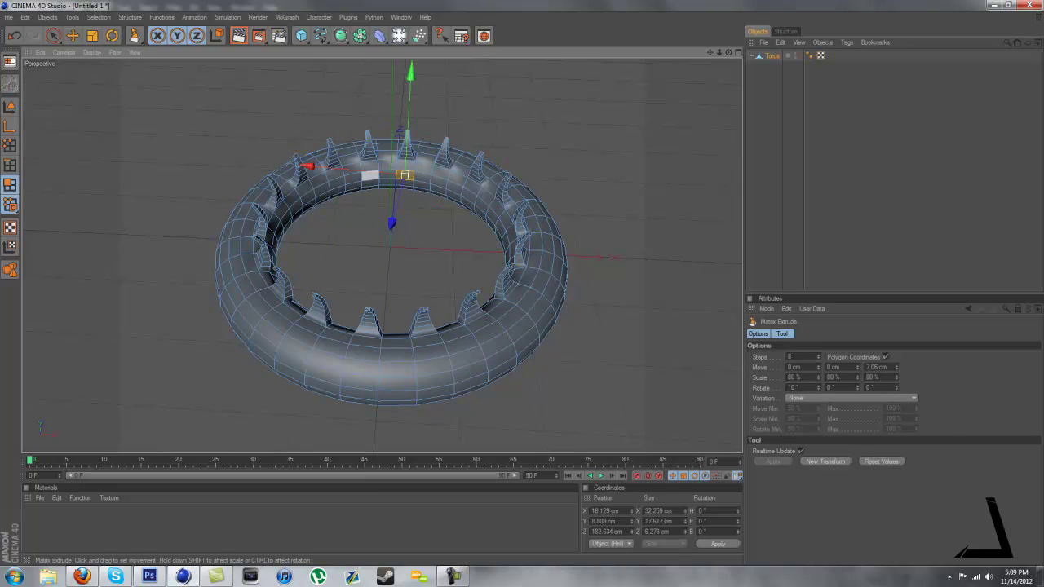
shift+click(370, 175)
shift+click(337, 184)
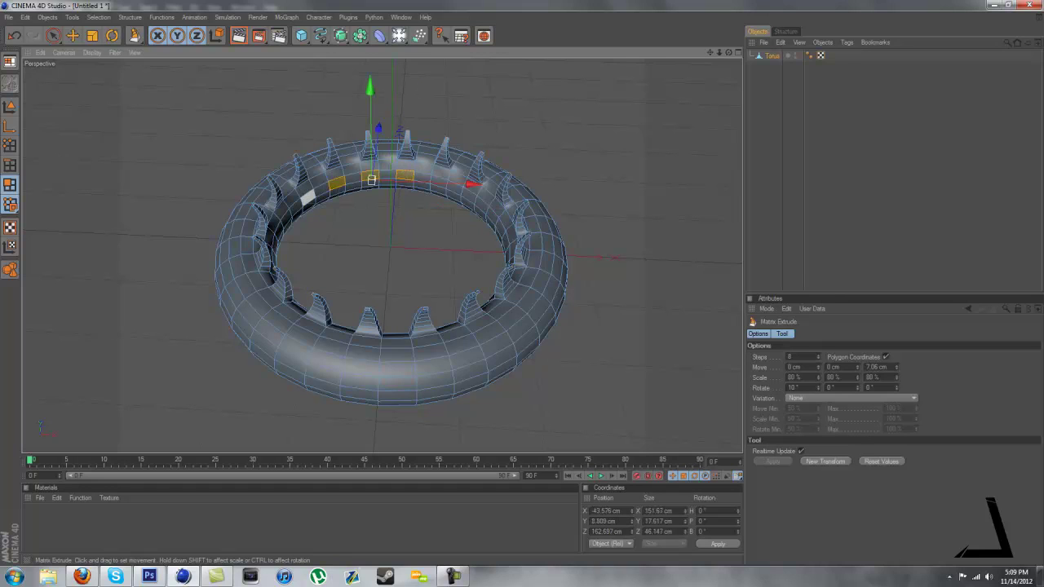
shift+click(308, 198)
shift+click(286, 218)
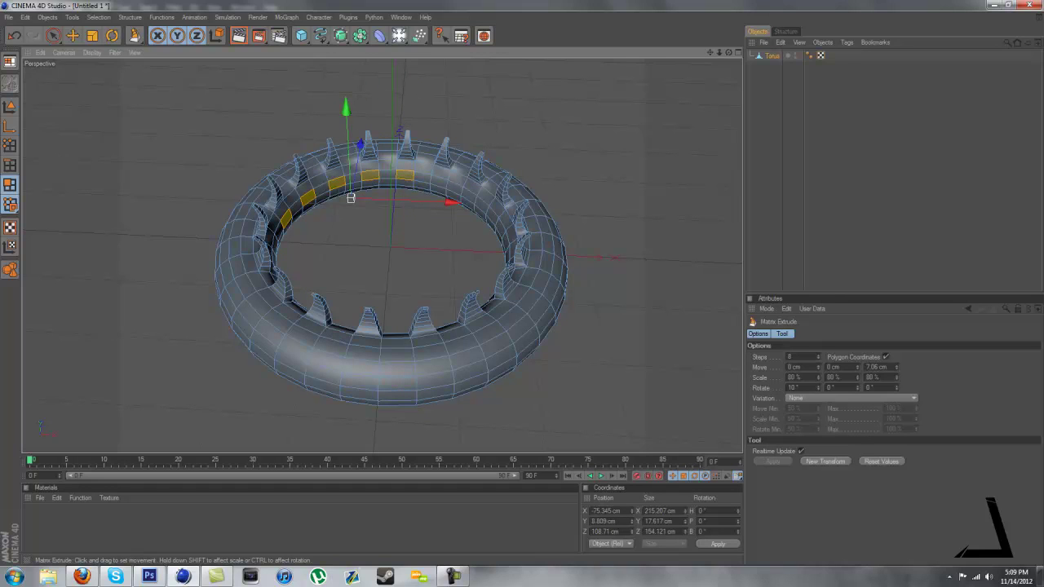
alt+drag(275, 222, 246, 285)
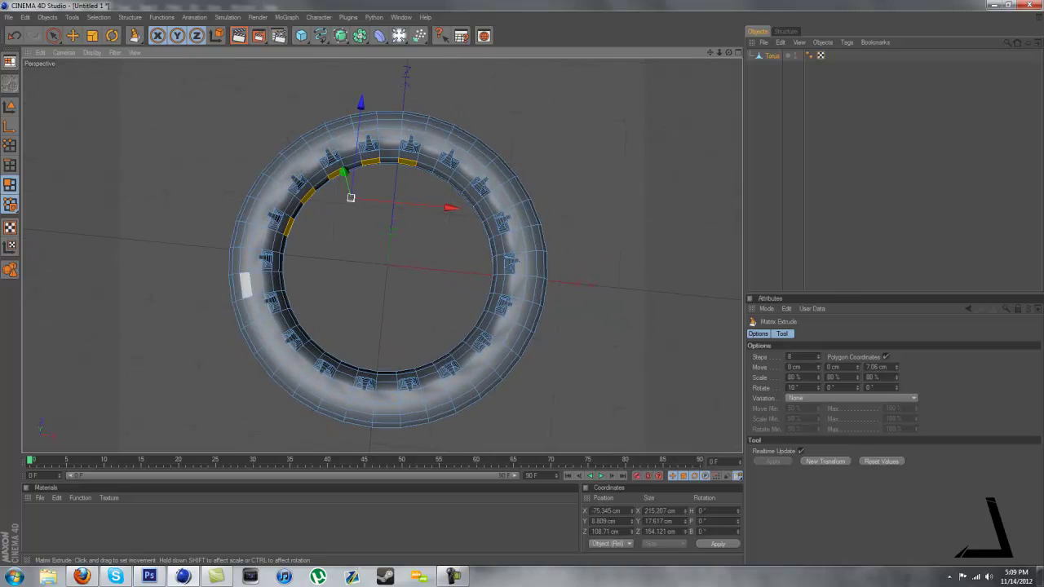
shift+click(281, 262)
shift+click(286, 300)
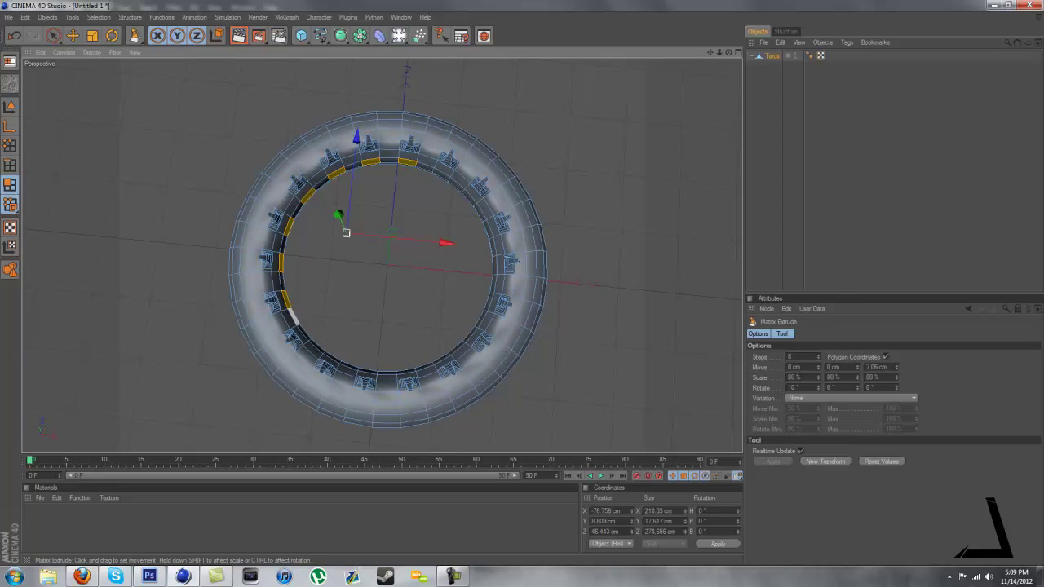
shift+click(303, 333)
shift+click(331, 358)
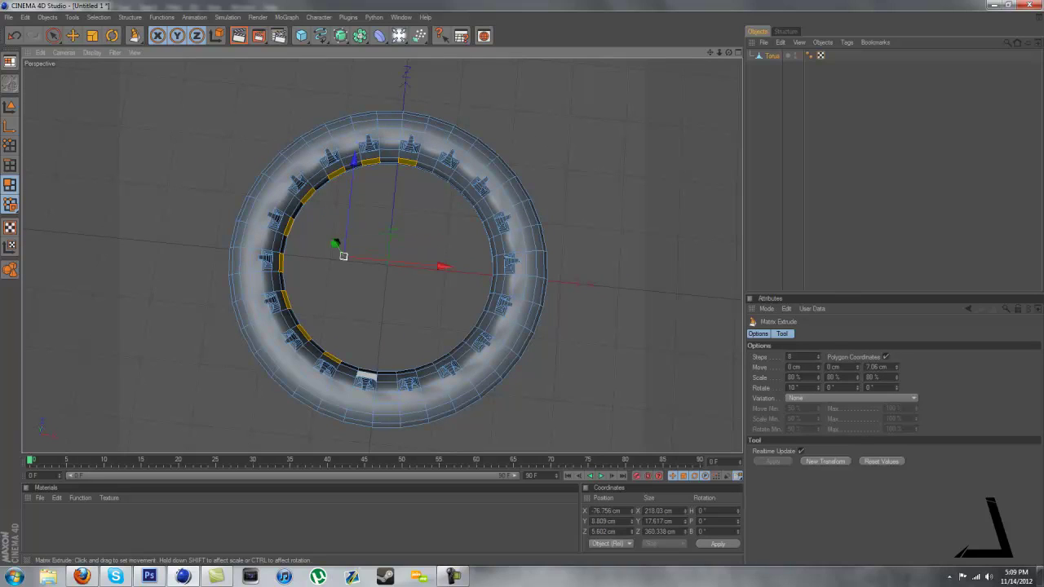
shift+click(367, 375)
shift+click(406, 372)
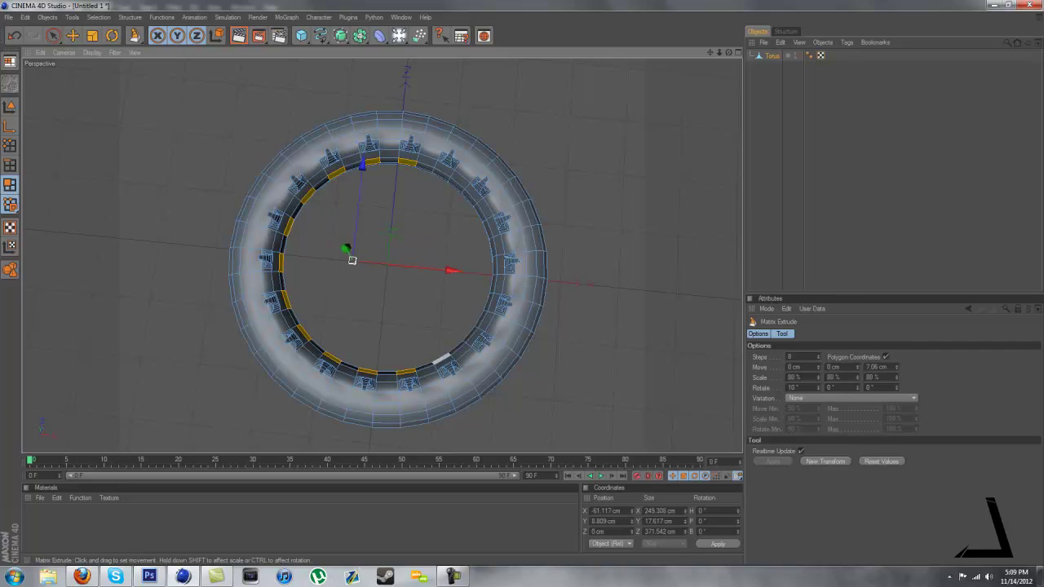
shift+click(442, 359)
shift+click(488, 303)
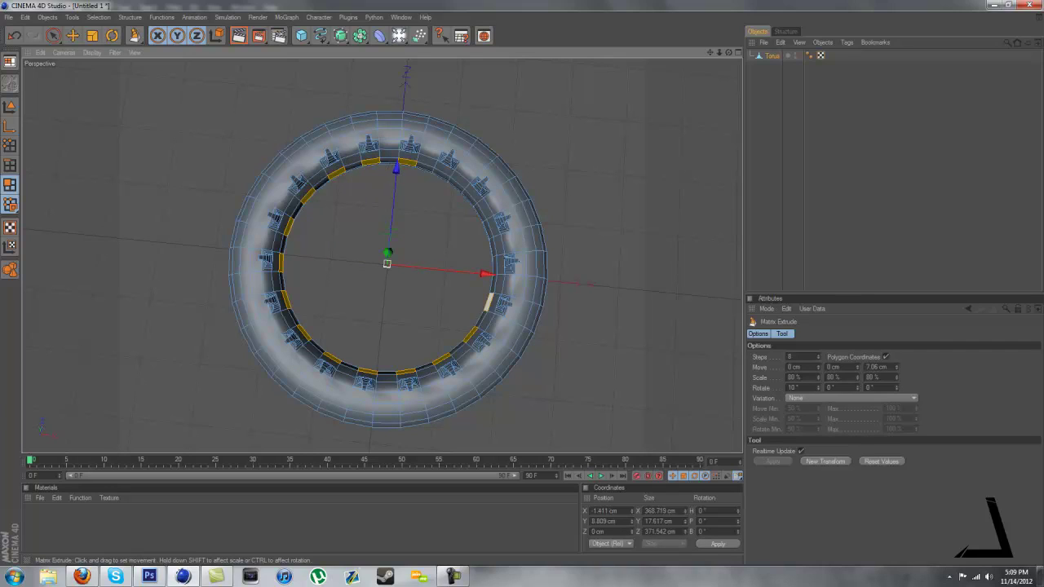
shift+click(495, 265)
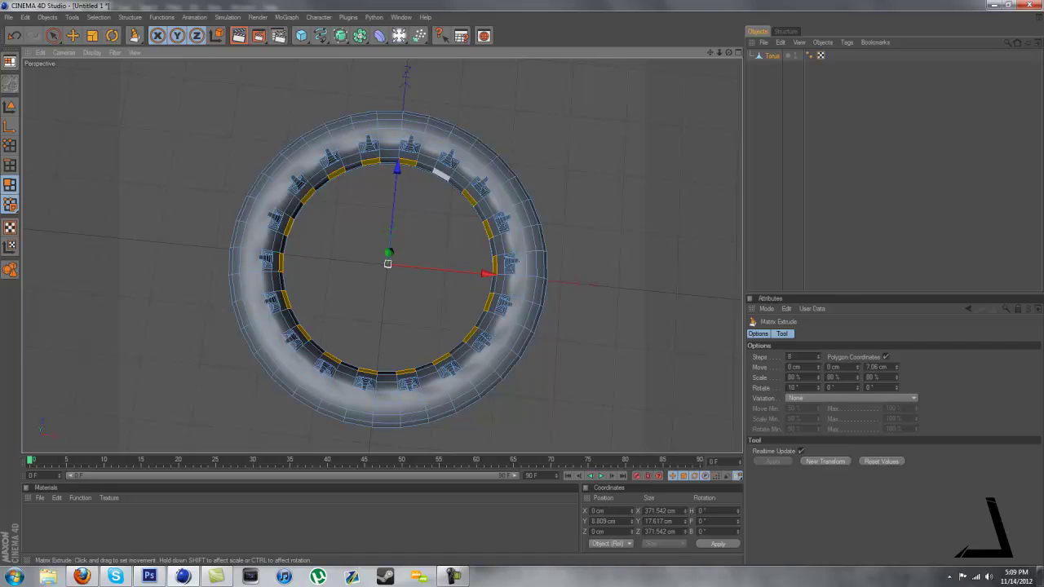
Bevel the selected inner-wall polygons with an extrusion and inner offset of about 9.3 cm.
right_click(439, 168)
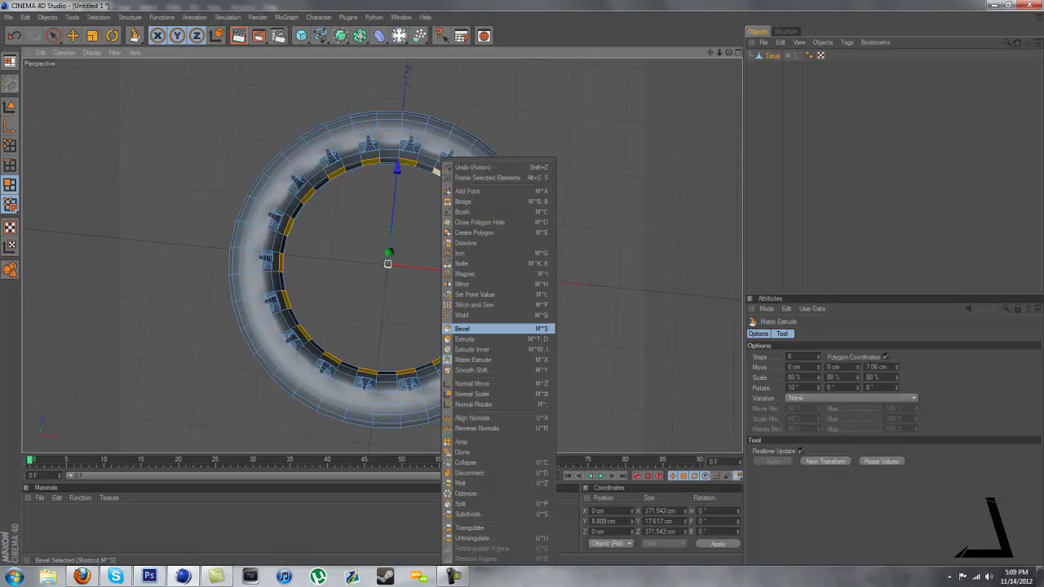
click(489, 328)
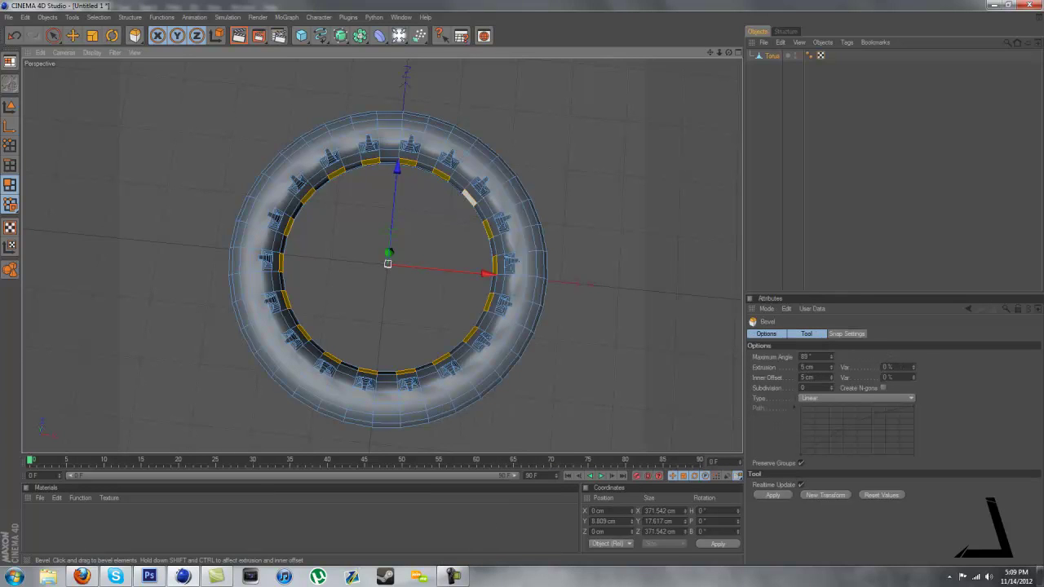
drag(460, 328, 492, 328)
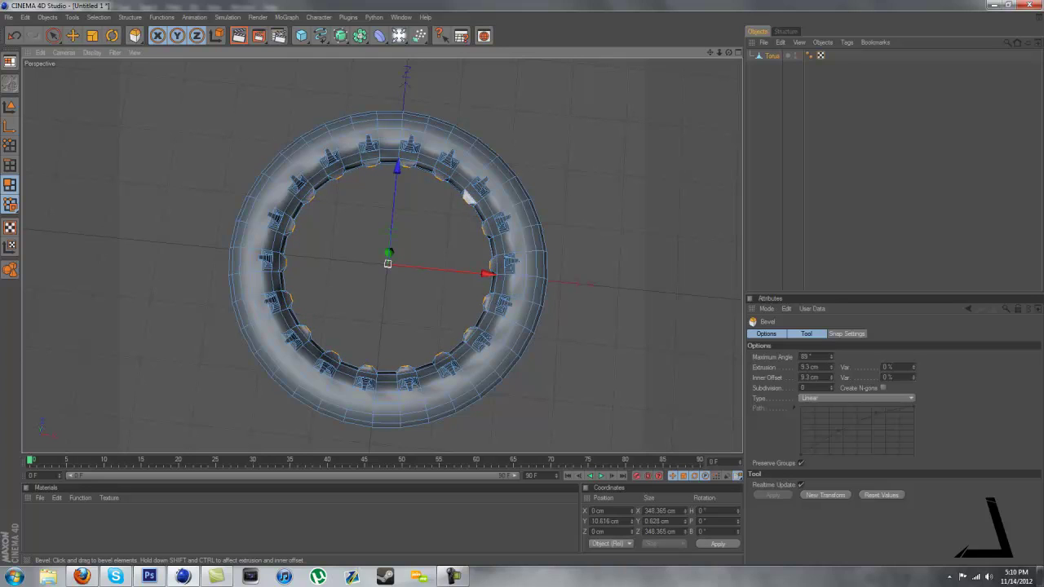
Try a second bevel of about 41.4 cm on the inner-wall polygons and undo it.
alt+drag(388, 265, 318, 275)
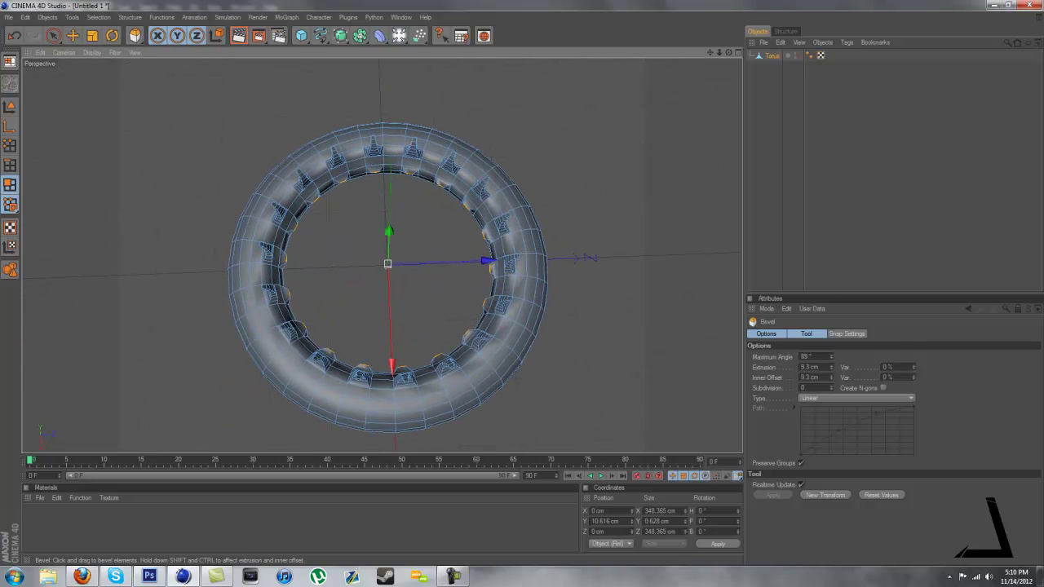
alt+drag(318, 275, 325, 306)
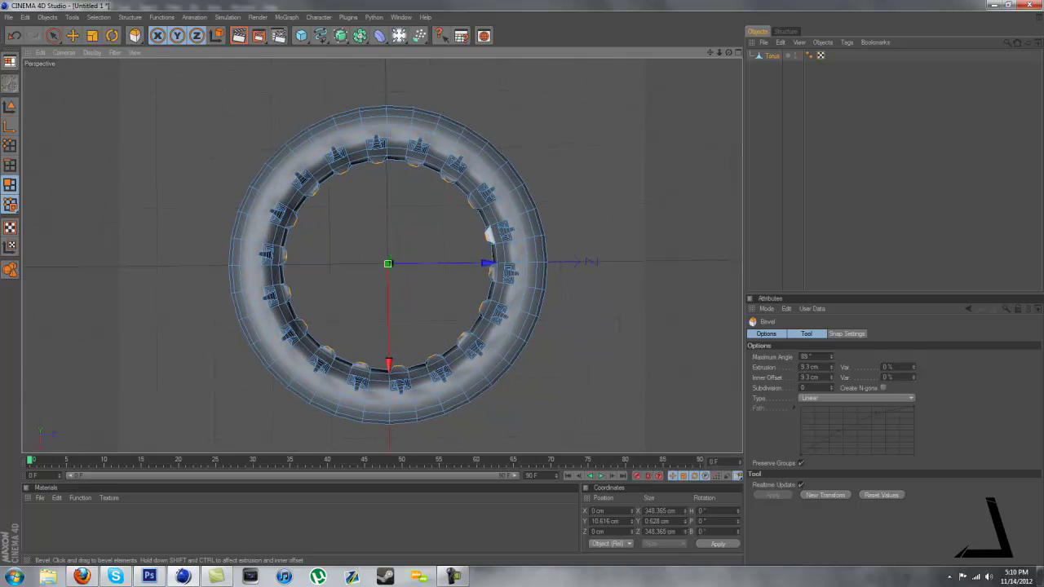
mouse_move(330, 307)
mouse_down()
mouse_move(432, 306)
mouse_move(347, 307)
mouse_up()
key(ctrl+z)
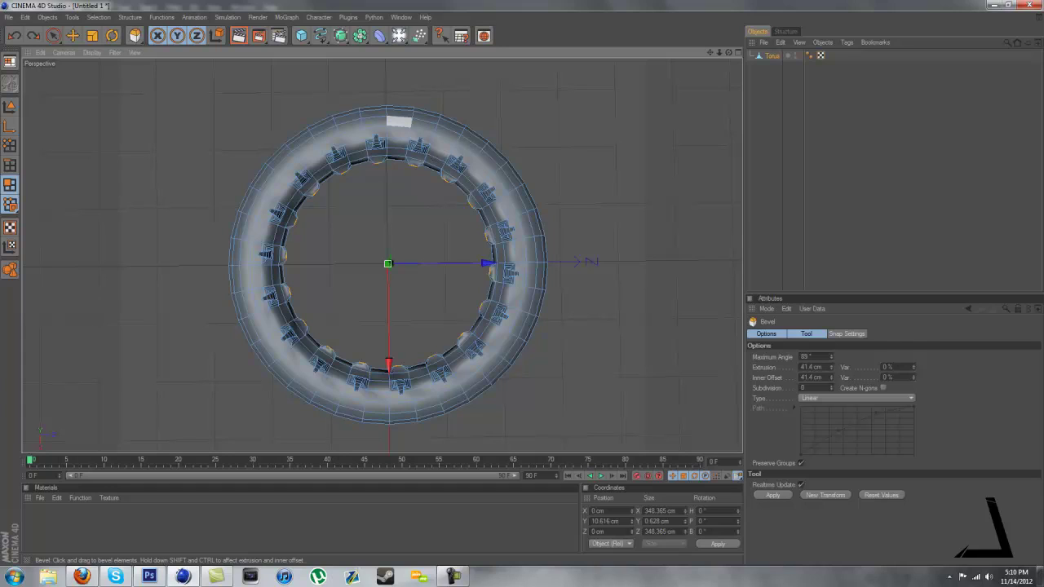
Select every second polygon around the torus's upper face, in a row outside the ring of spikes.
shift+click(399, 121)
shift+click(349, 126)
shift+click(305, 147)
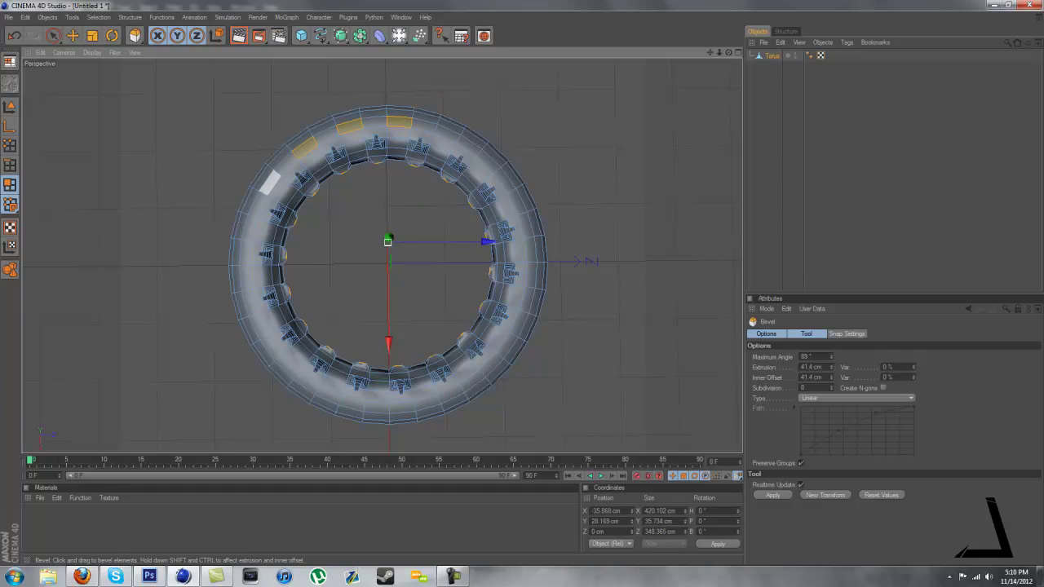
shift+click(269, 182)
shift+click(249, 227)
shift+click(245, 278)
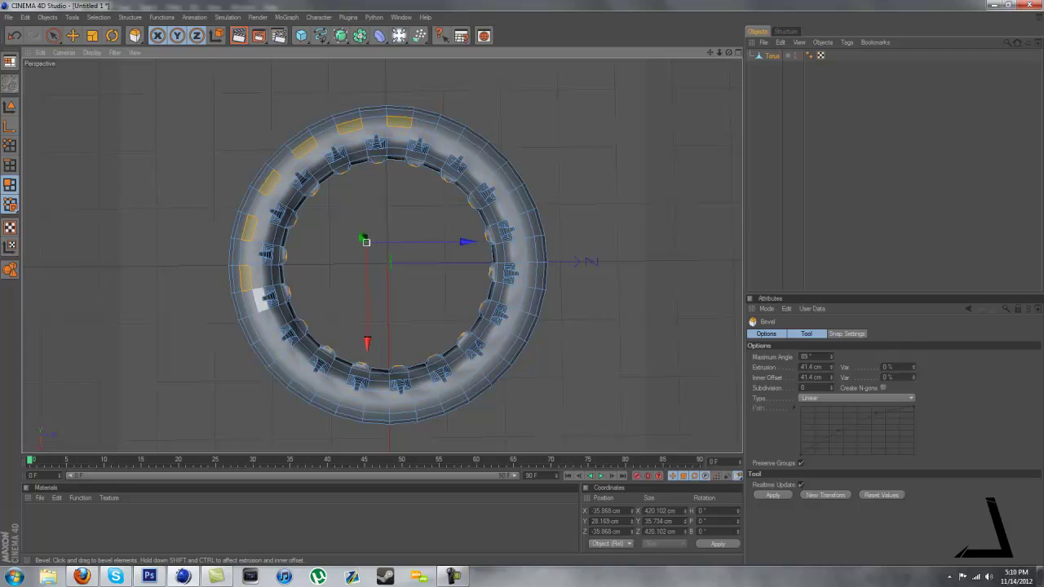
shift+click(257, 326)
shift+click(287, 367)
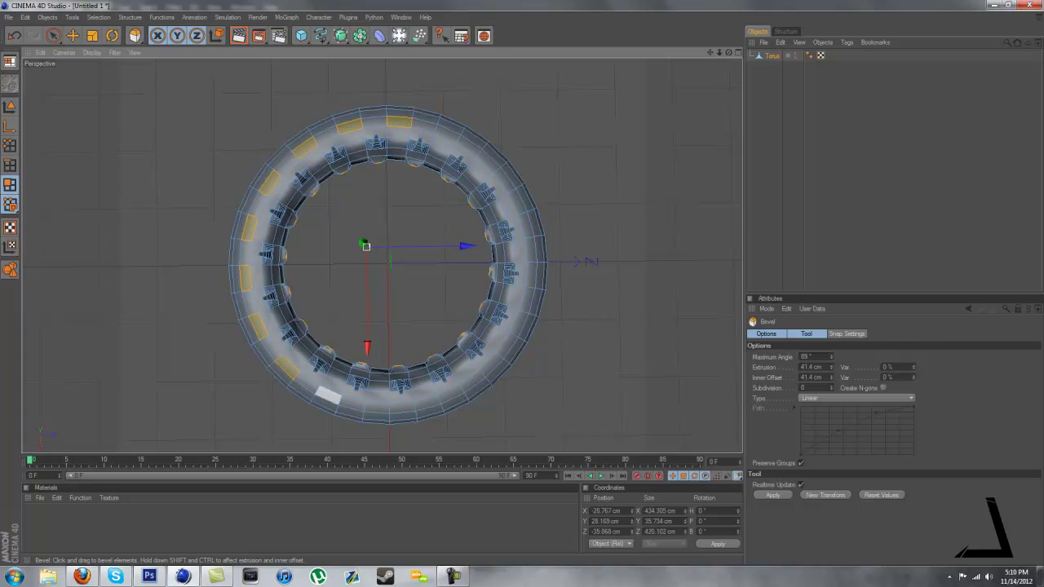
shift+click(328, 397)
shift+click(376, 405)
shift+click(427, 403)
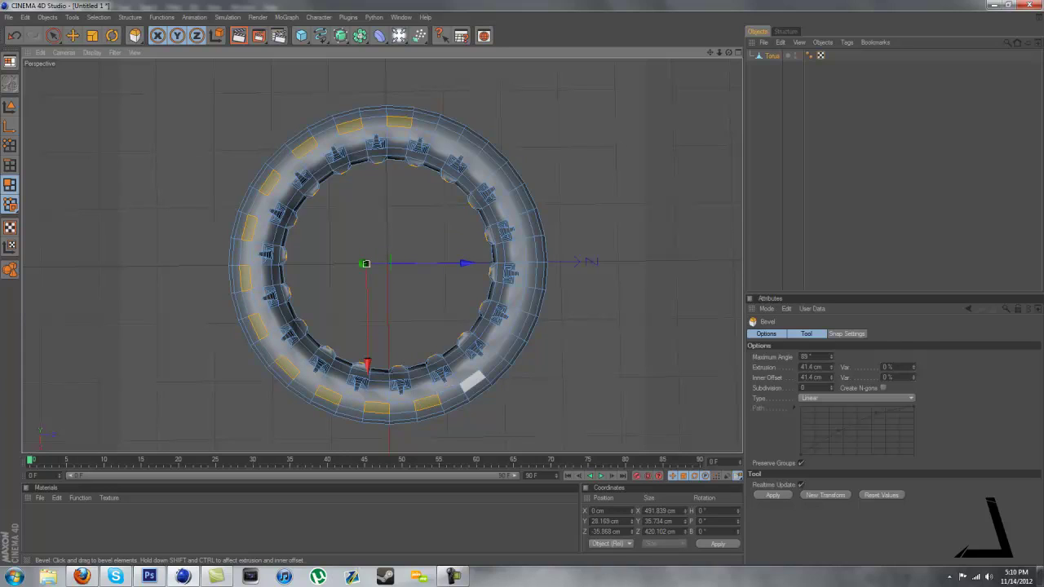
shift+click(474, 380)
shift+click(506, 346)
shift+click(527, 299)
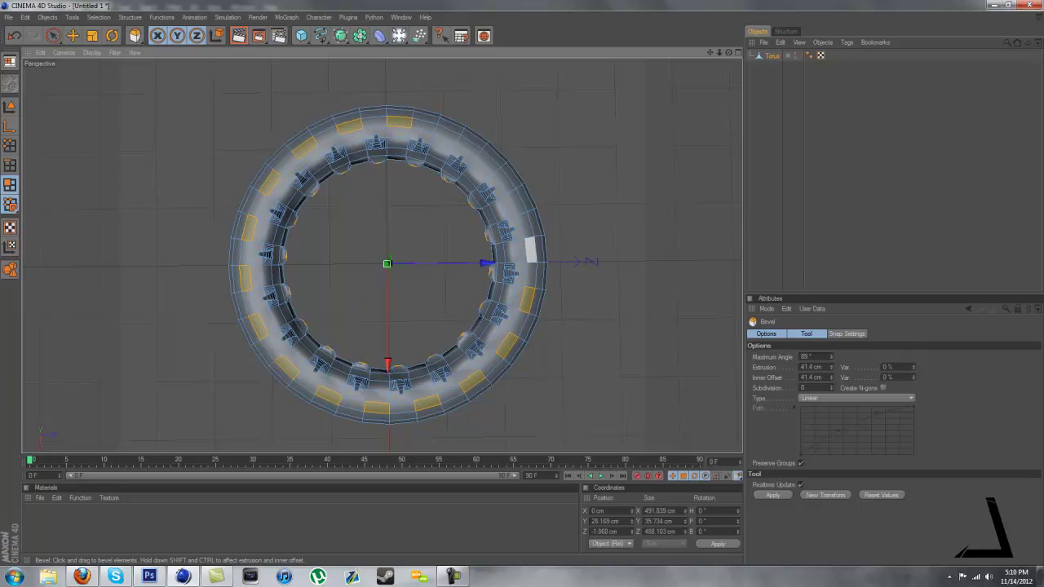
shift+click(531, 249)
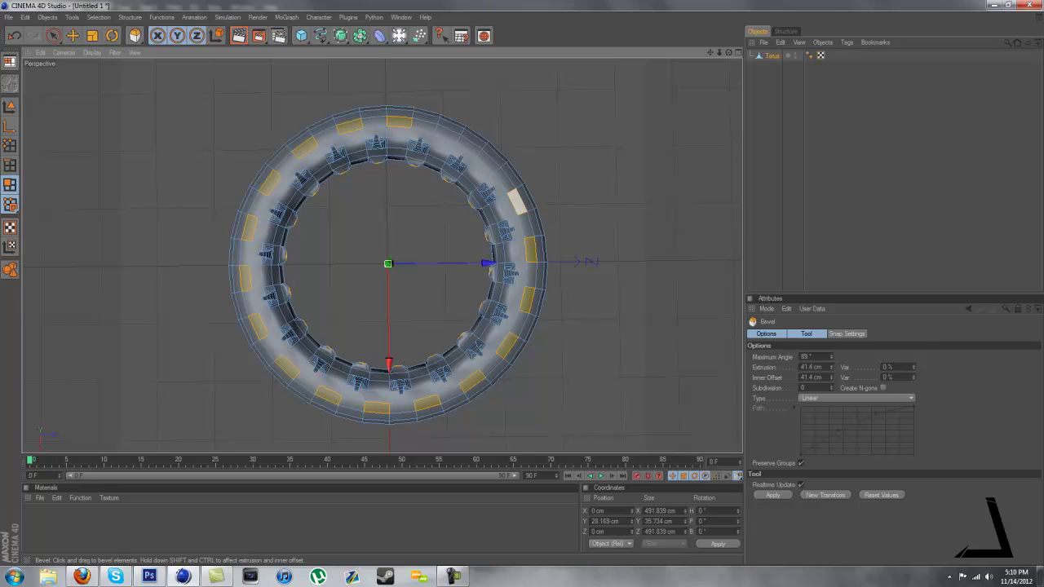
shift+click(516, 202)
shift+click(488, 161)
shift+click(447, 132)
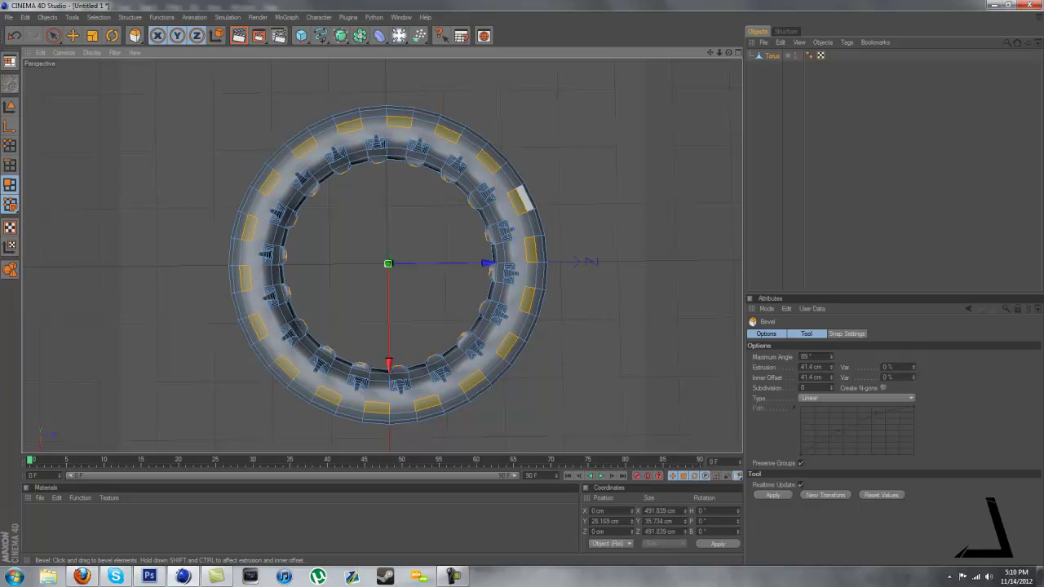
Try extruding the selected polygons about 31.4 cm, undo it, and extrude them about 16.9 cm instead.
right_click(483, 155)
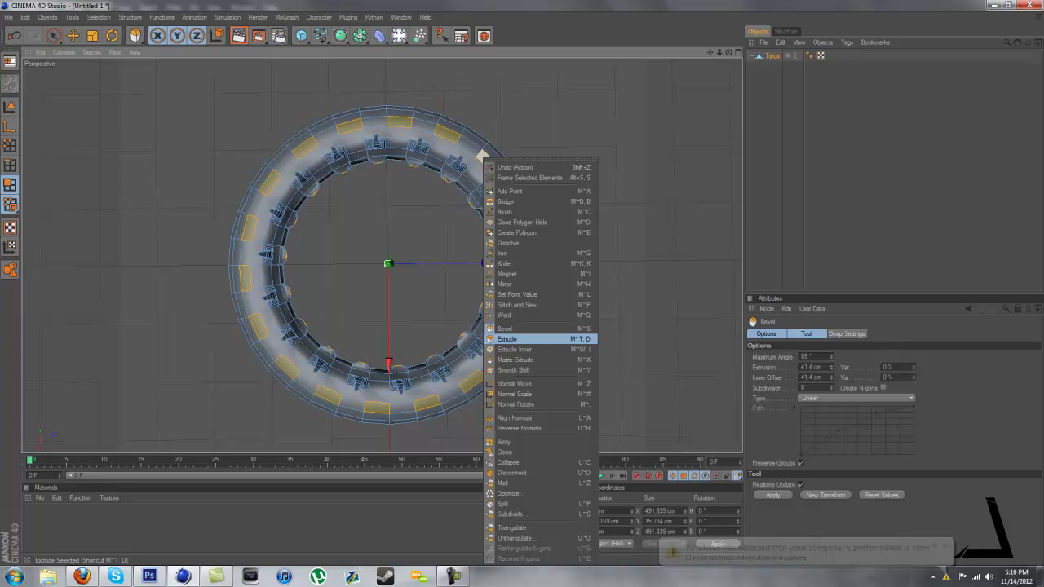
click(507, 338)
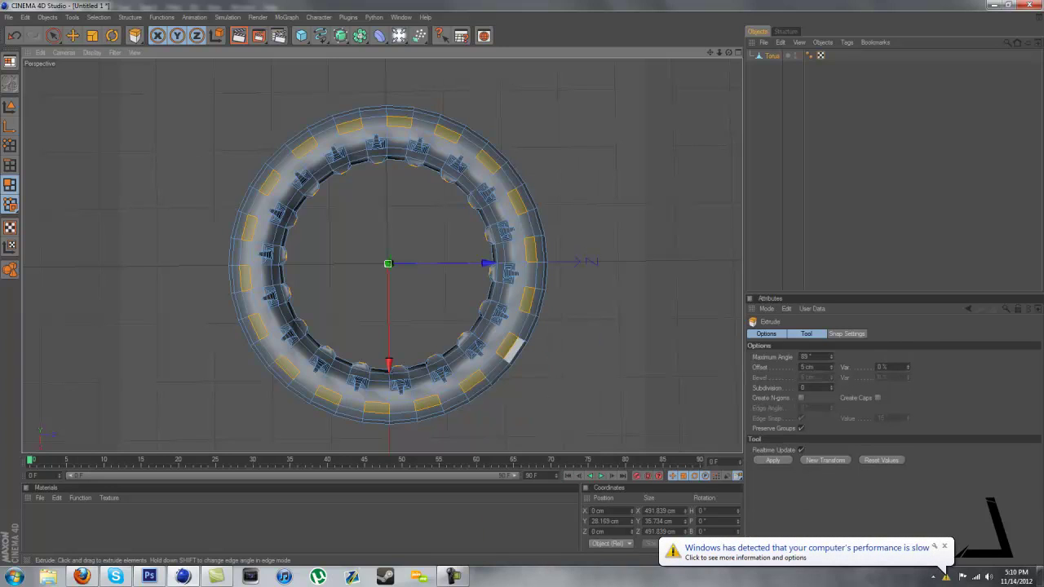
drag(506, 346, 532, 346)
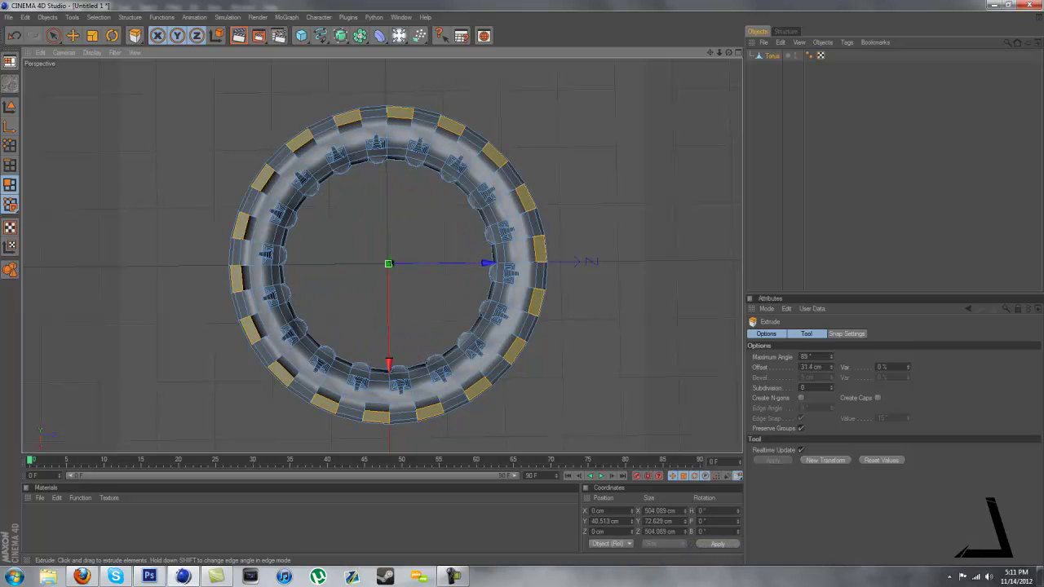
key(ctrl+z)
alt+drag(532, 346, 504, 189)
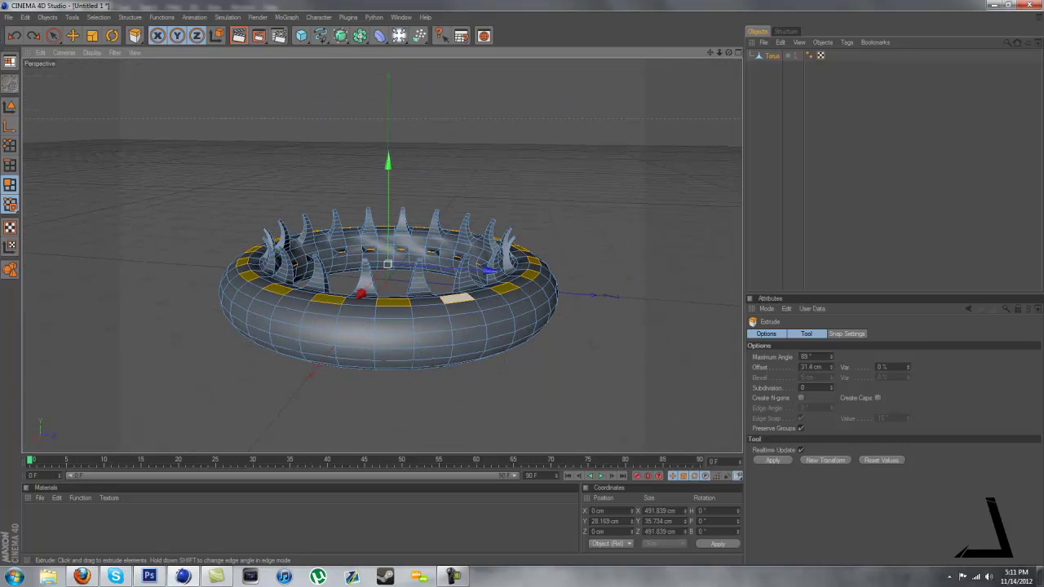
drag(456, 298, 243, 276)
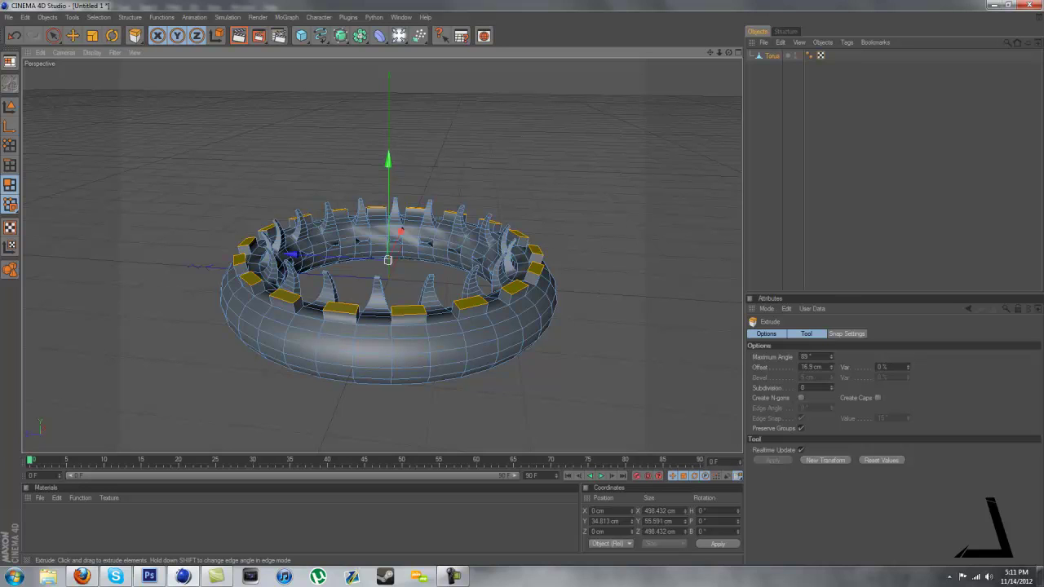
Add a Landscape primitive to the scene at the centre of the ring.
alt+drag(341, 312, 333, 398)
click(301, 35)
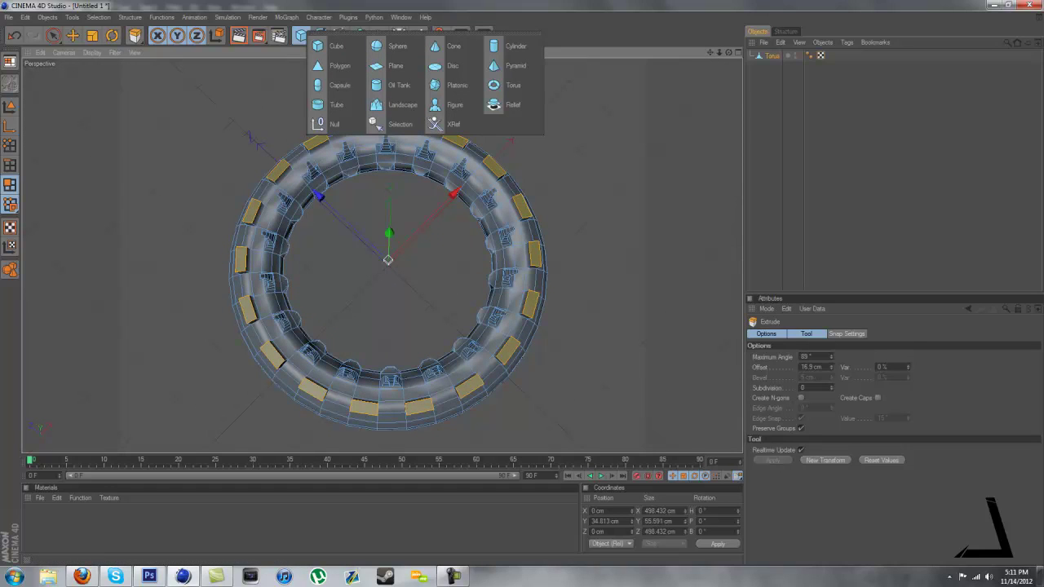
key(Escape)
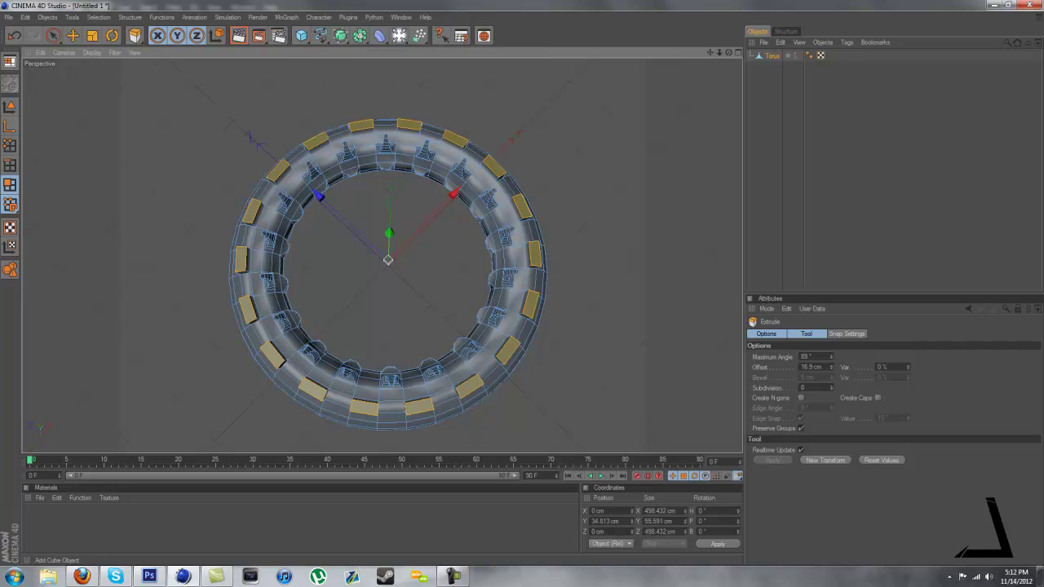
click(301, 35)
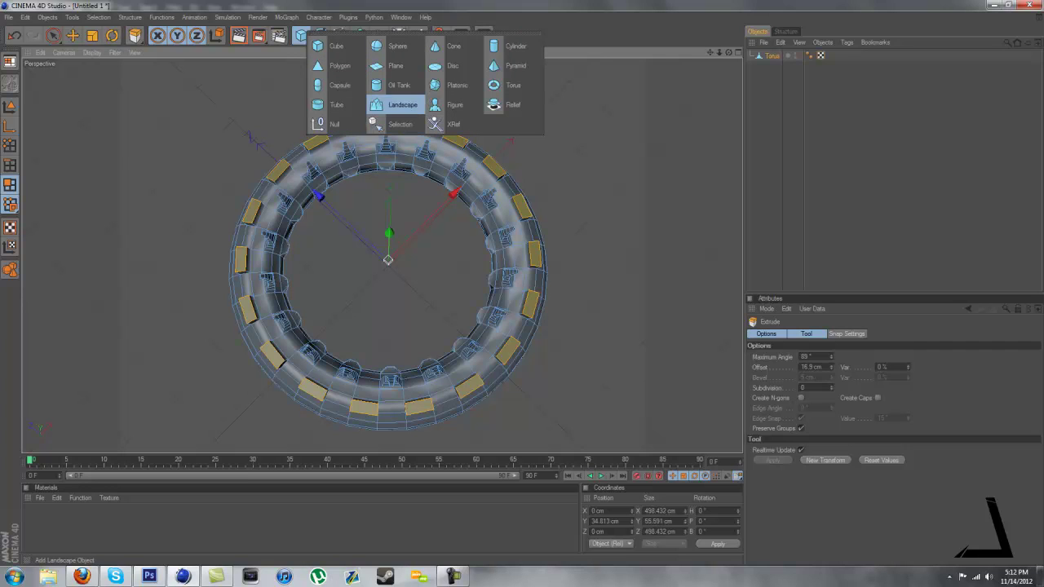
click(397, 104)
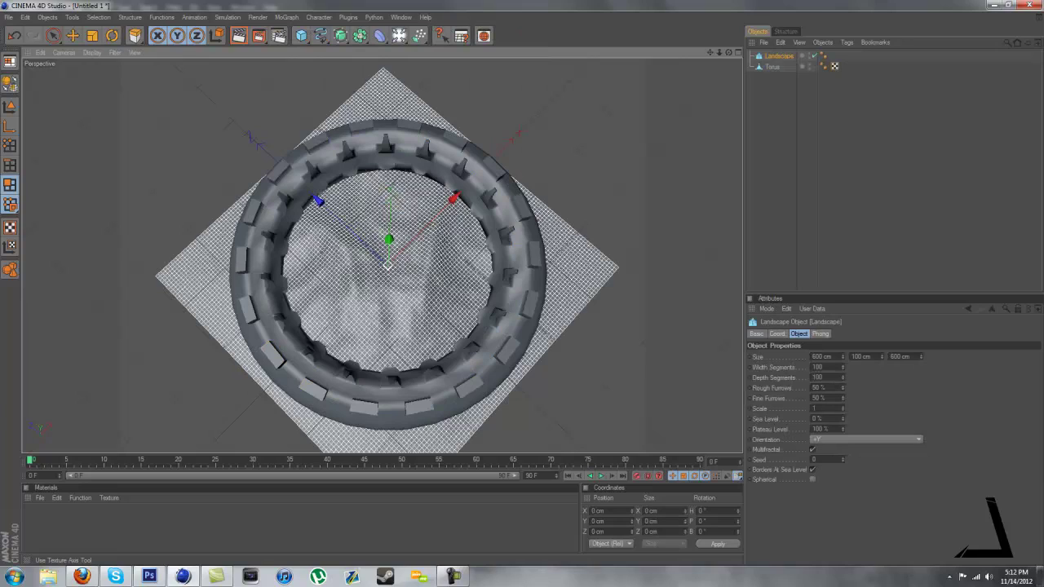
Raise the landscape vertically until it sits above the ring.
alt+drag(389, 326, 110, 196)
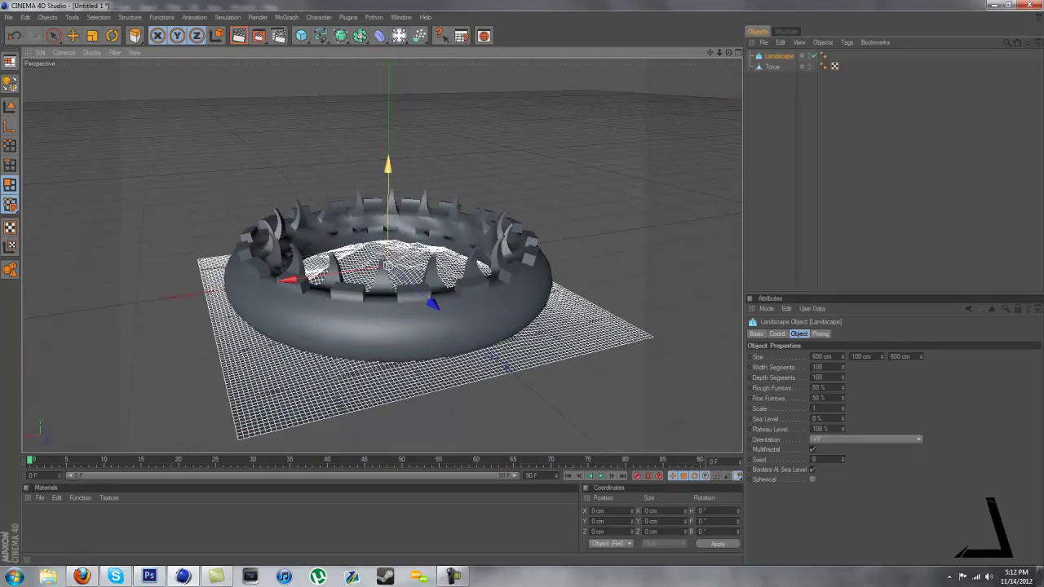
drag(389, 166, 388, 23)
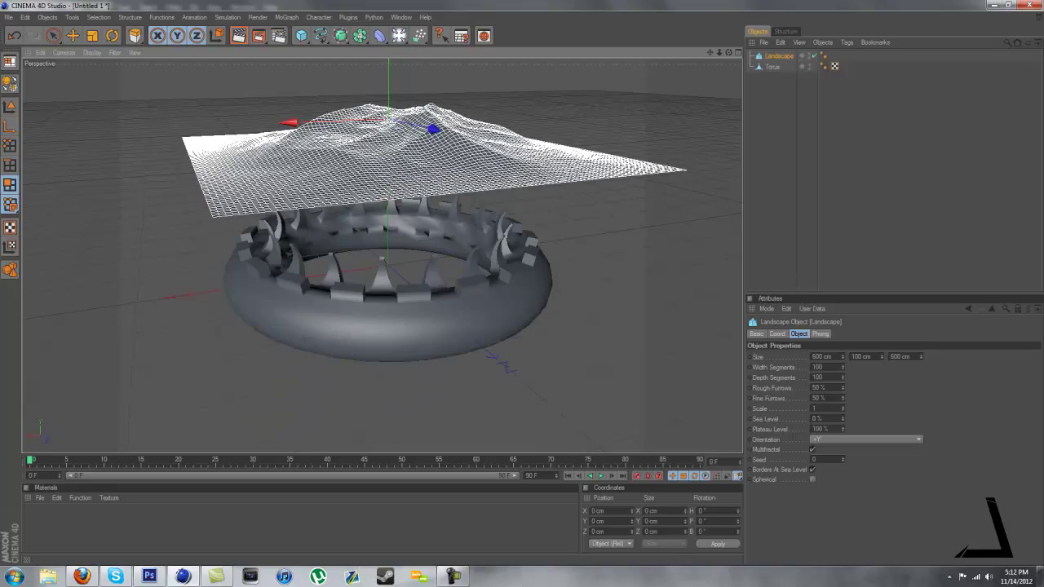
alt+drag(505, 236, 432, 184)
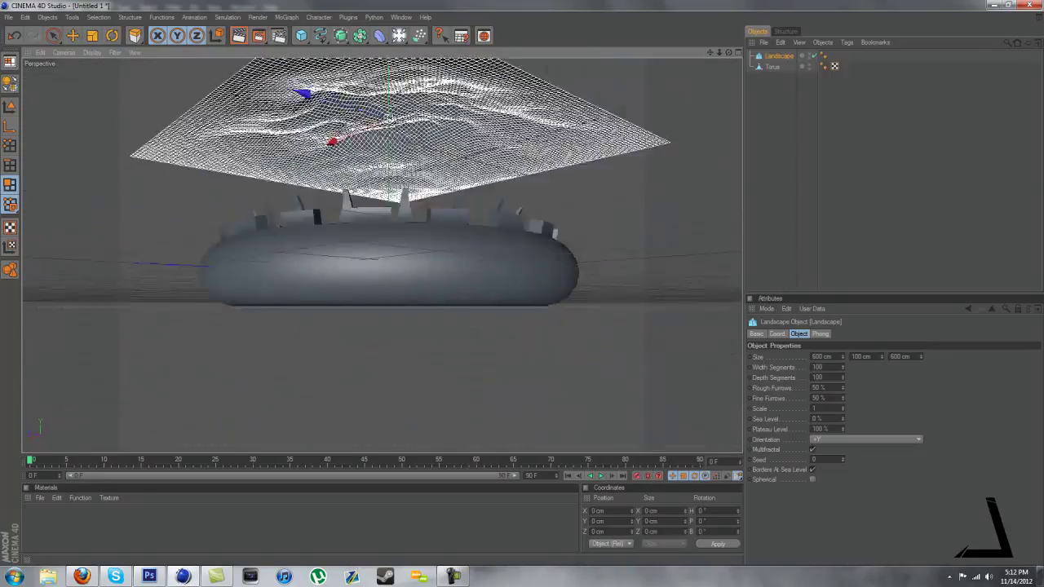
alt+drag(420, 236, 399, 252)
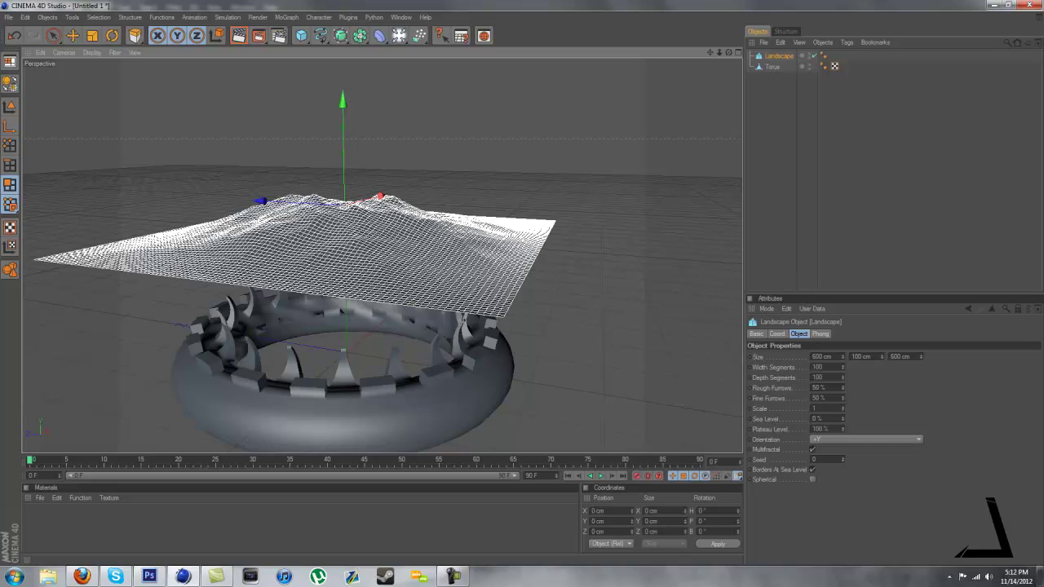
Try a depth of 100 cm for the landscape and undo it.
drag(912, 358, 902, 357)
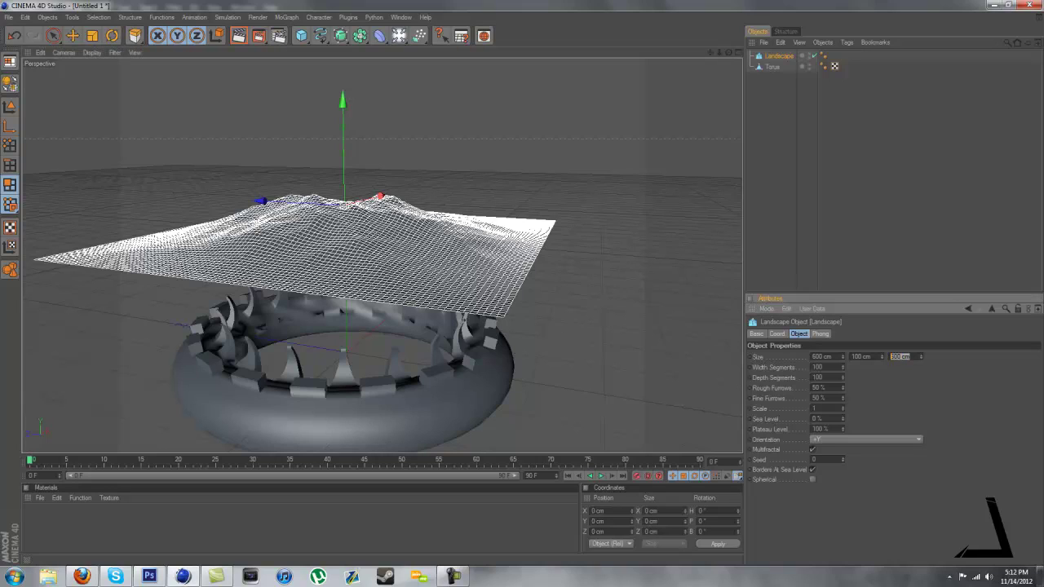
key(Return)
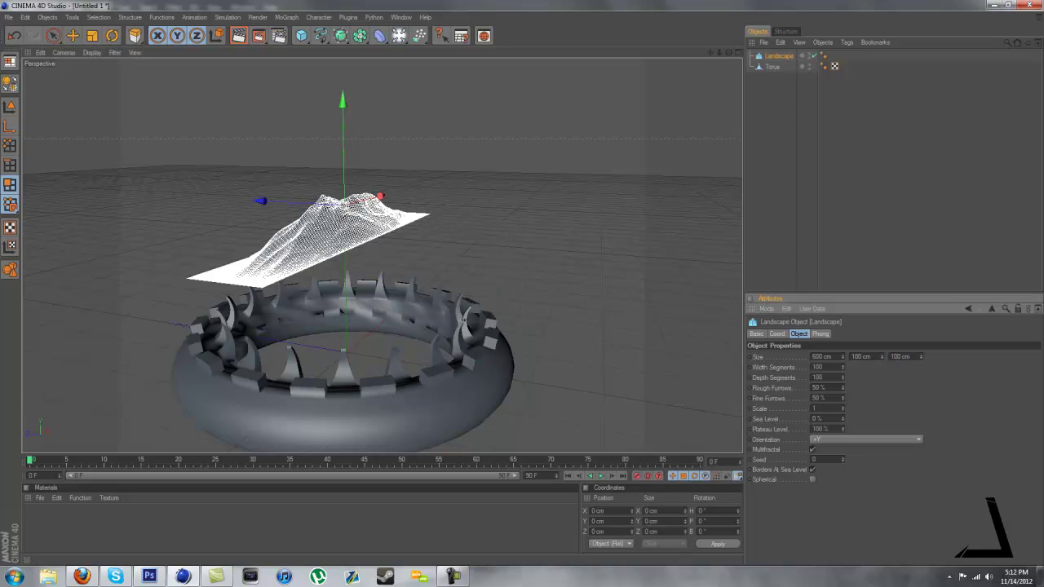
key(ctrl+z)
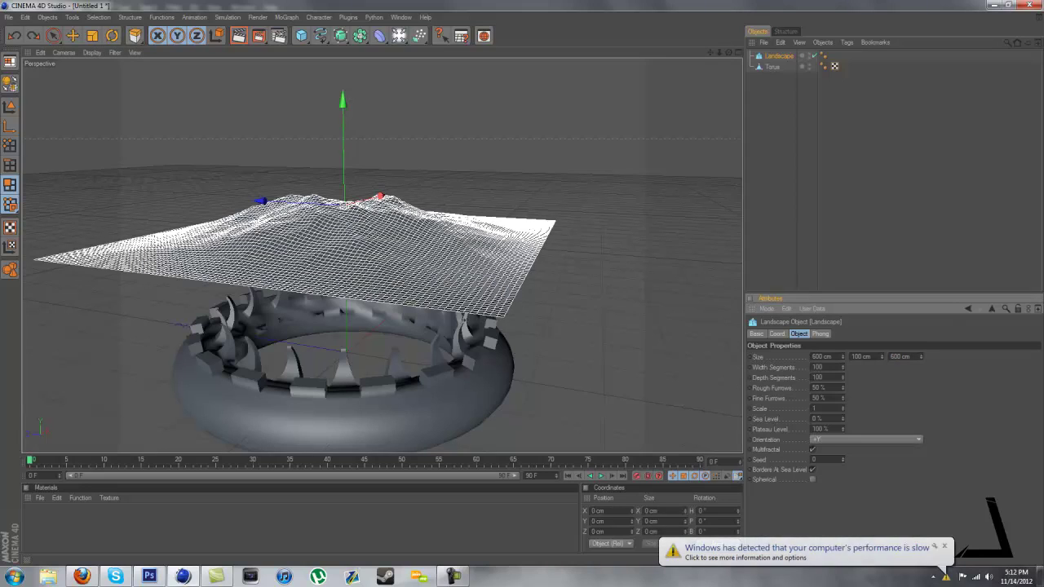
Try a landscape height of 500 cm, then reduce it to 200 cm.
text(50)
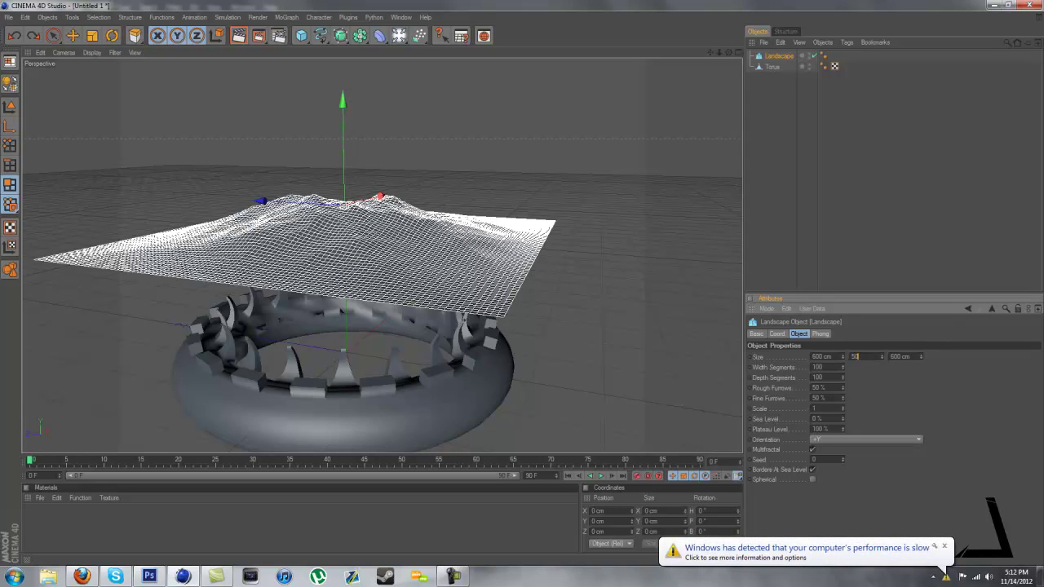
text(0)
key(Return)
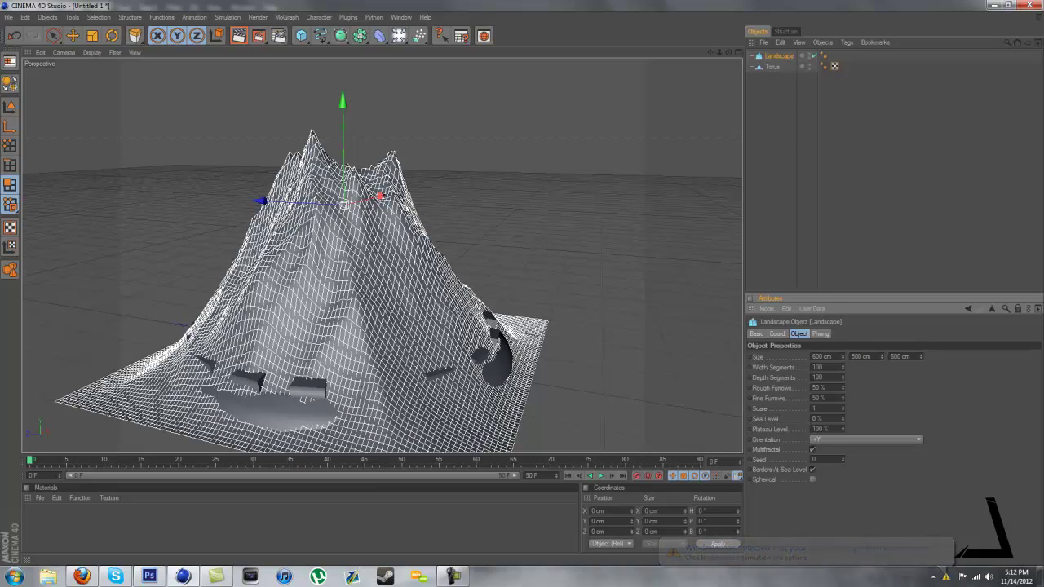
double_click(861, 356)
text(200)
key(Return)
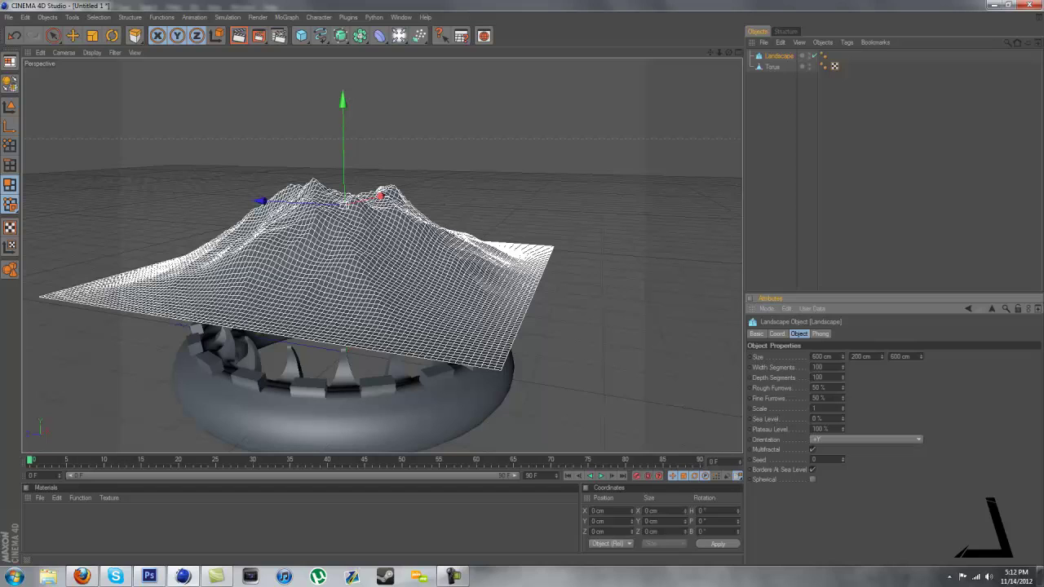
Try lowering the landscape into the ring's opening, undo it, and restore the landscape's original position and 100 cm height.
key(e)
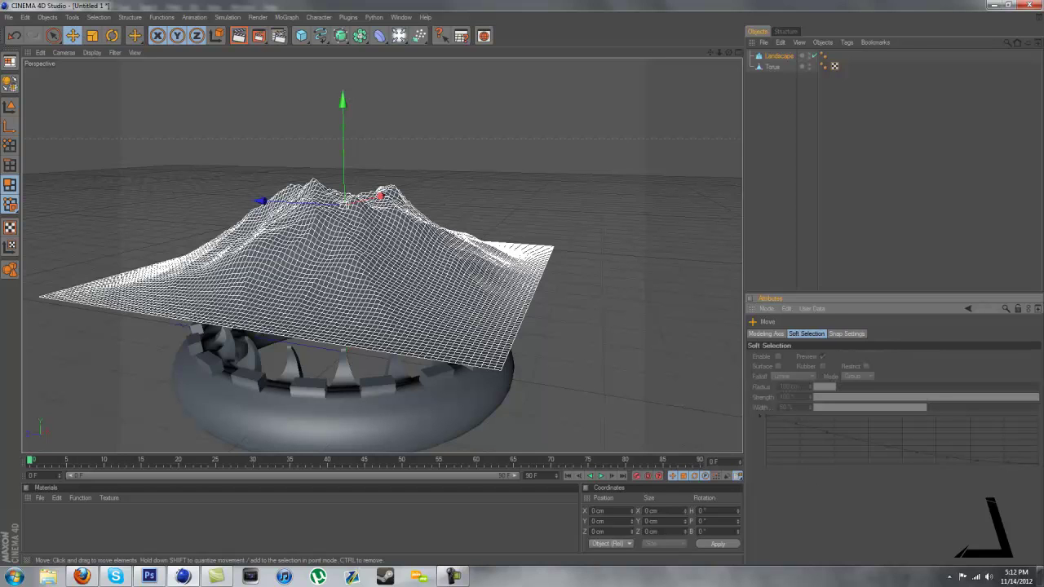
drag(342, 99, 344, 238)
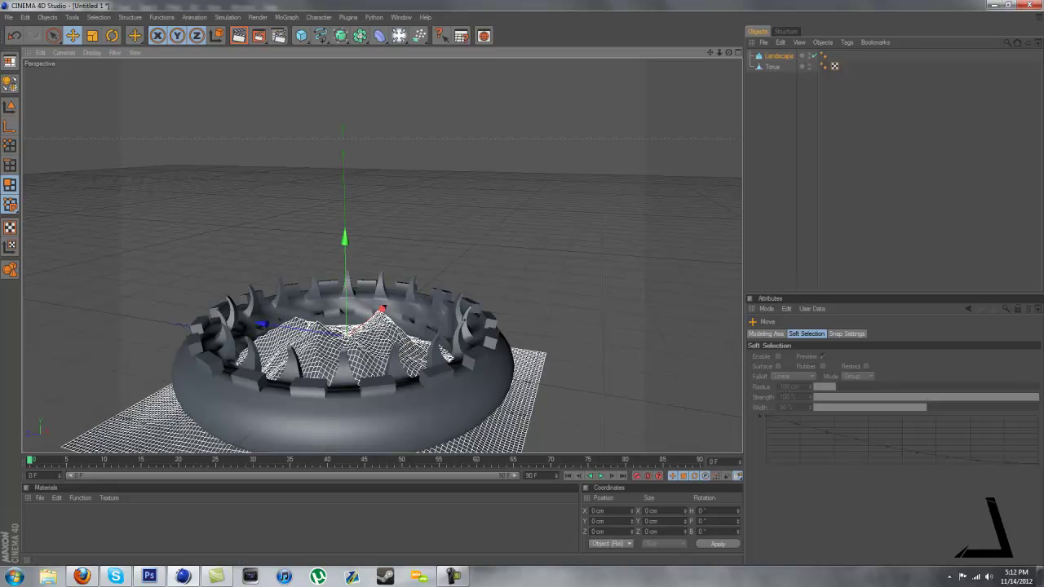
key(ctrl+z)
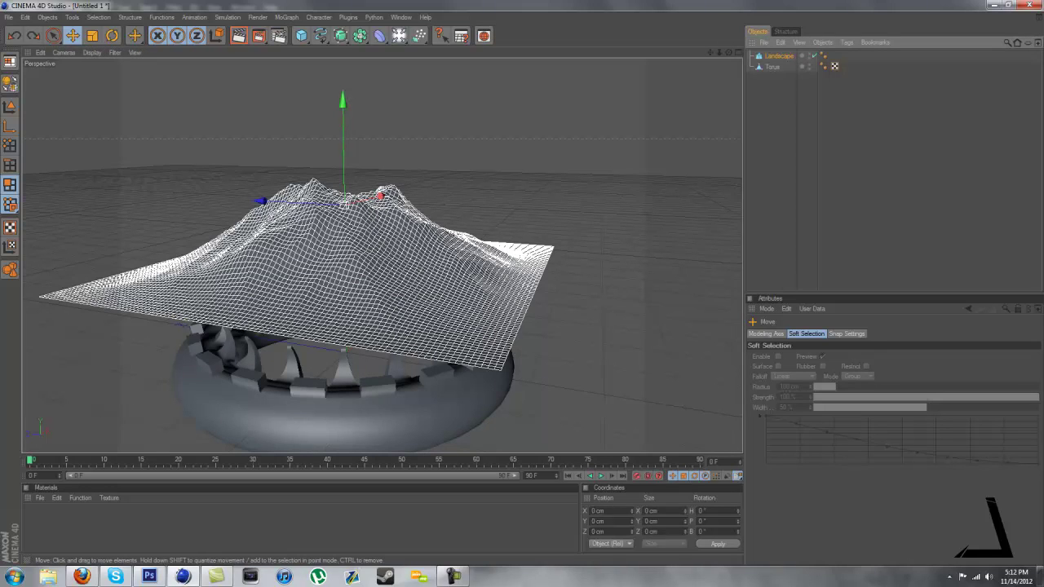
drag(343, 100, 147, 228)
alt+middle_drag(146, 228, 195, 184)
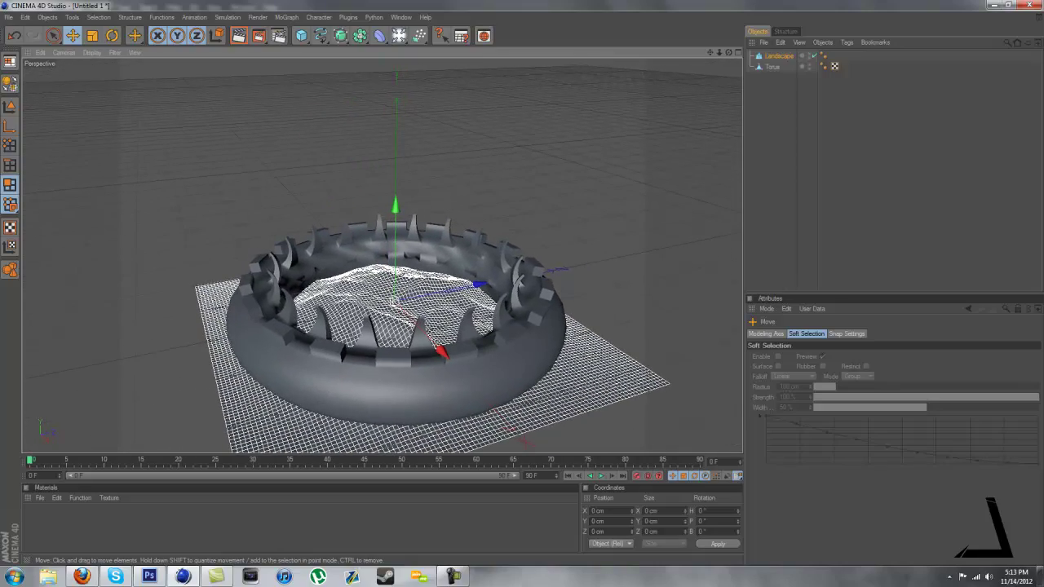
Clear the object selection to check how the landscape sits inside the ring.
ctrl+click(773, 67)
click(779, 57)
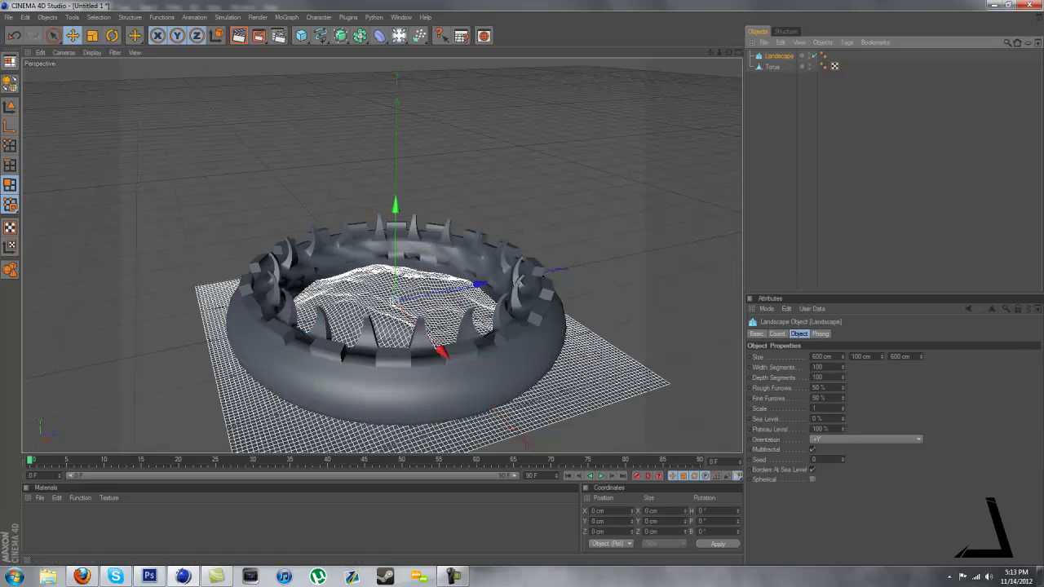
click(775, 123)
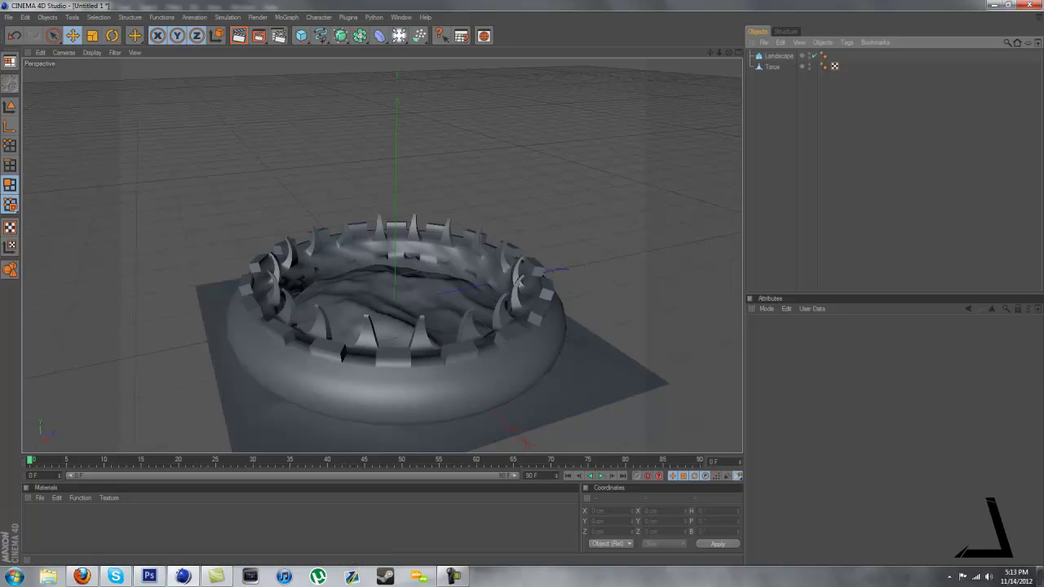
Search the computer for "logos" and open the AI Logos folder in Windows Explorer.
click(453, 576)
click(453, 577)
click(14, 577)
text(logos)
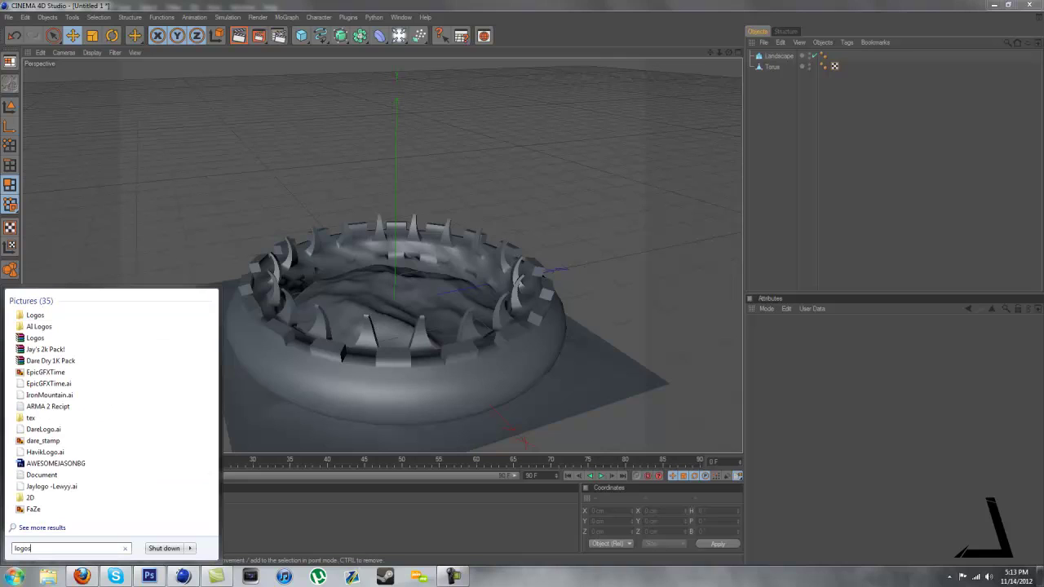
key(Up)
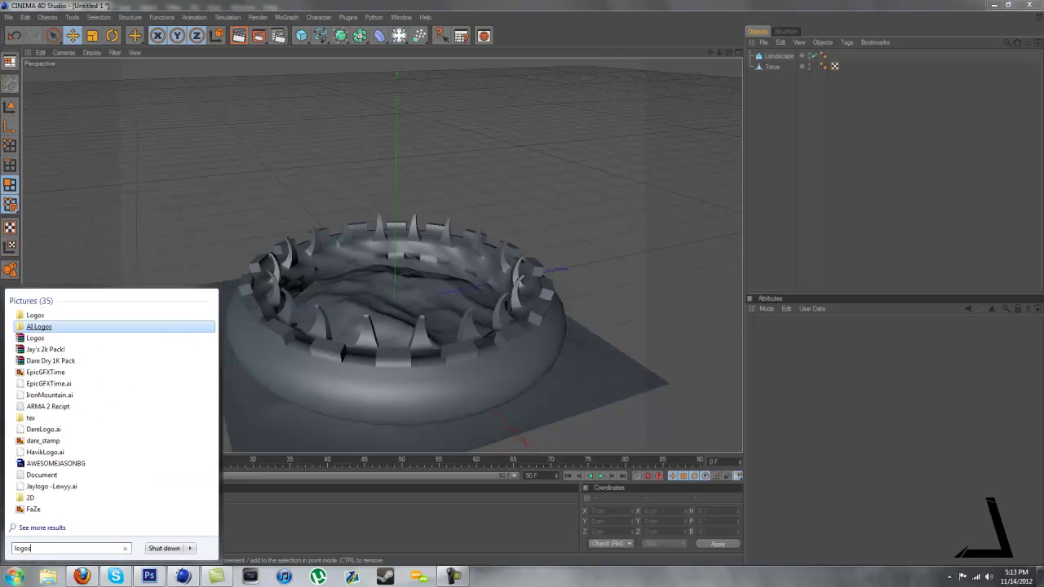
key(Return)
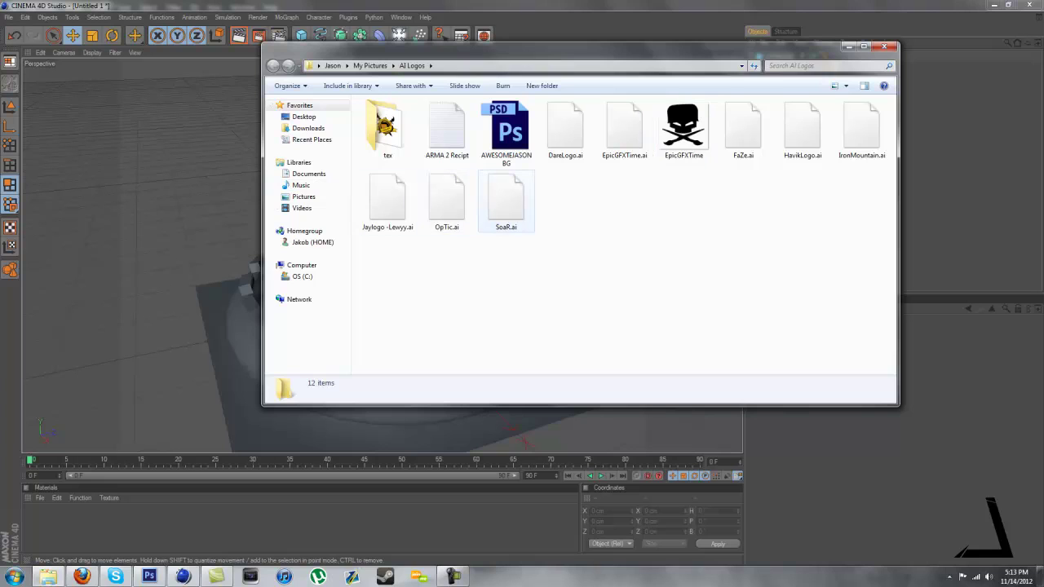
Import the SoaR.ai logo file at a scale of 1 centimetre with connected splines.
double_click(506, 200)
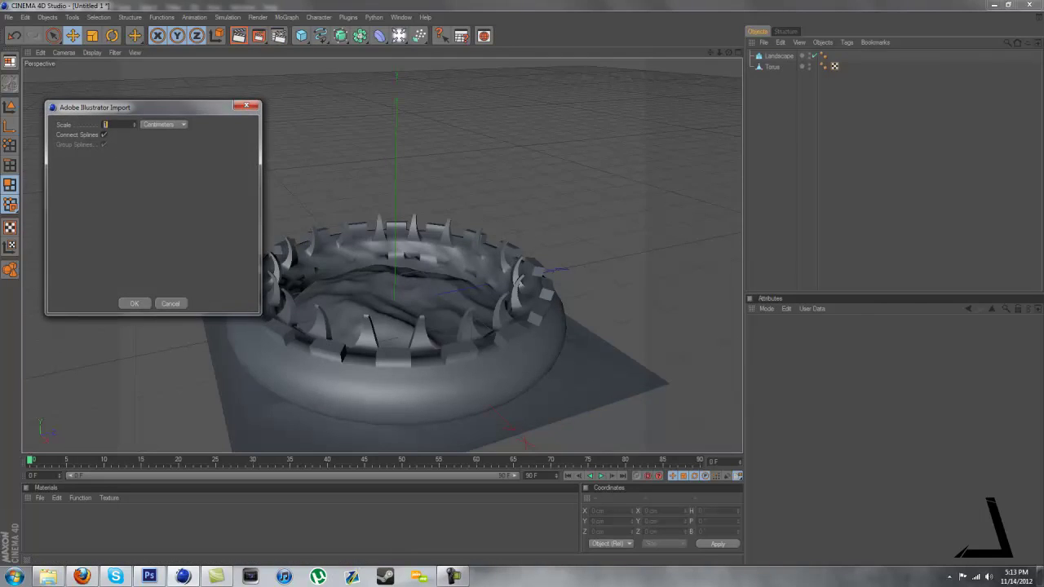
key(Return)
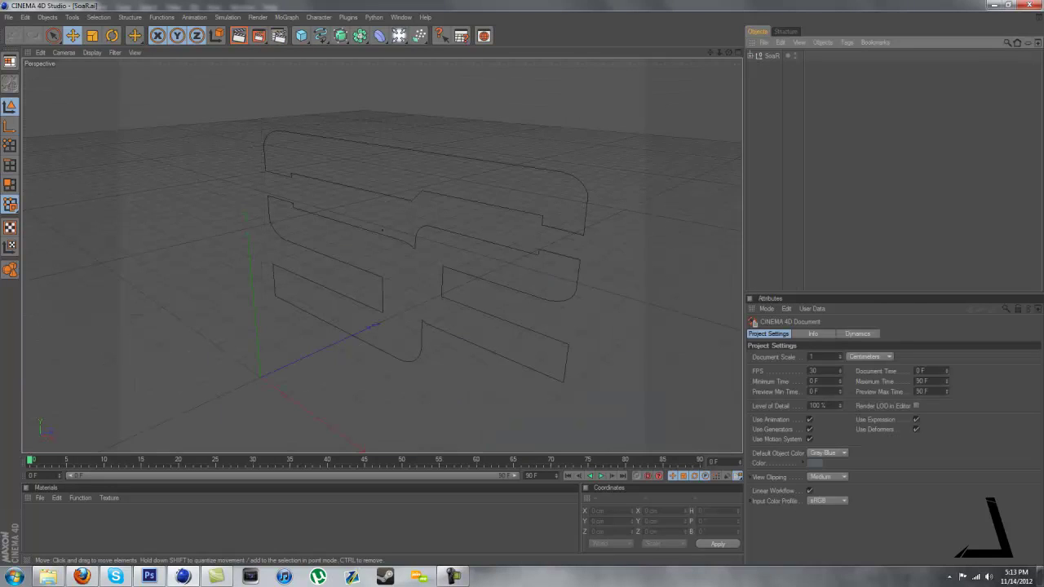
alt+drag(381, 253, 472, 198)
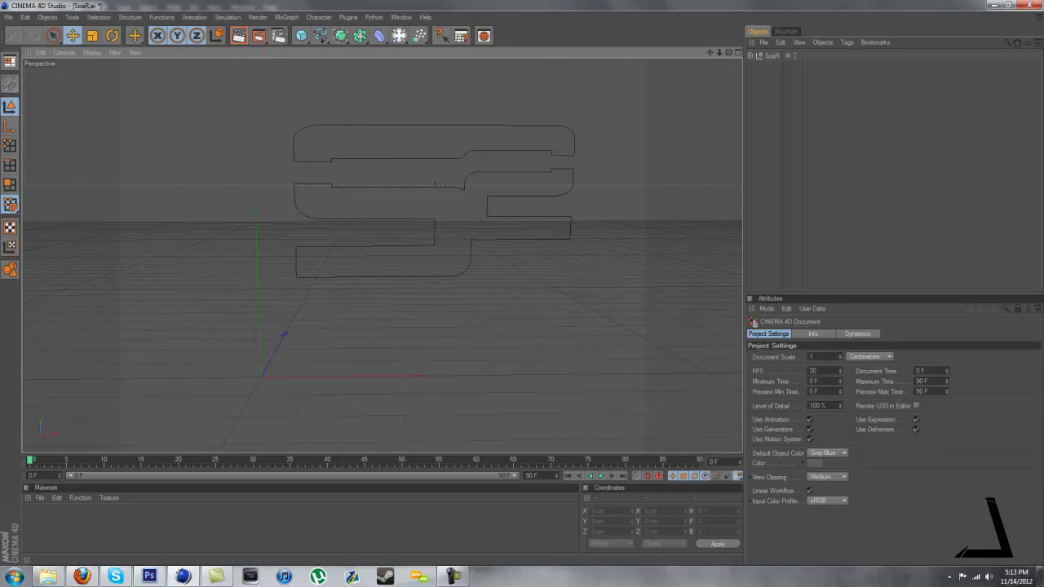
Expand the SoaR group and check which logo splines Path 1 and Path 2 represent.
click(751, 55)
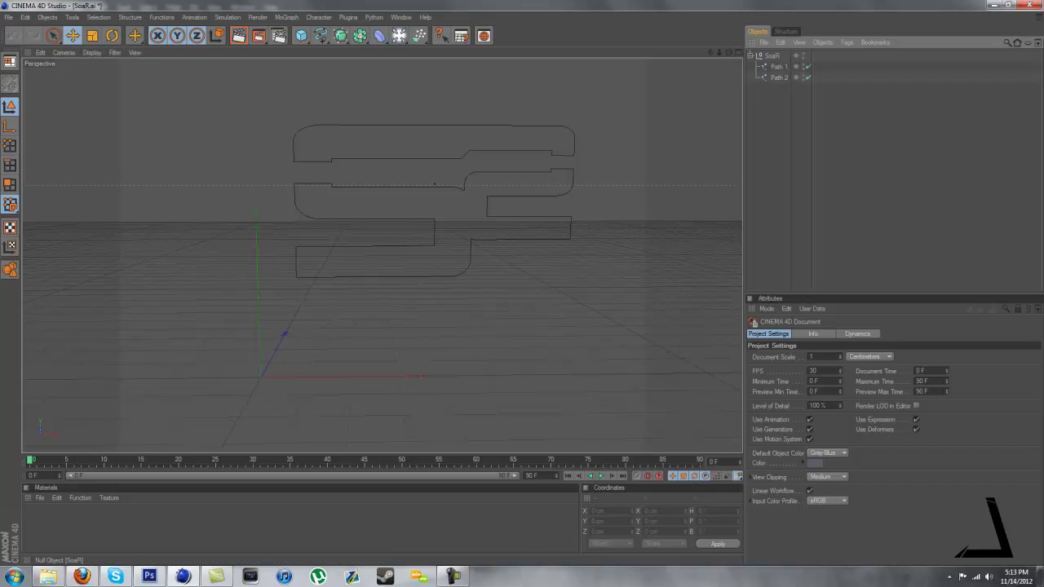
click(772, 55)
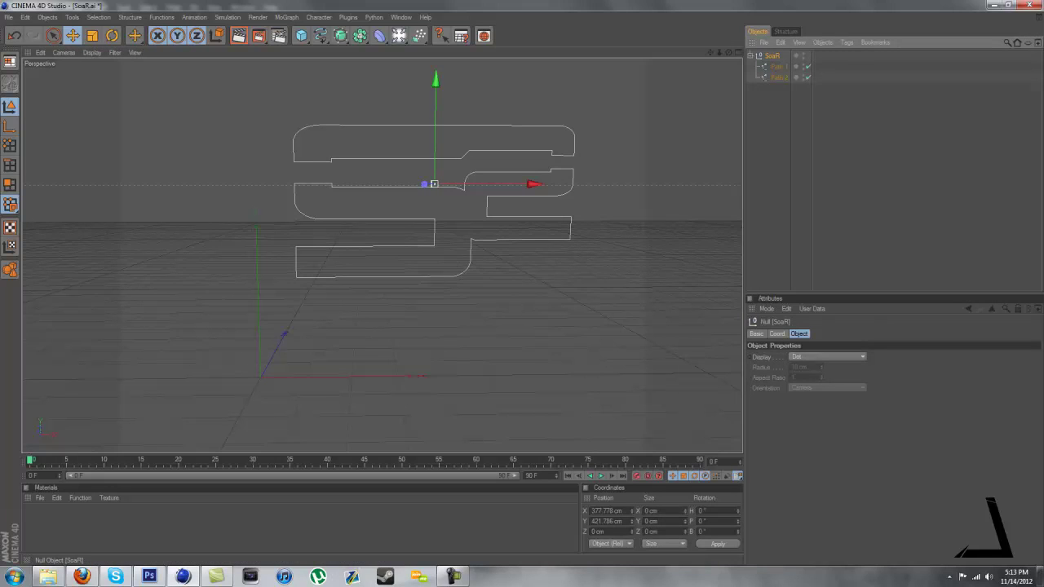
click(779, 67)
click(779, 66)
ctrl+click(779, 76)
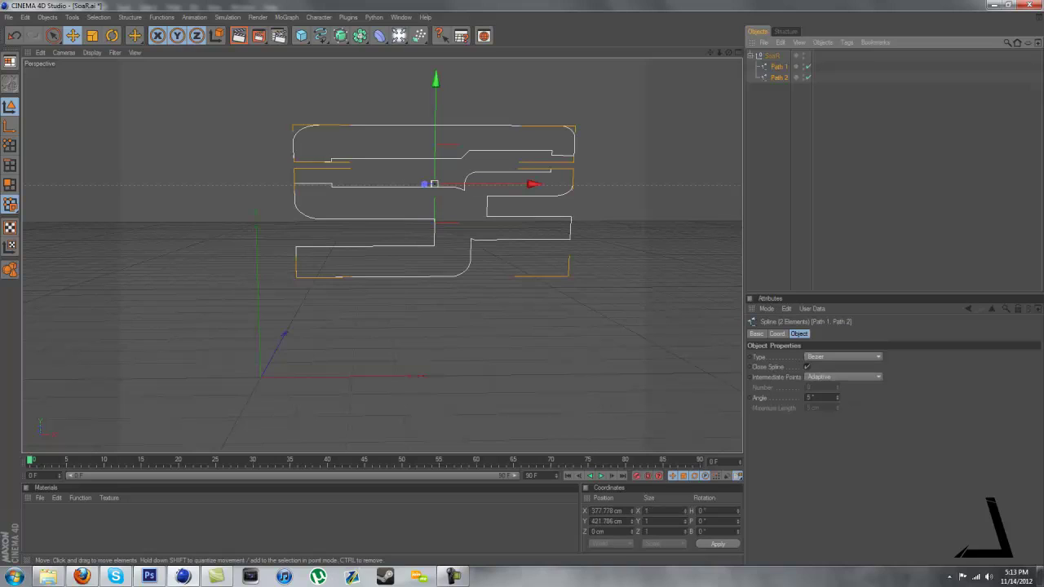
click(772, 56)
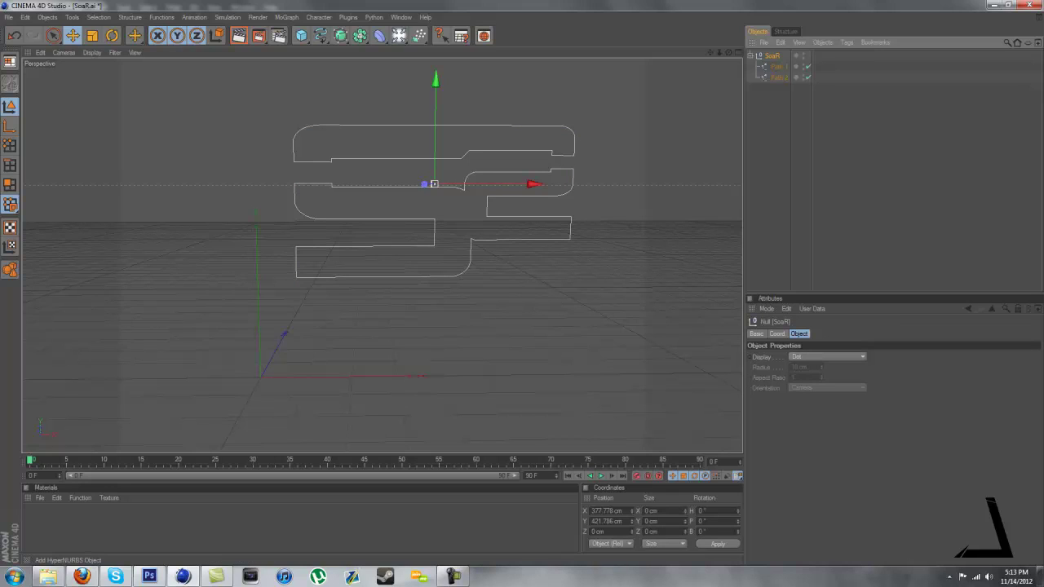
Create an Extrude NURBS, duplicate it, and nest Path 1 in the original and Path 2 in the copy.
drag(340, 35, 454, 47)
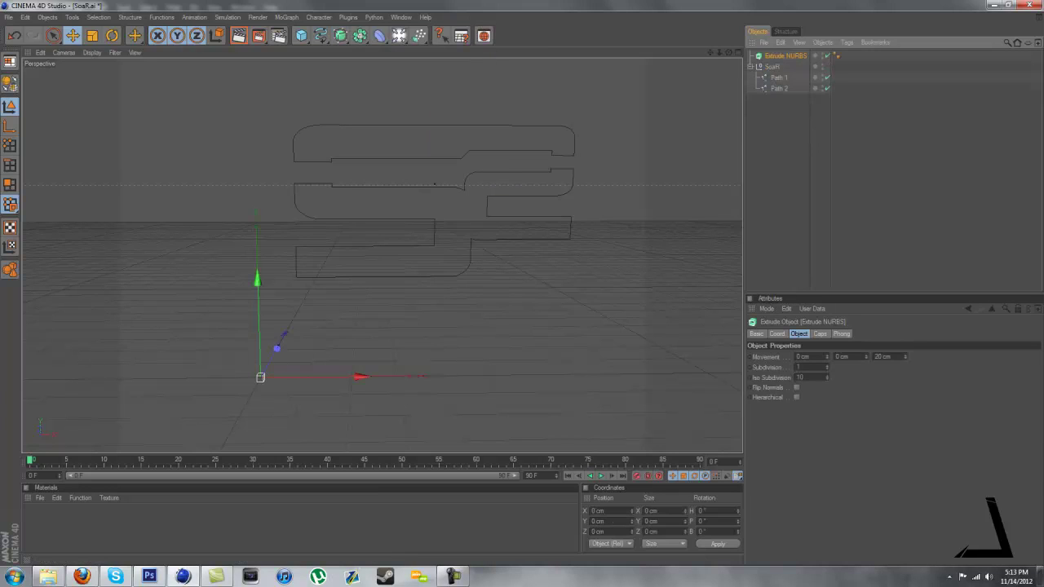
key(ctrl+c)
key(ctrl+v)
click(780, 88)
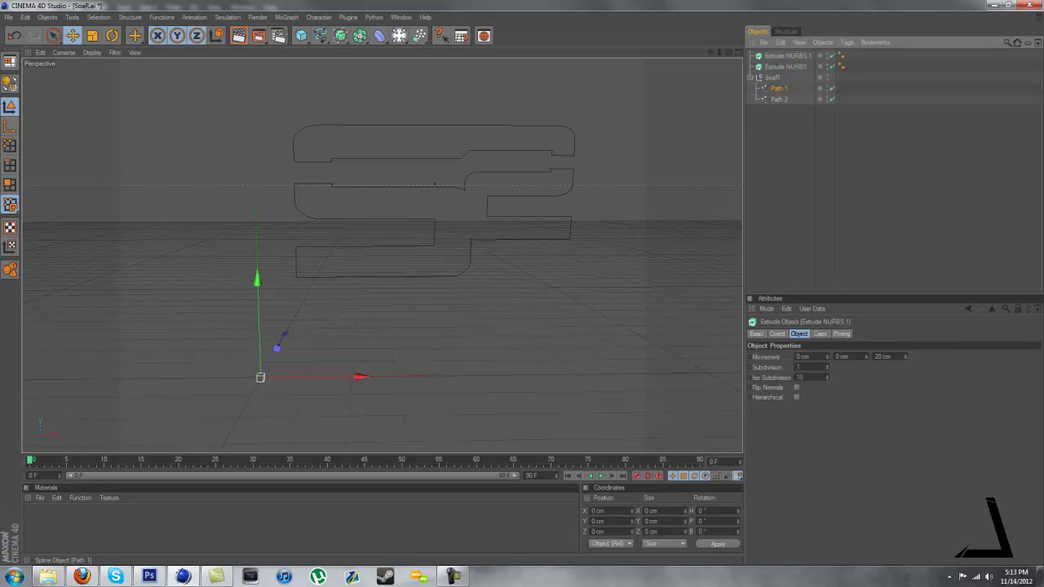
drag(779, 88, 786, 55)
Set the extrusion depth of both logo parts to 50 cm along Z.
click(432, 143)
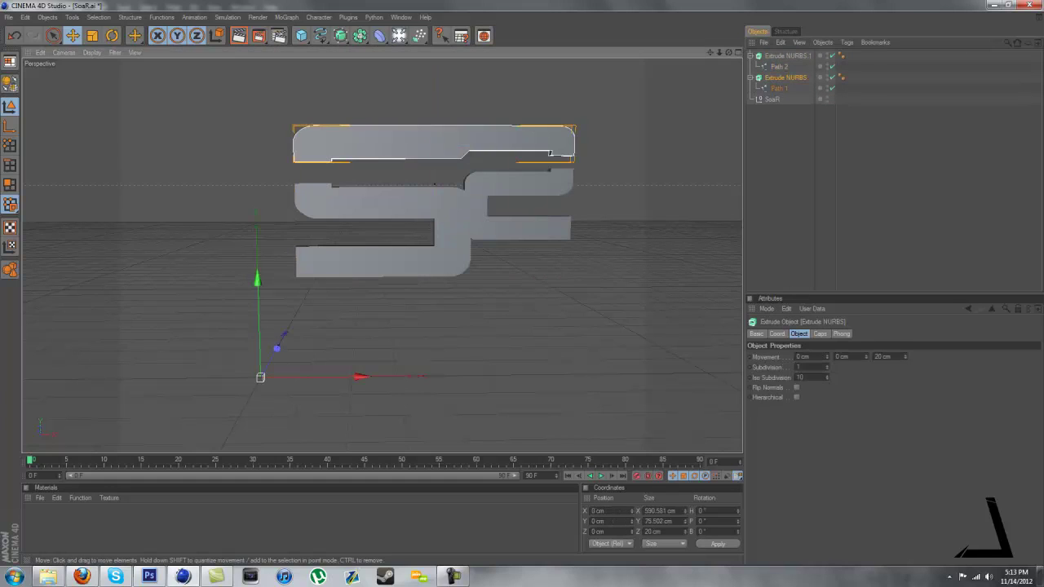
shift+click(450, 208)
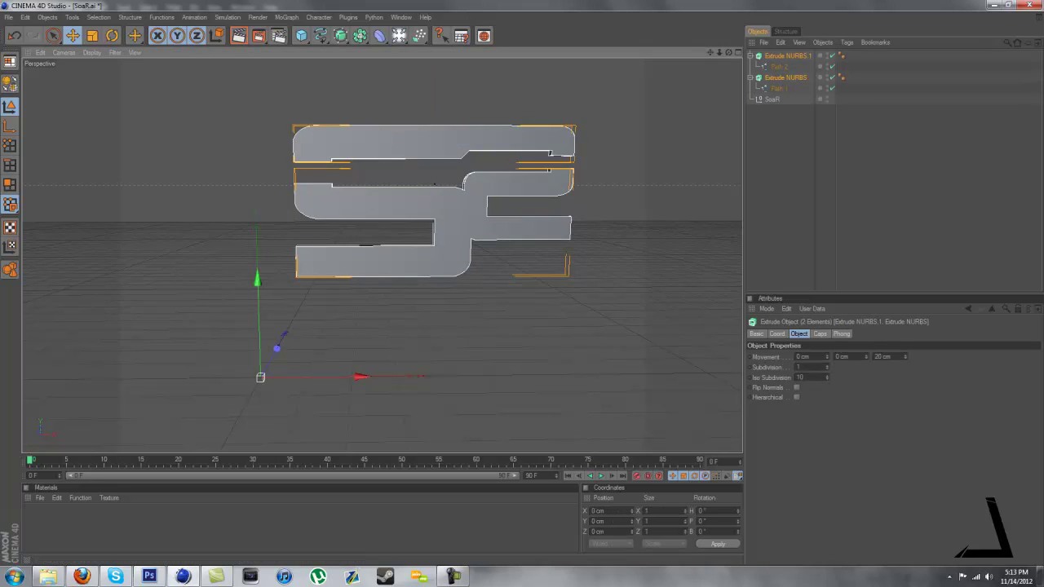
drag(893, 357, 876, 357)
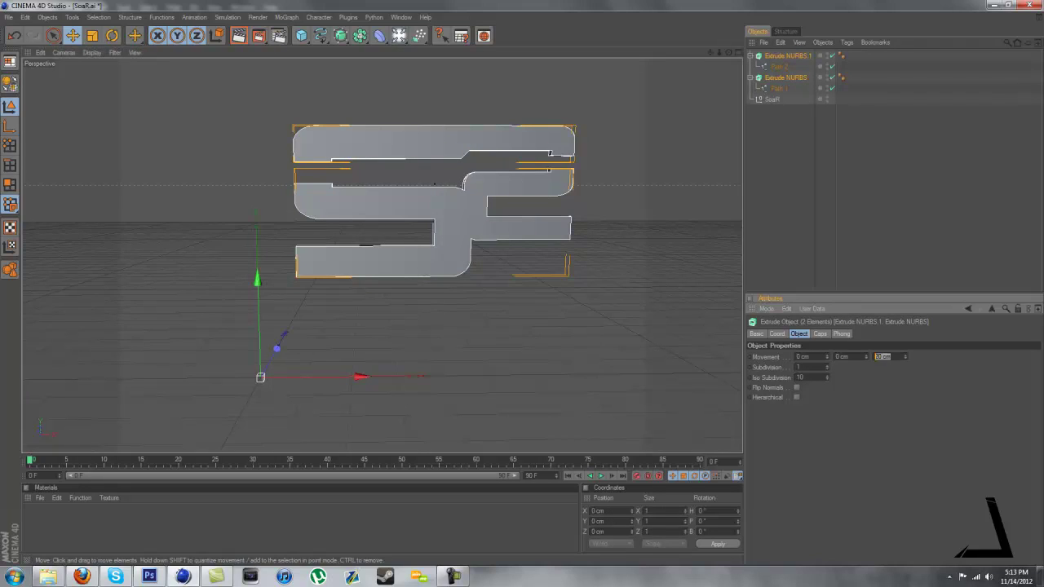
text(50)
key(Return)
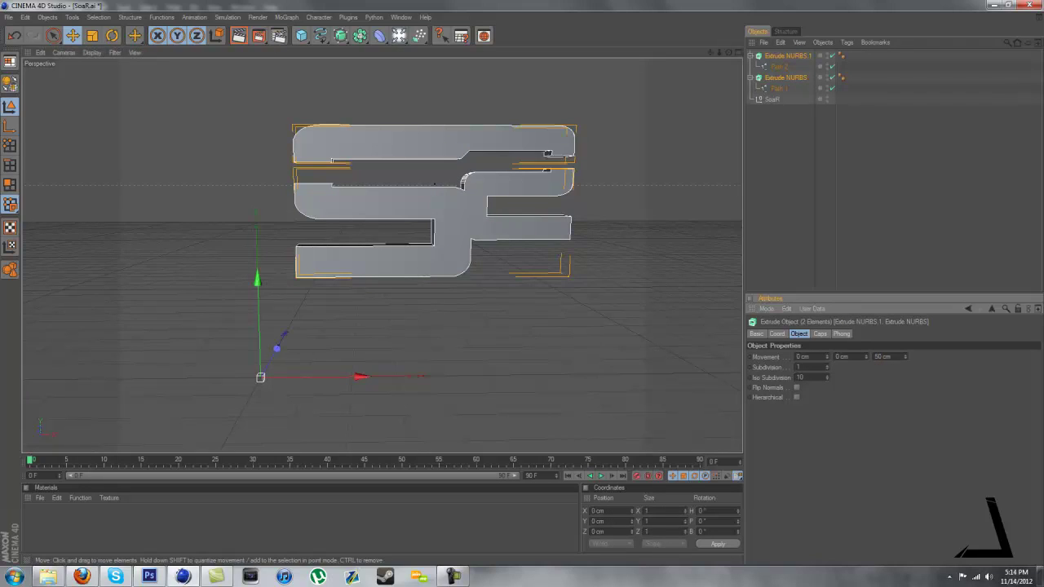
Set the start and end caps of both logo extrusions to Fillet Cap.
click(820, 334)
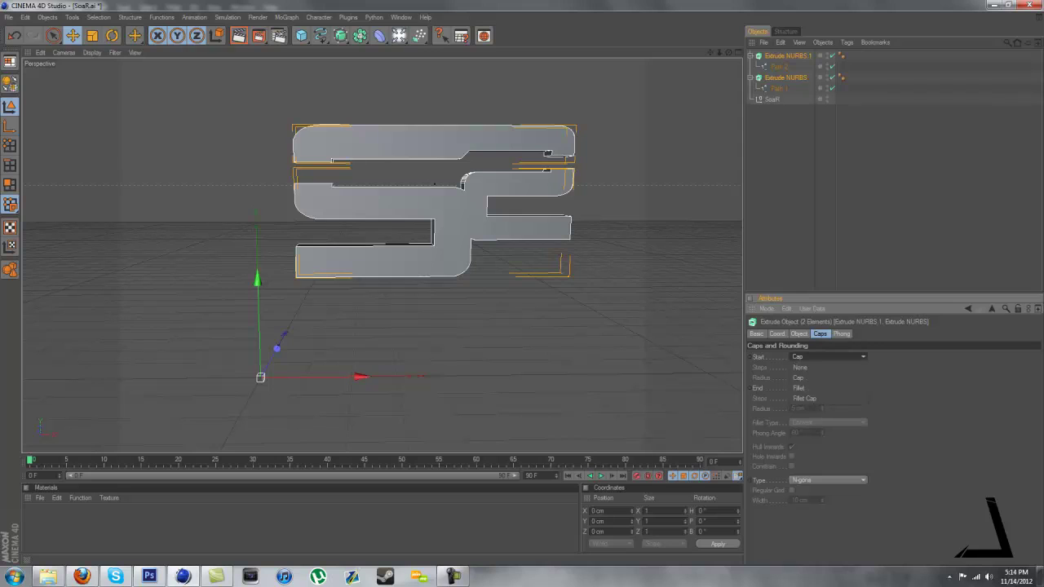
click(804, 398)
click(828, 388)
click(804, 429)
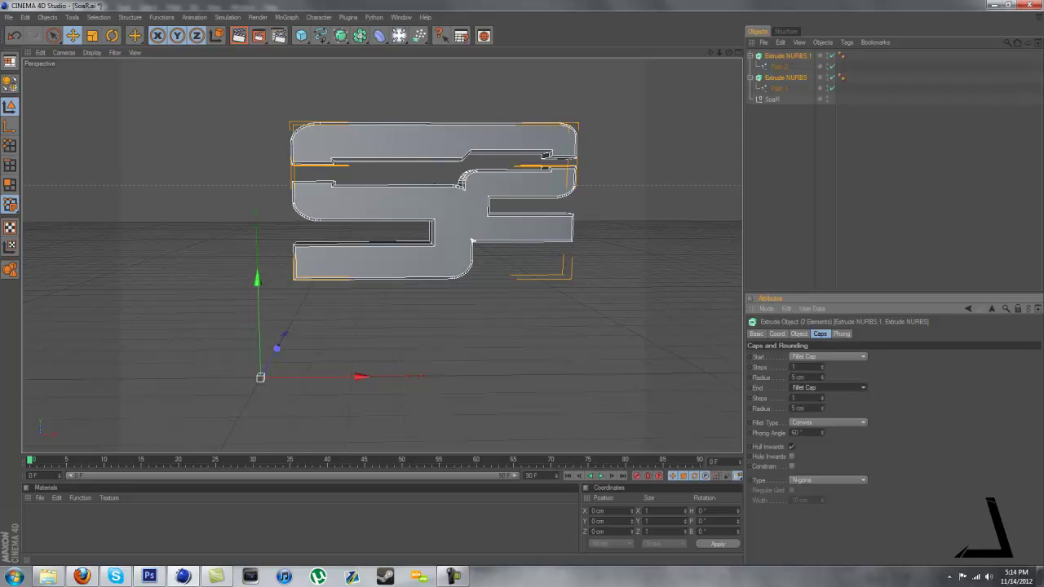
Set the end fillet radius to 1 cm, try a start radius of 100 cm, and reduce it to 1 cm.
drag(806, 409, 792, 408)
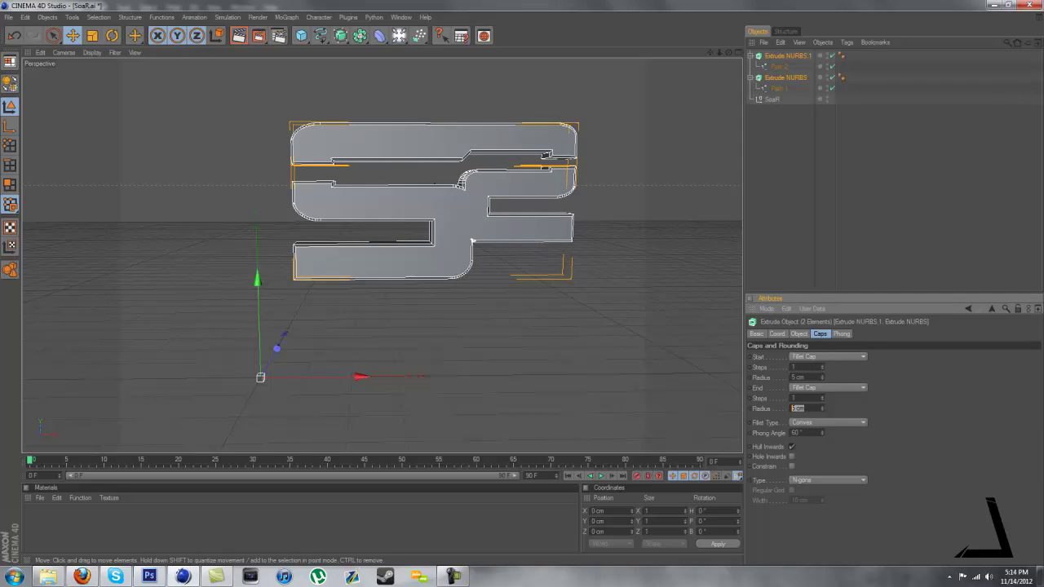
text(1)
double_click(798, 377)
text(100)
key(Return)
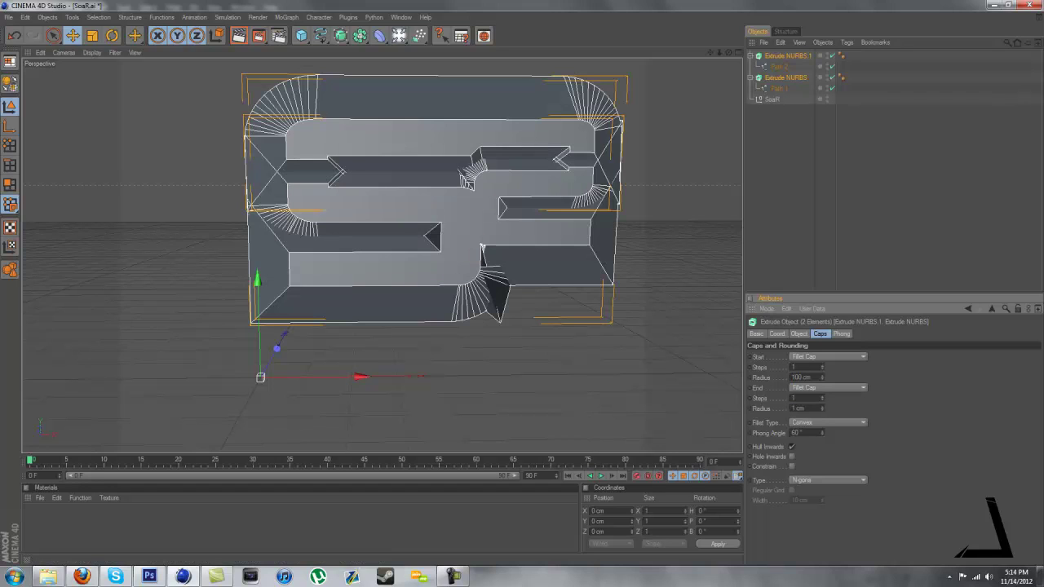
double_click(798, 377)
text(1)
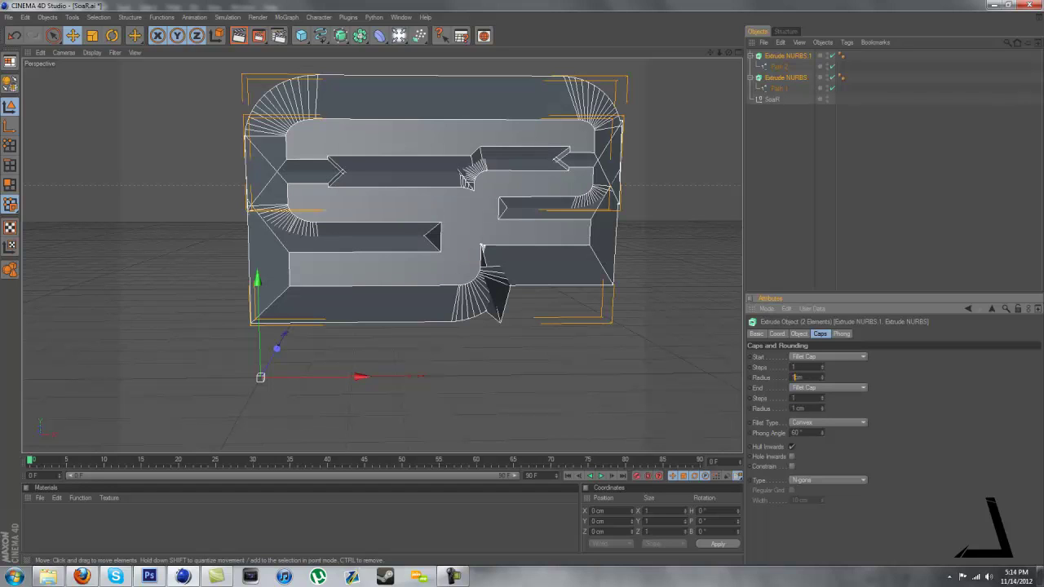
key(Return)
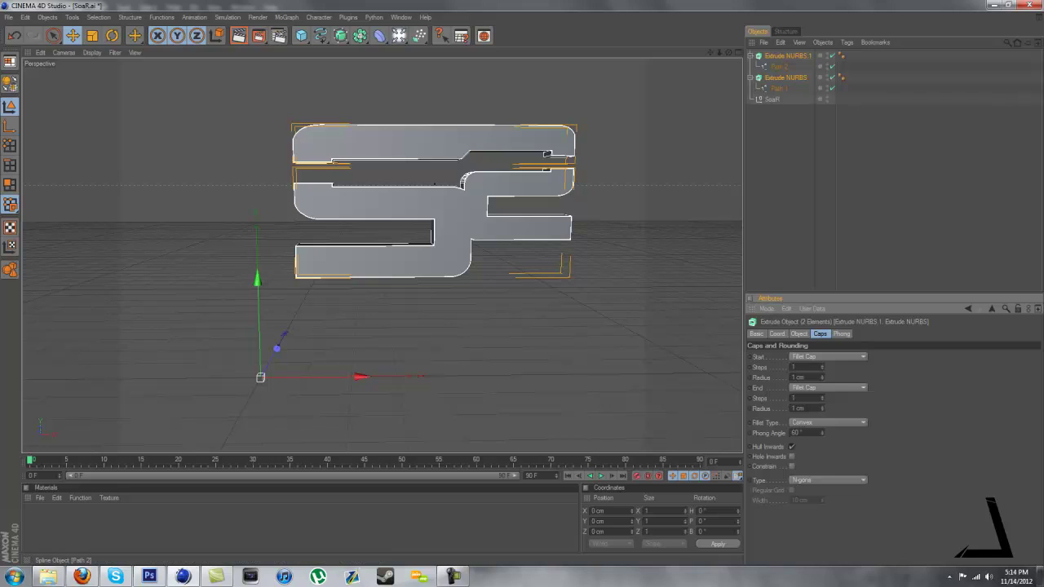
Collapse both Extrude NURBS hierarchies and delete the empty SoaR null.
click(751, 57)
click(750, 67)
click(782, 106)
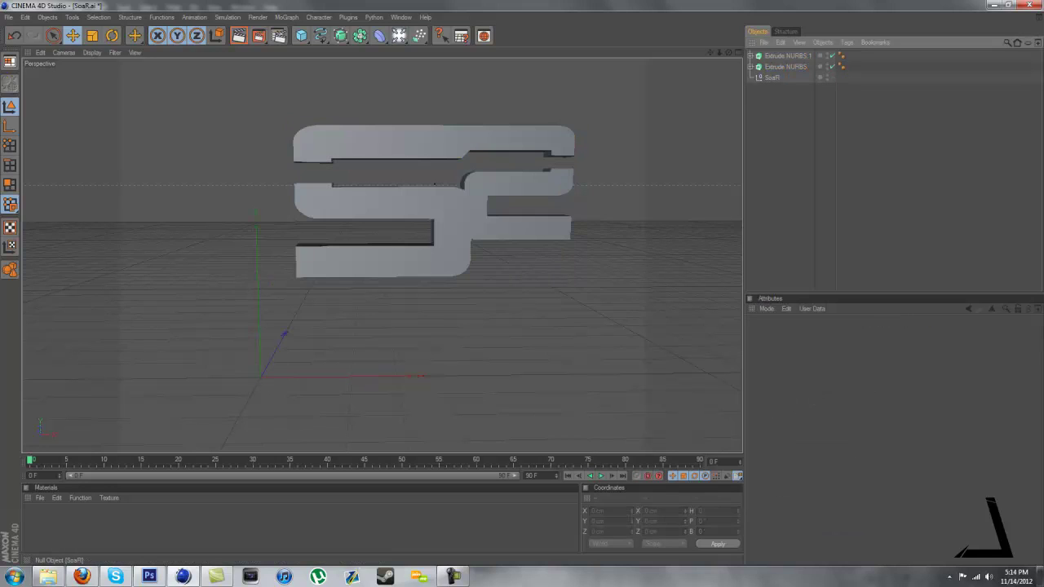
click(773, 77)
key(Delete)
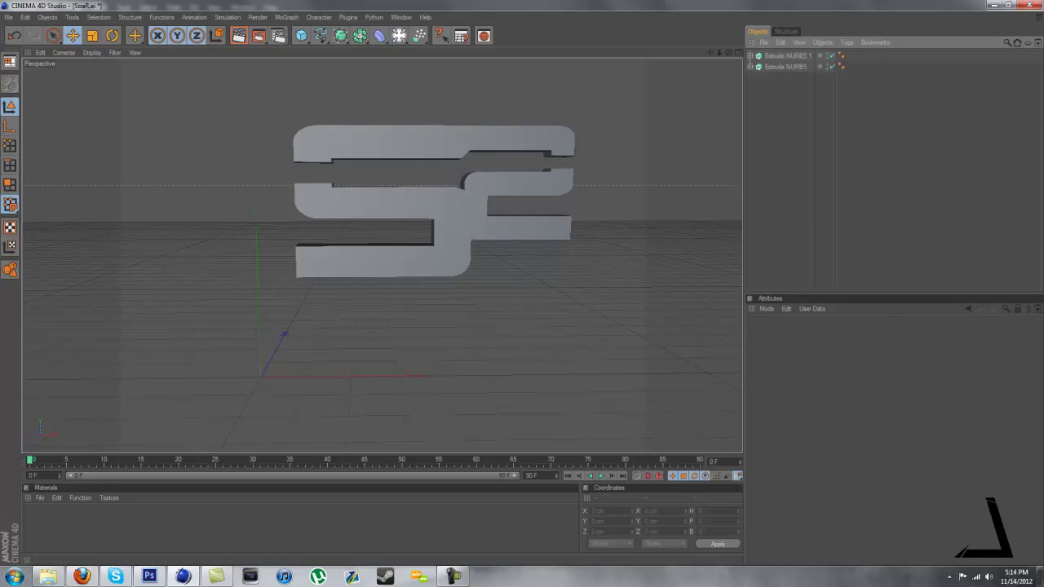
Render the view to check the extruded logo, and return to the normal viewport display.
click(785, 67)
shift+click(785, 56)
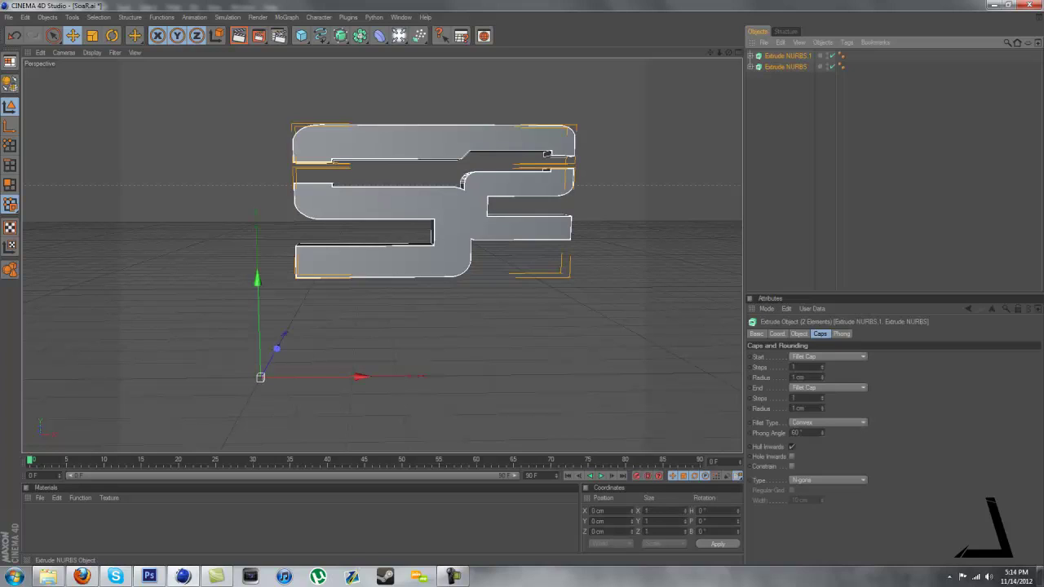
key(ctrl+r)
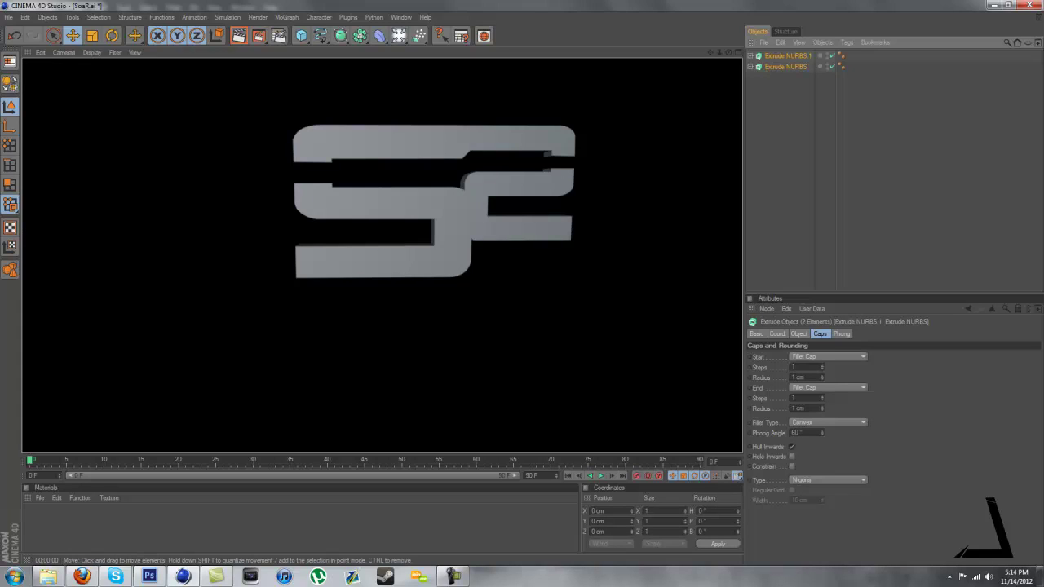
click(384, 359)
Copy both Extrude NURBS objects into the Untitled 1 project containing the ring and landscape.
click(787, 56)
shift+click(786, 67)
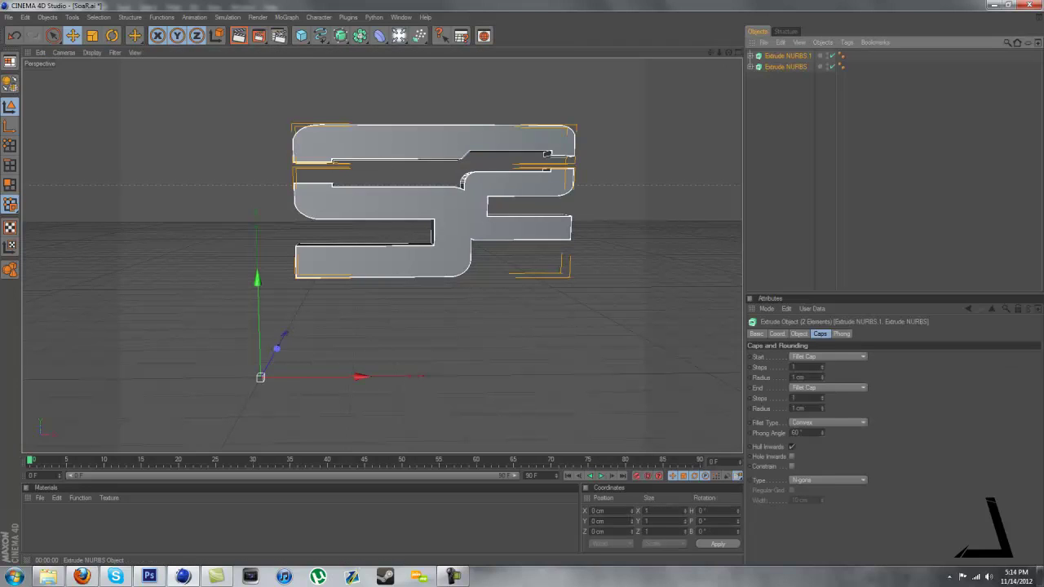
click(400, 18)
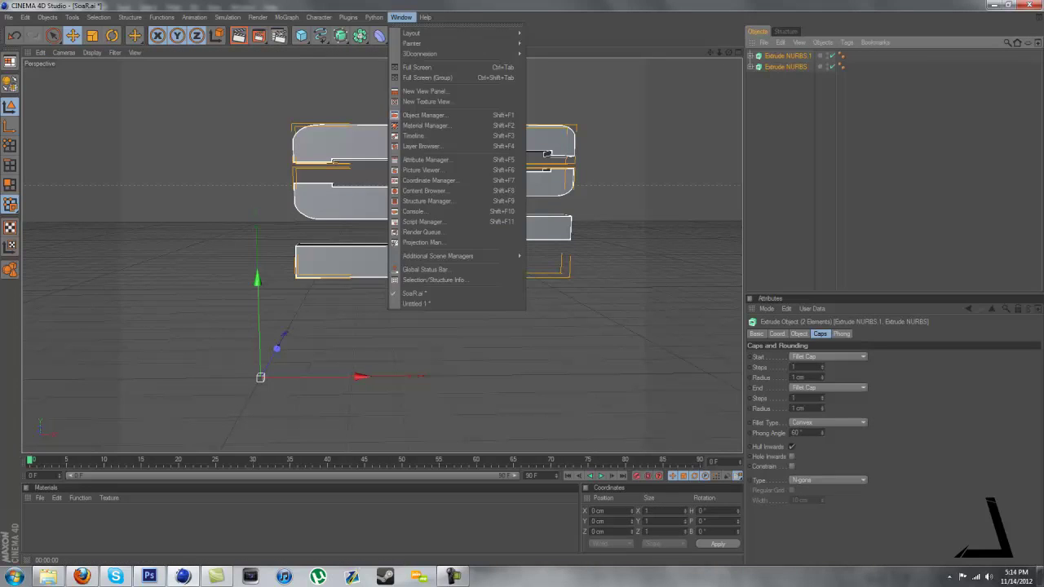
click(412, 303)
key(ctrl+v)
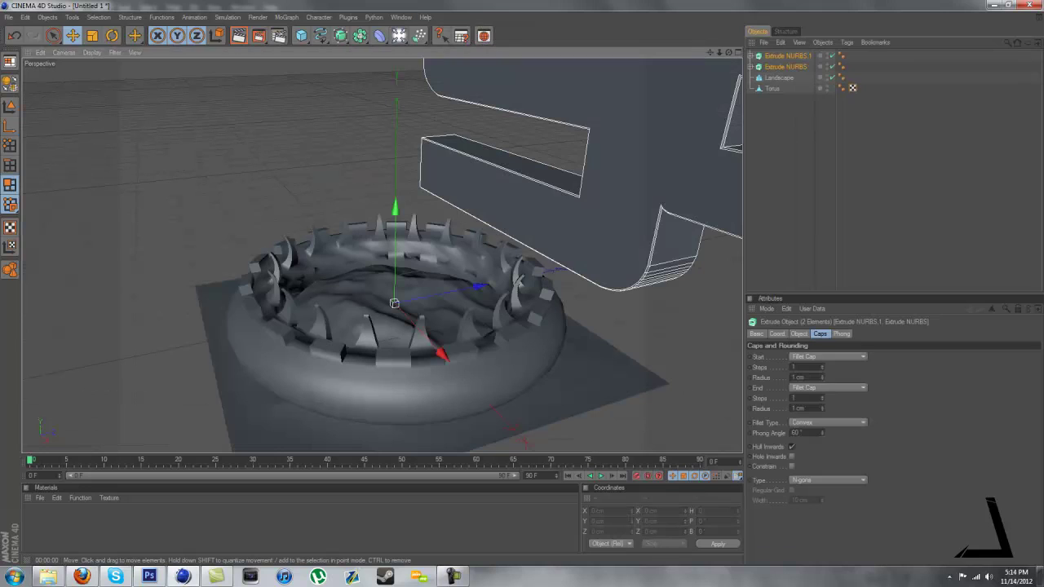
Move the pasted logo along the X axis until it stands roughly centred above the ring.
drag(441, 354, 343, 250)
alt+drag(490, 281, 632, 230)
alt+right_drag(505, 261, 420, 261)
alt+middle_drag(420, 261, 379, 347)
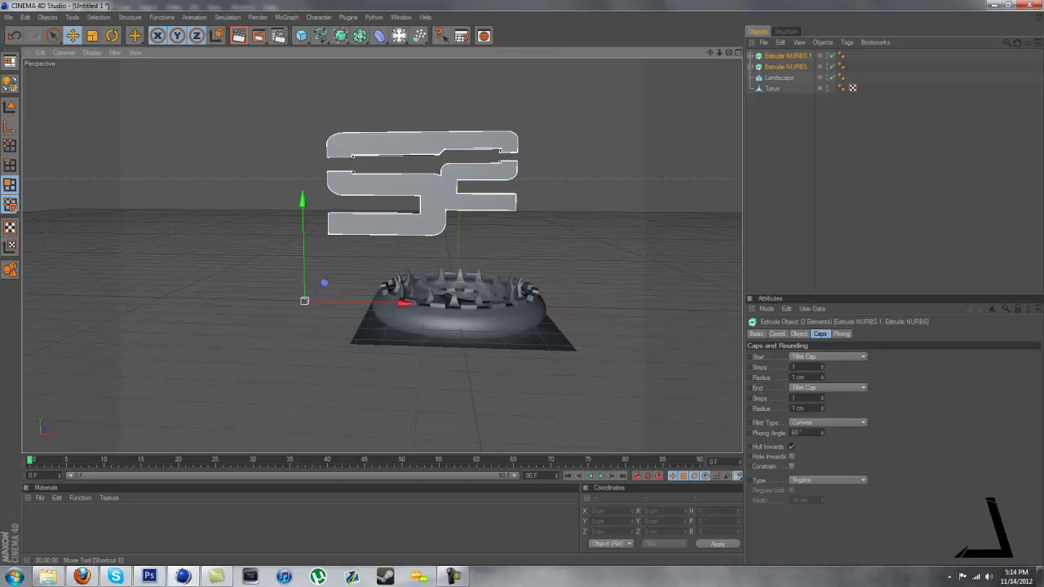
Scale the logo uniformly down to slightly narrower than the ring.
click(92, 35)
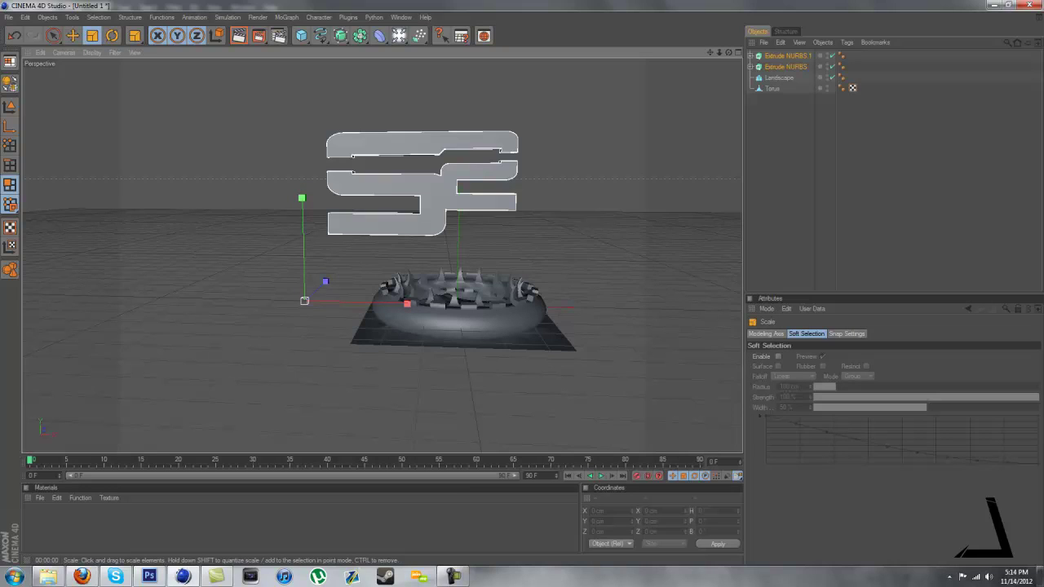
drag(489, 261, 523, 257)
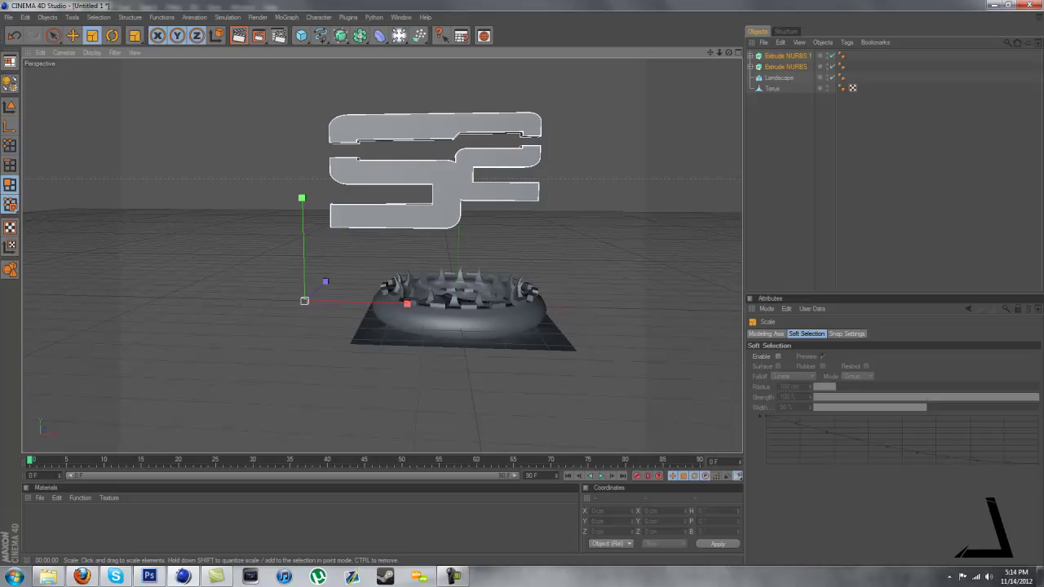
drag(522, 257, 489, 285)
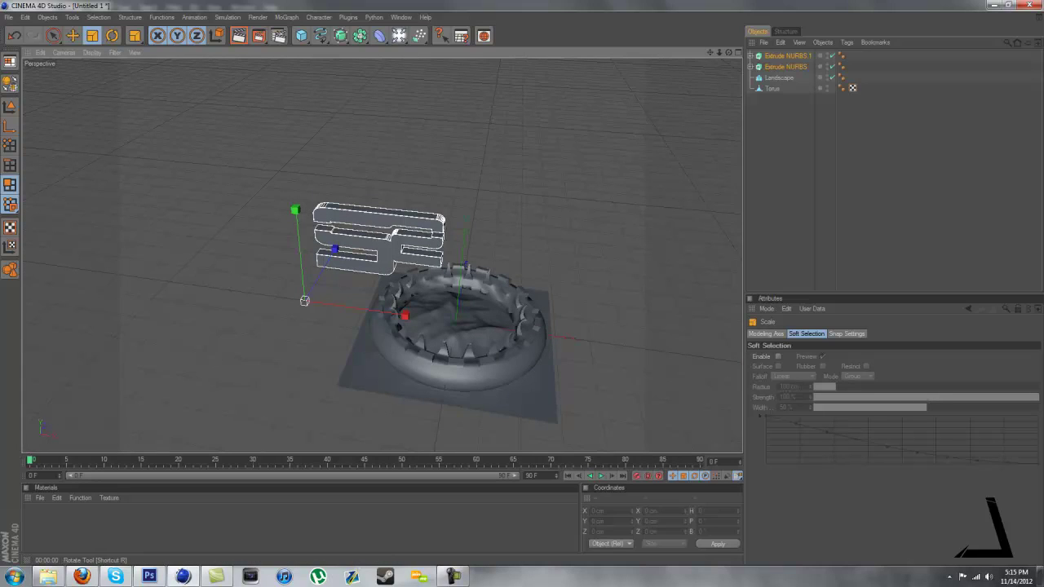
Rotate both logo parts about the X axis until the logo lies flat, undoing the first rotation attempt.
click(111, 35)
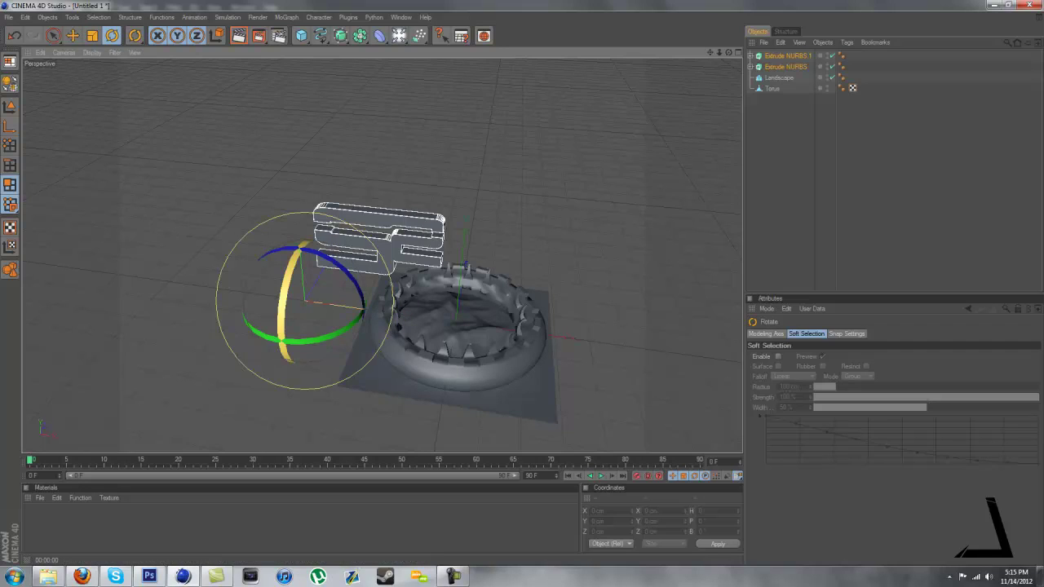
drag(285, 286, 215, 287)
key(ctrl+z)
drag(283, 311, 291, 261)
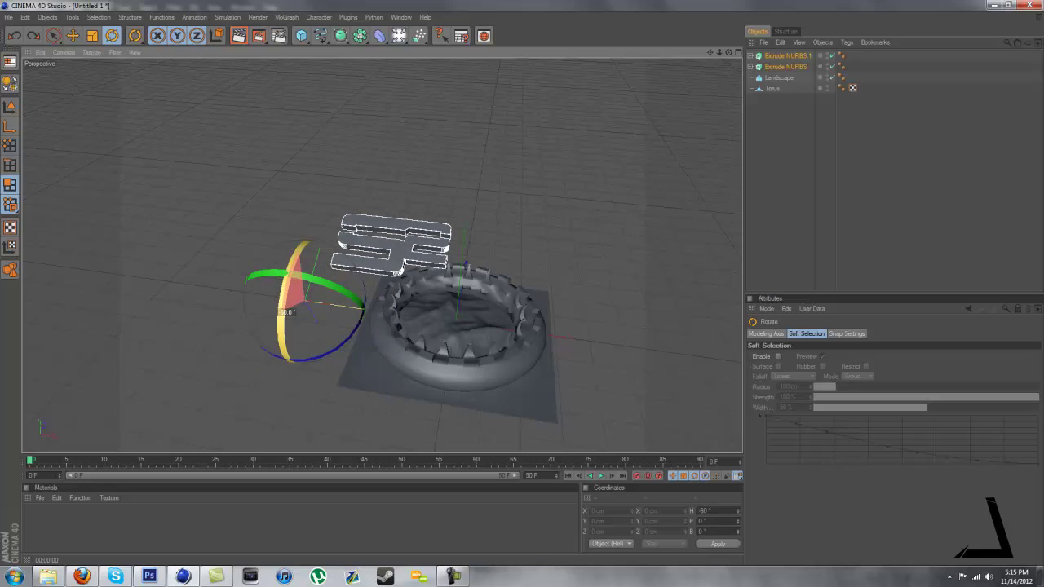
drag(236, 327, 212, 326)
Raise the flat logo above the ring's rim and shift it along X over the ring.
click(73, 36)
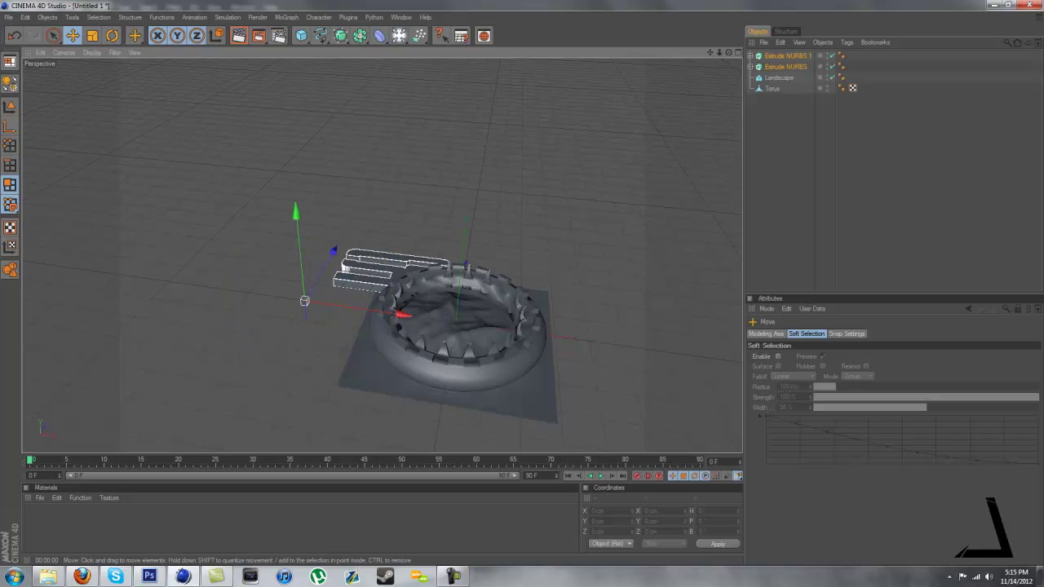
drag(296, 212, 294, 184)
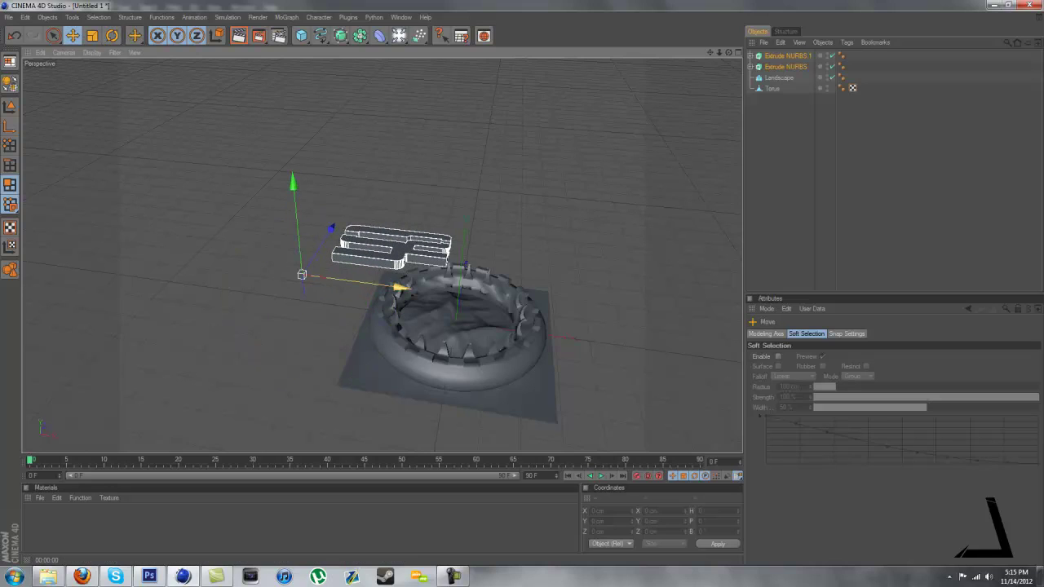
drag(400, 288, 484, 299)
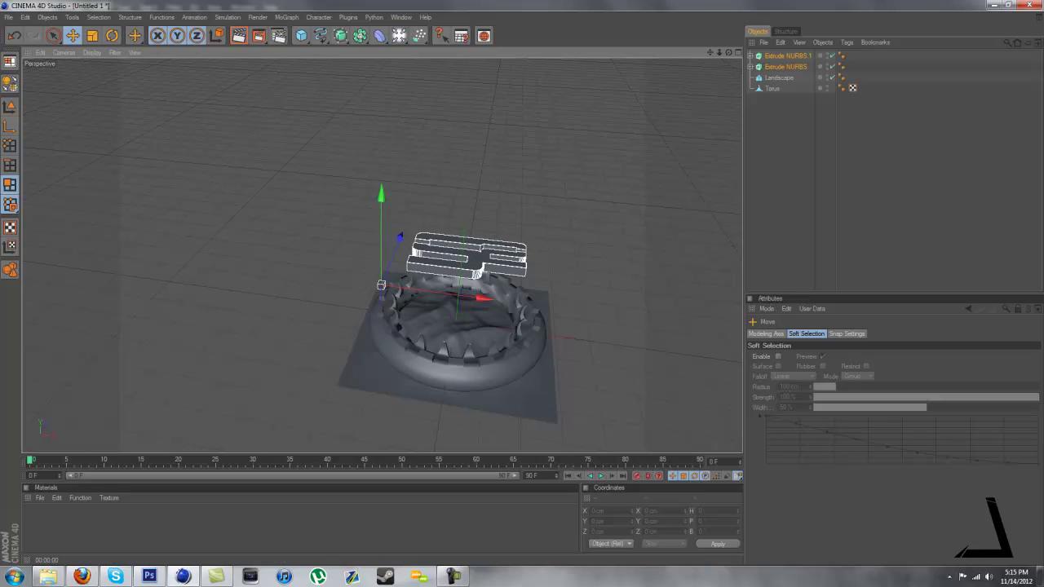
Move the logo along the Z axis into the ring's opening and scale it down uniformly to fit inside the ring.
drag(400, 236, 361, 335)
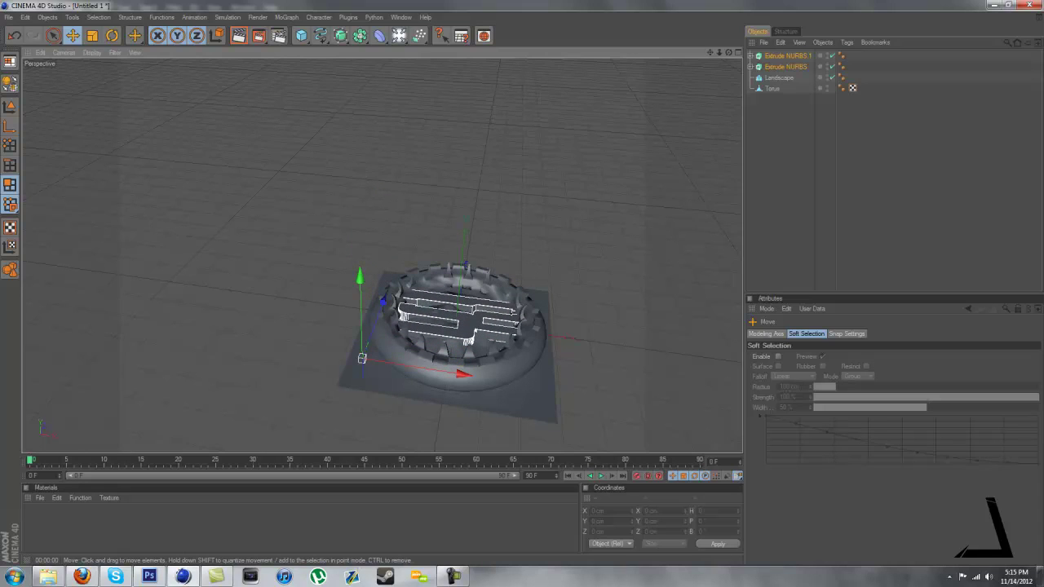
scroll(382, 257, up, 4)
alt+middle_drag(498, 343, 413, 276)
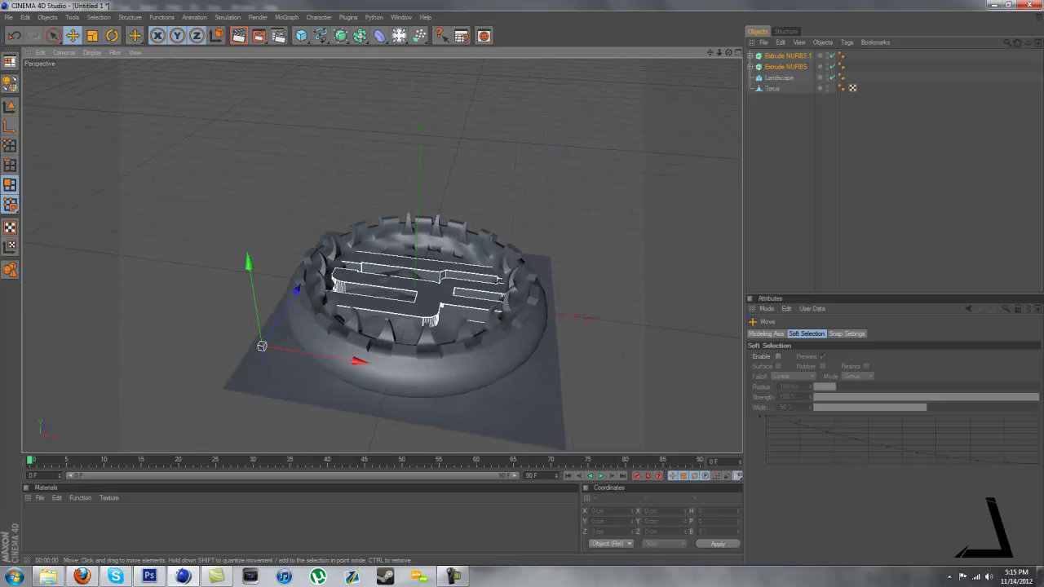
alt+drag(457, 277, 376, 298)
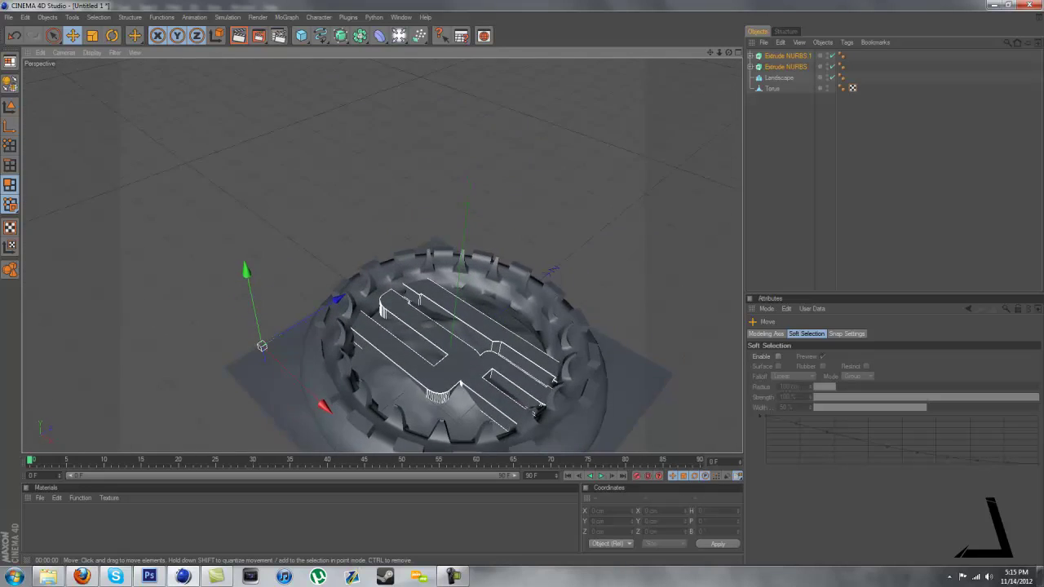
alt+drag(538, 408, 558, 421)
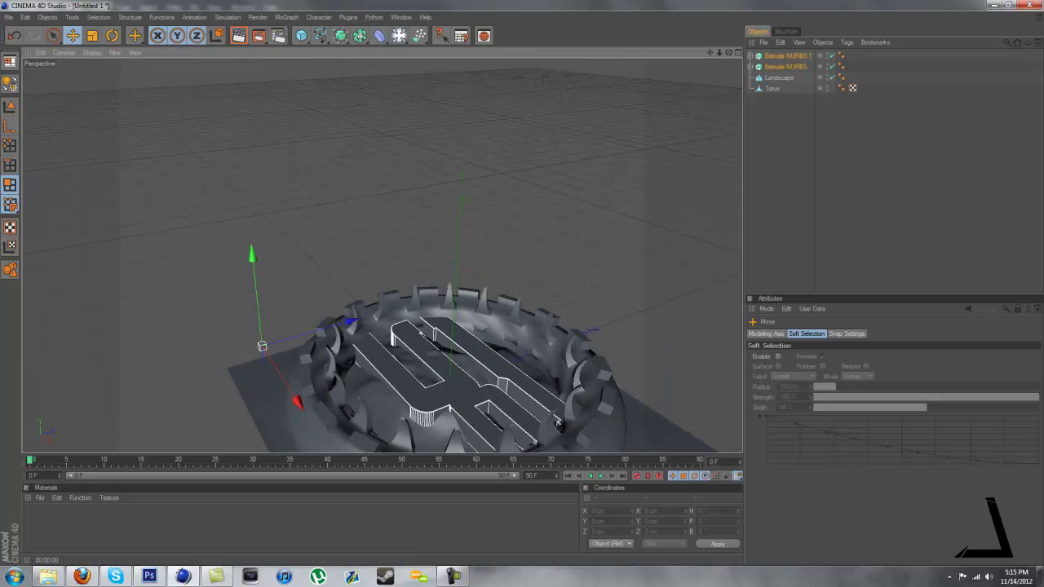
key(r)
key(t)
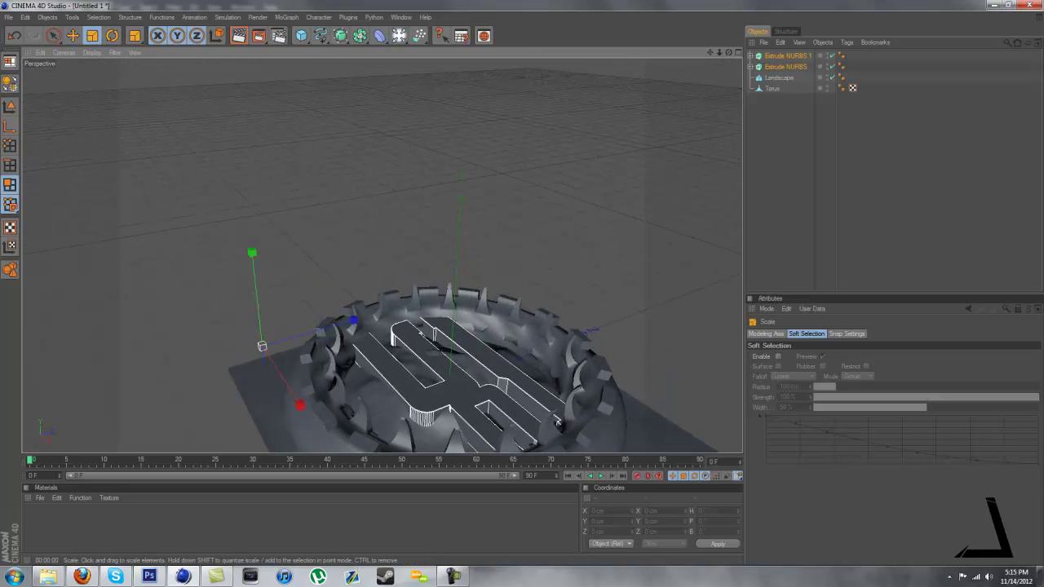
drag(558, 422, 504, 422)
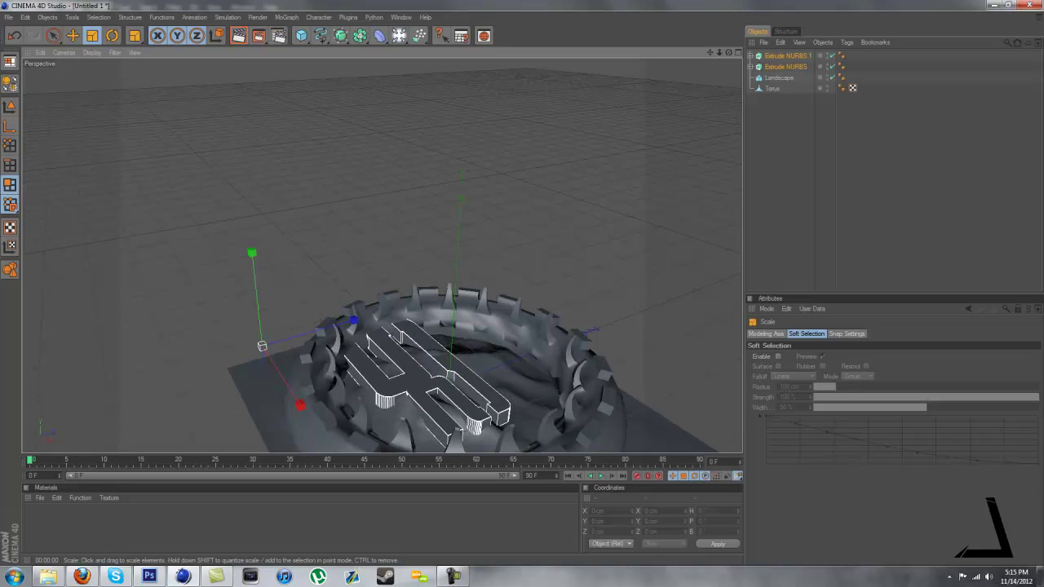
Shift the scaled logo along the X and Z axes until it sits roughly centred inside the ring.
click(72, 35)
drag(299, 403, 303, 414)
mouse_move(352, 329)
mouse_down()
mouse_move(392, 318)
mouse_move(370, 323)
mouse_up()
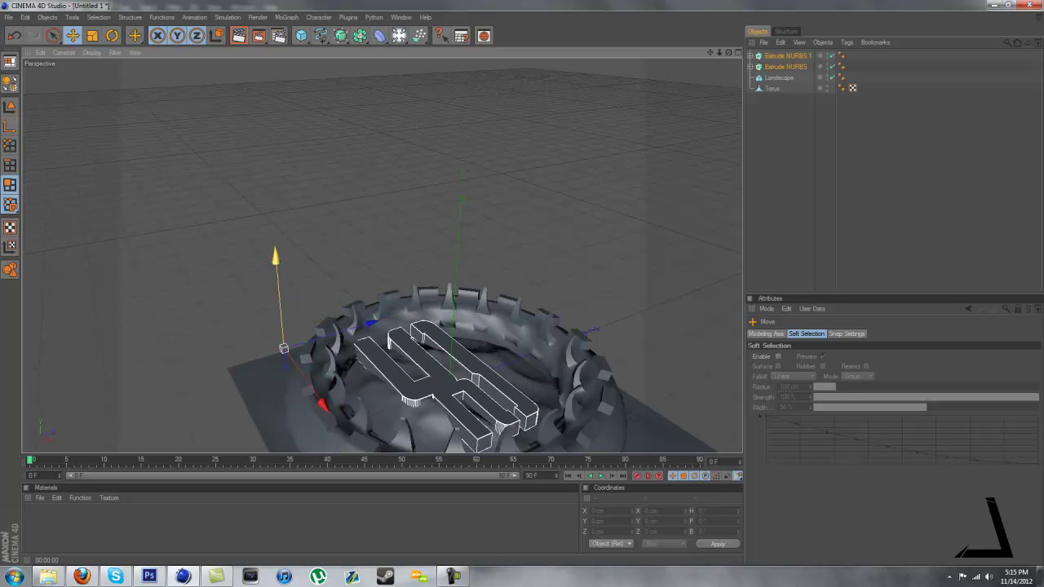
drag(279, 357, 383, 445)
drag(383, 333, 393, 333)
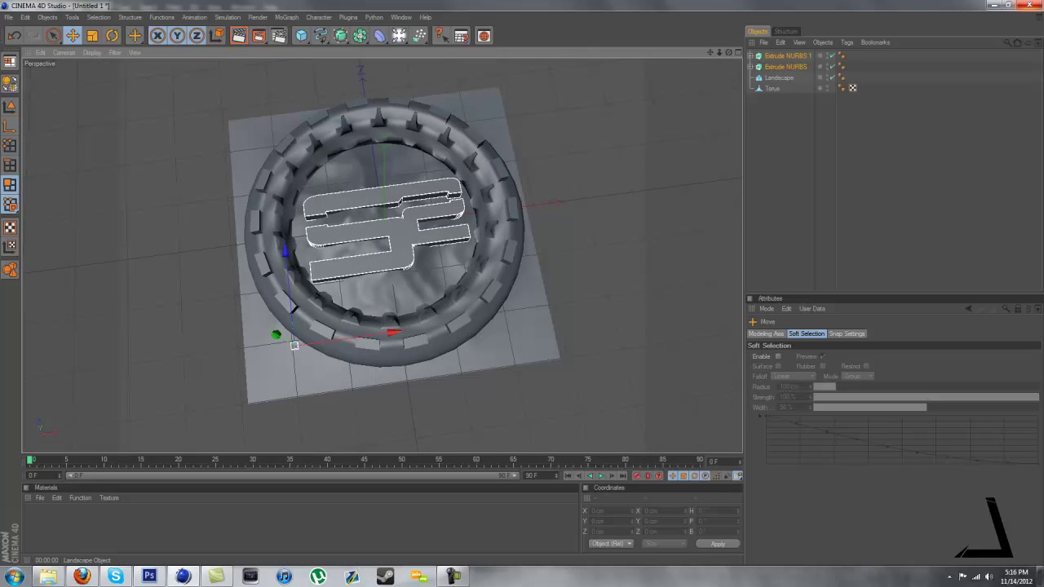
Delete the Landscape object from the scene.
key(ctrl+a)
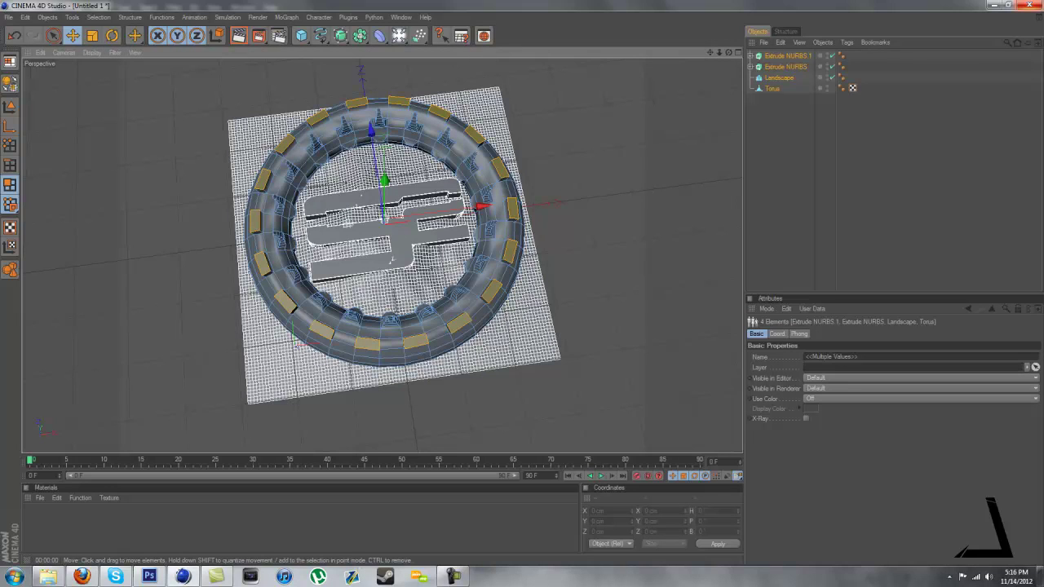
click(779, 78)
key(Delete)
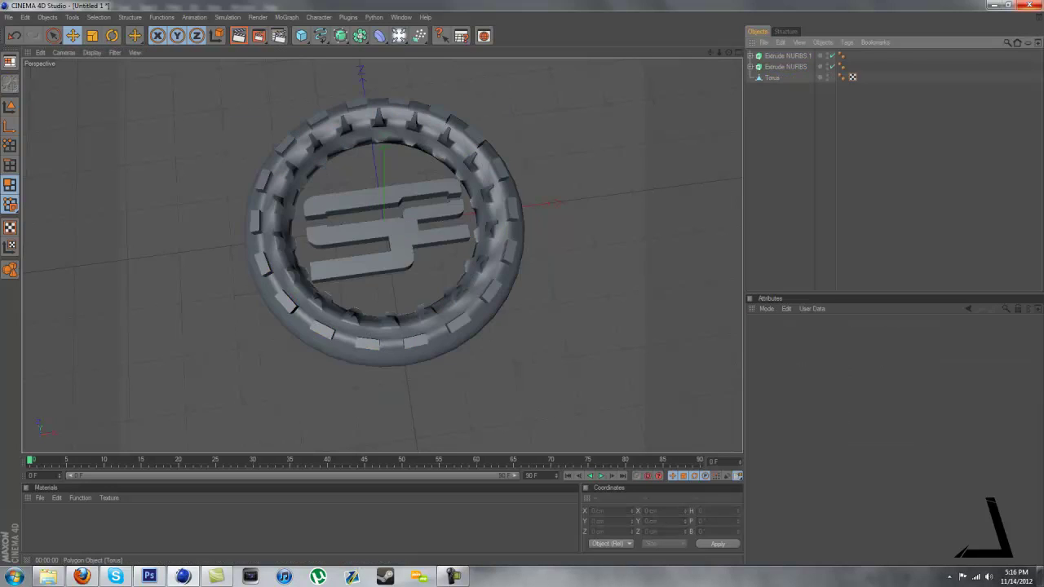
Copy the torus and both logo extrusions into the TPJArts Lightroom scene, dismissing the missing-plugin warning.
click(382, 197)
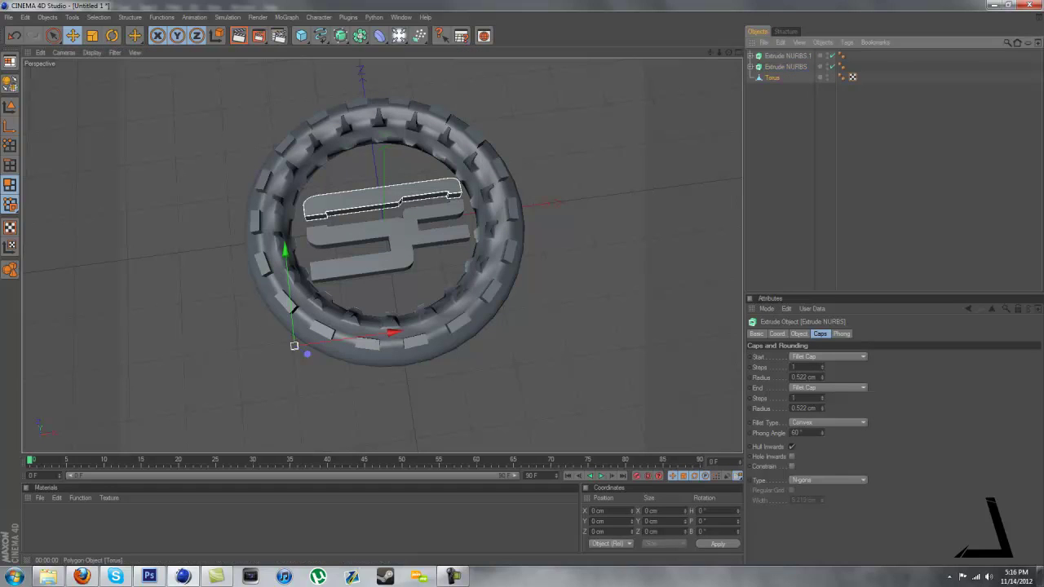
key(ctrl+a)
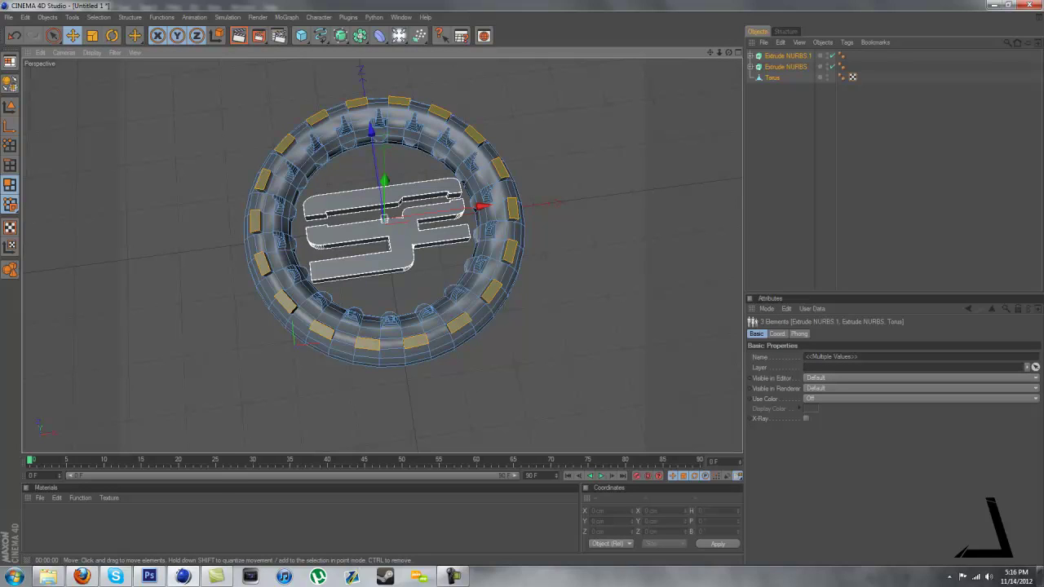
key(super)
text(tpj)
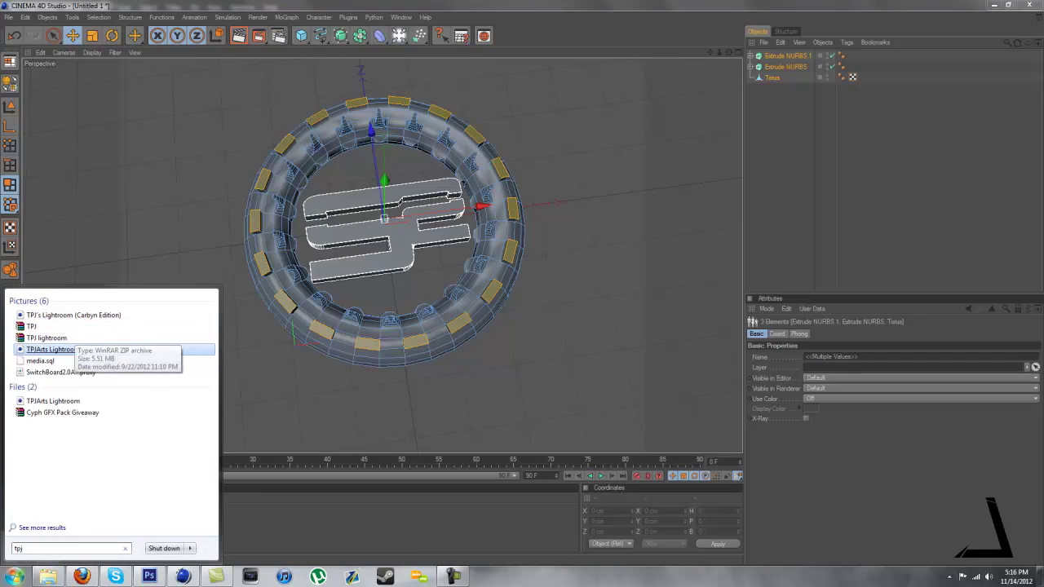
click(53, 349)
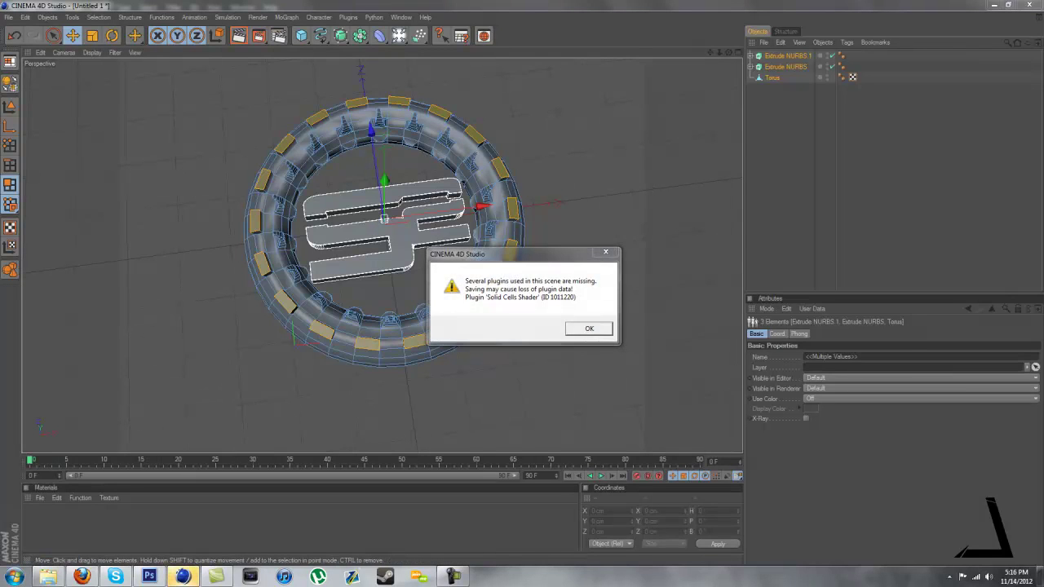
key(Return)
key(ctrl+v)
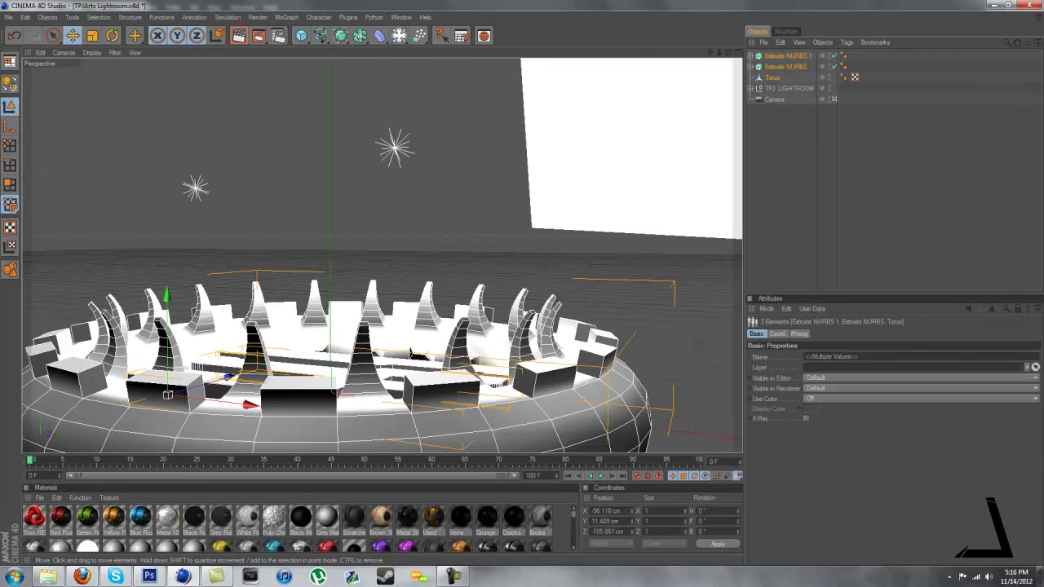
Rotate the pasted ring and logo together until they stand upright with a slight tilt, and render the view.
key(r)
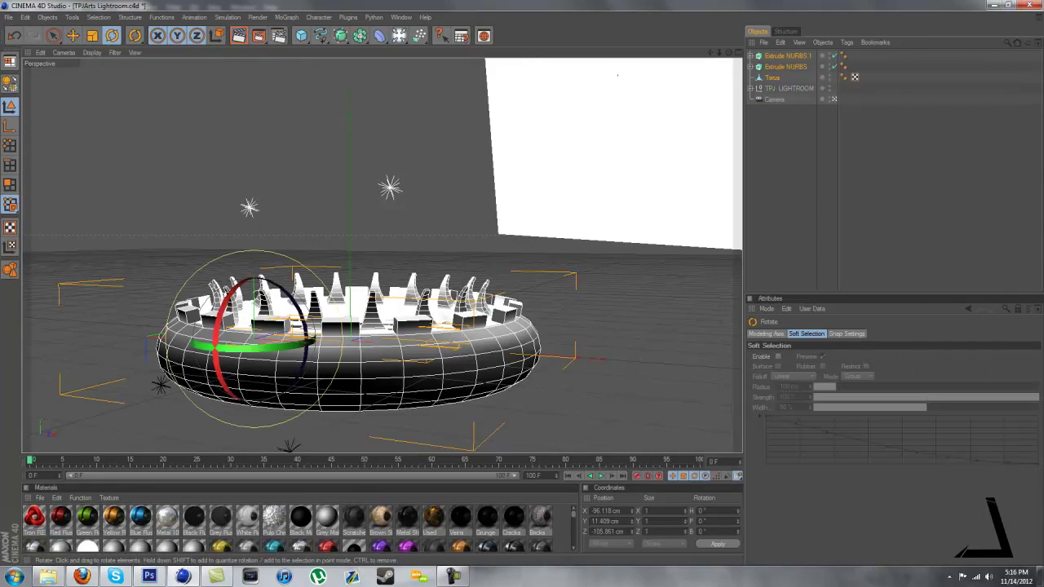
drag(219, 313, 224, 382)
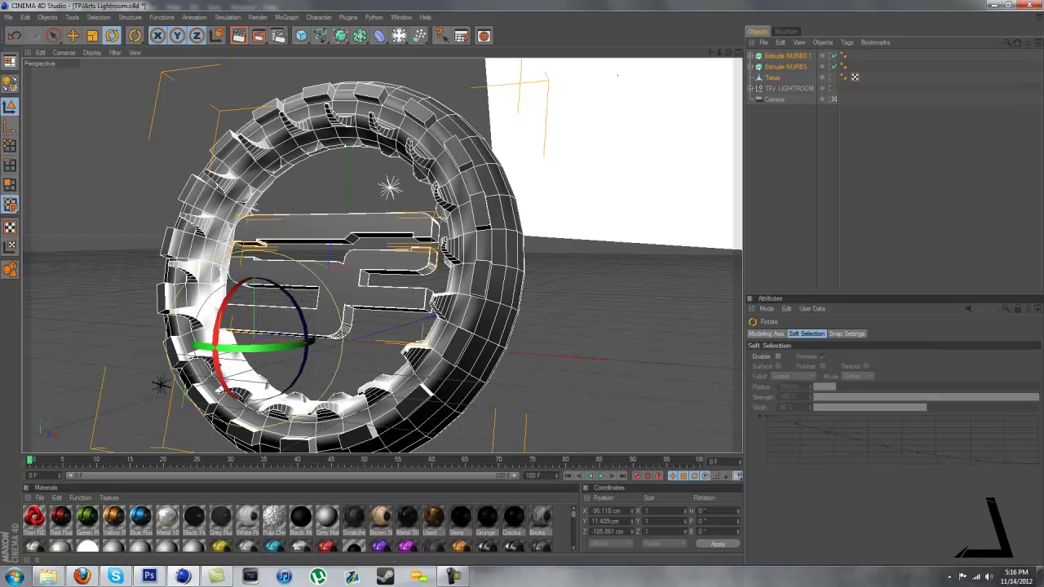
drag(304, 319, 305, 358)
drag(253, 363, 242, 329)
alt+middle_drag(243, 328, 342, 288)
alt+drag(342, 288, 409, 316)
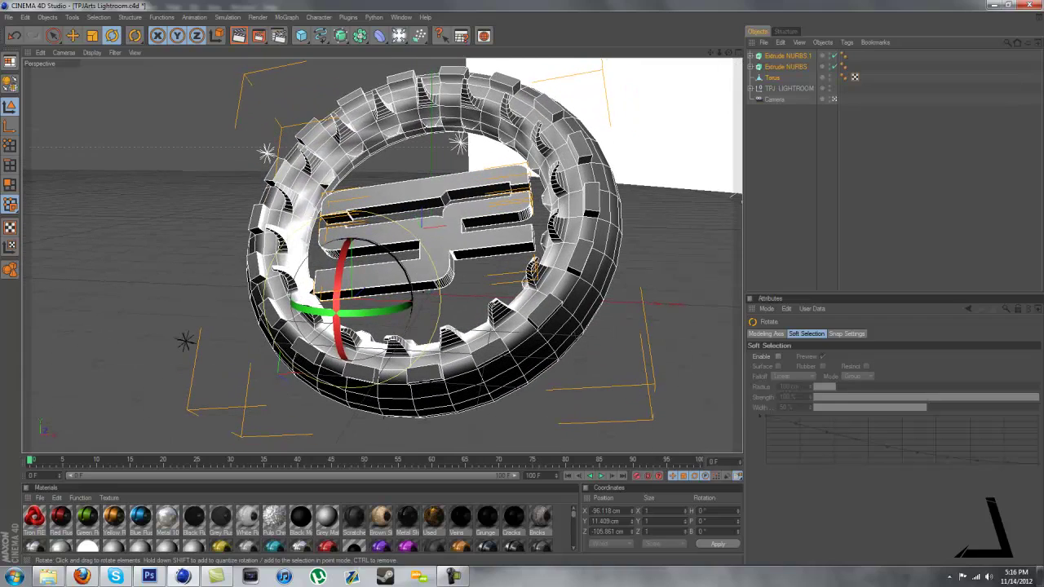
click(238, 35)
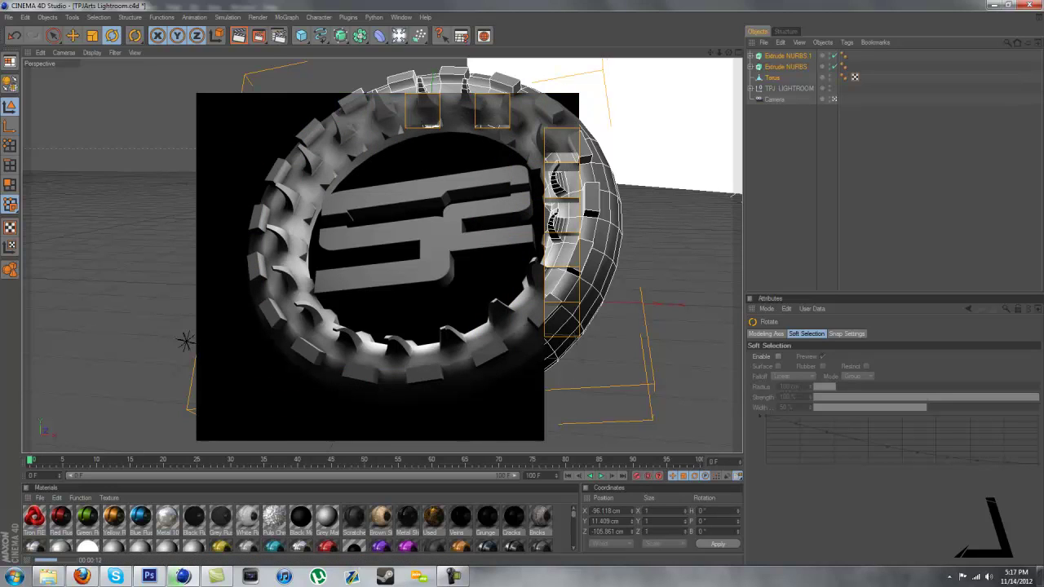
Apply the Chrome material to the torus and both logo extrusions and render the view, accepting the missing-texture warning.
scroll(298, 528, down, 3)
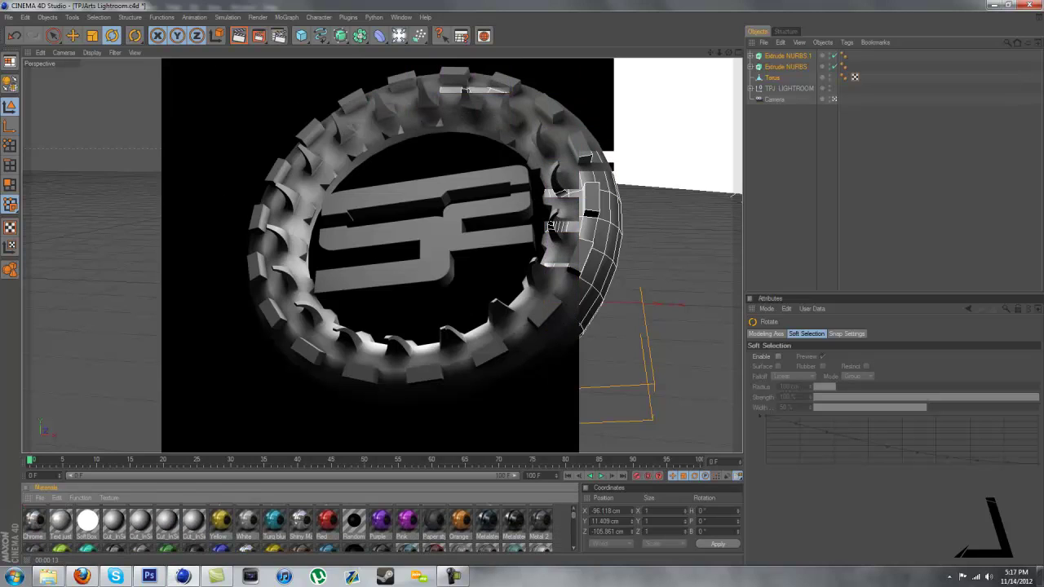
scroll(288, 529, down, 1)
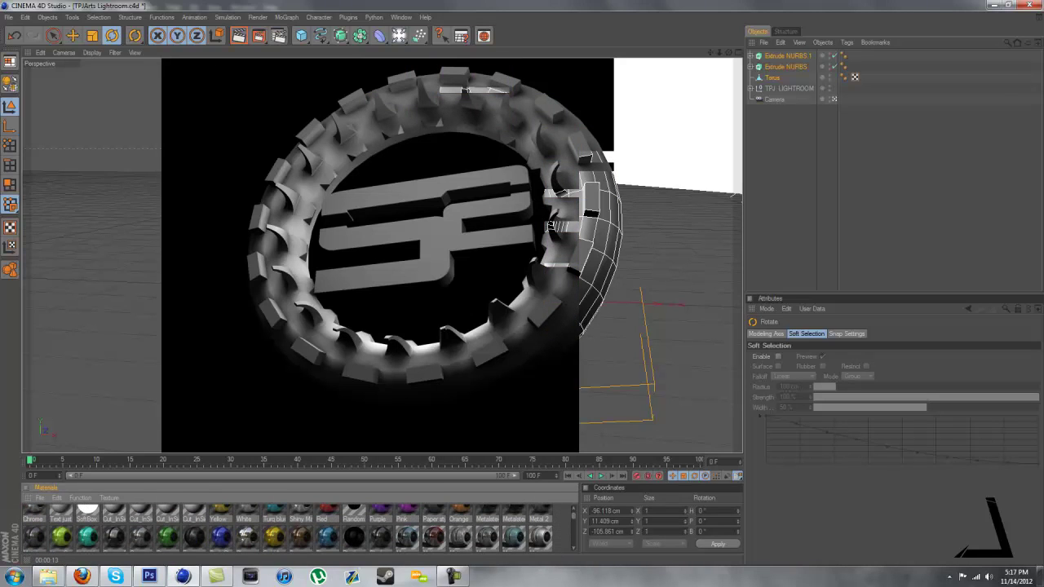
drag(34, 512, 772, 78)
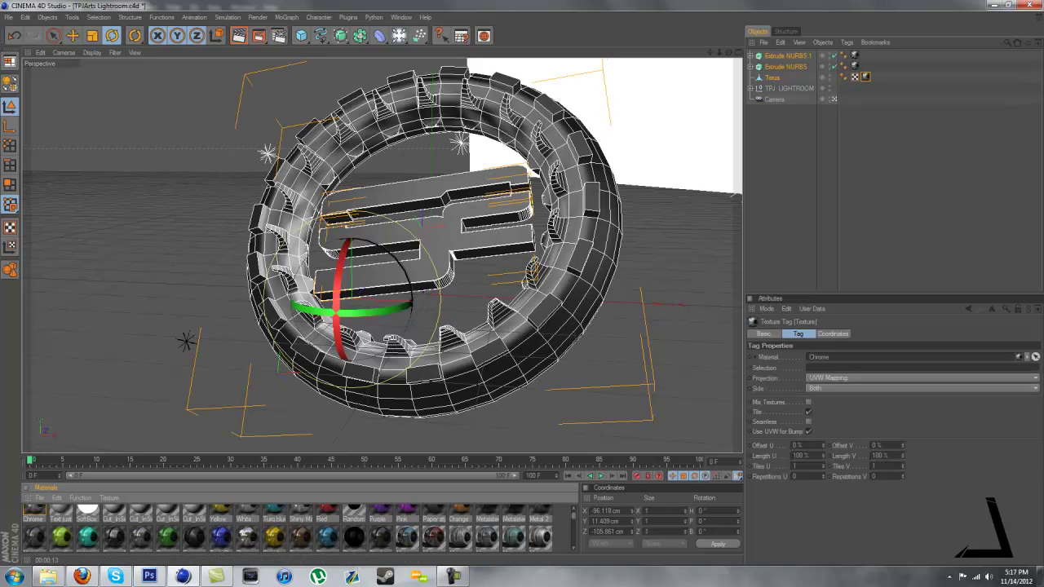
click(239, 35)
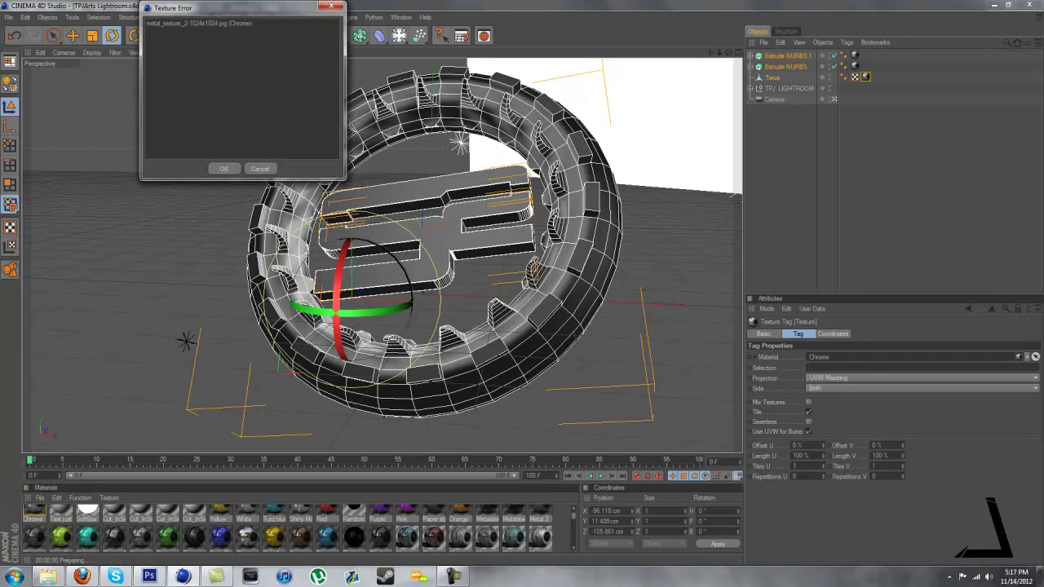
key(Return)
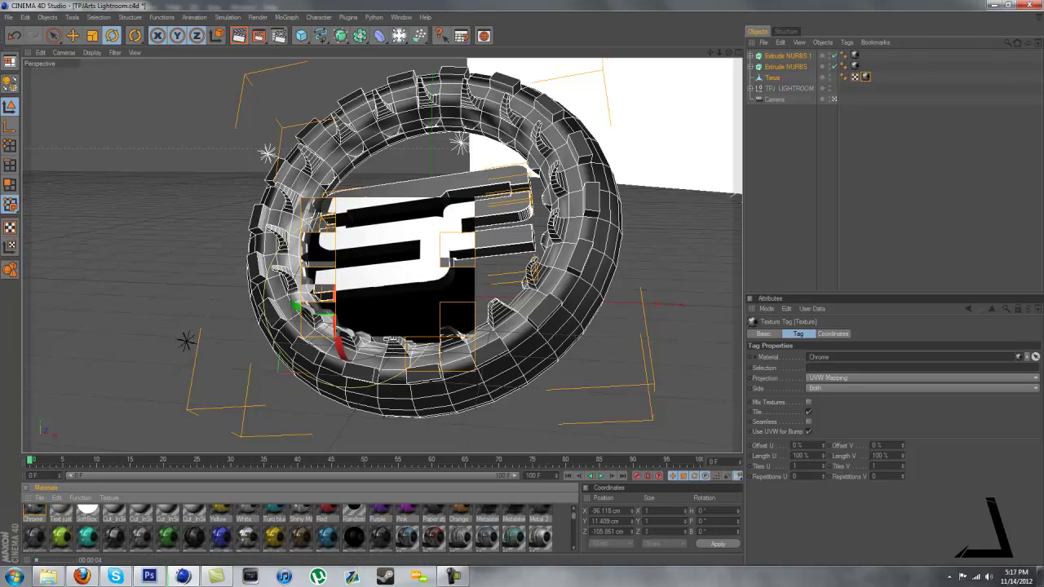
Apply the dark glossy Mat.9 material to the torus and both logo extrusions on top of Chrome, and render the view.
scroll(300, 529, down, 5)
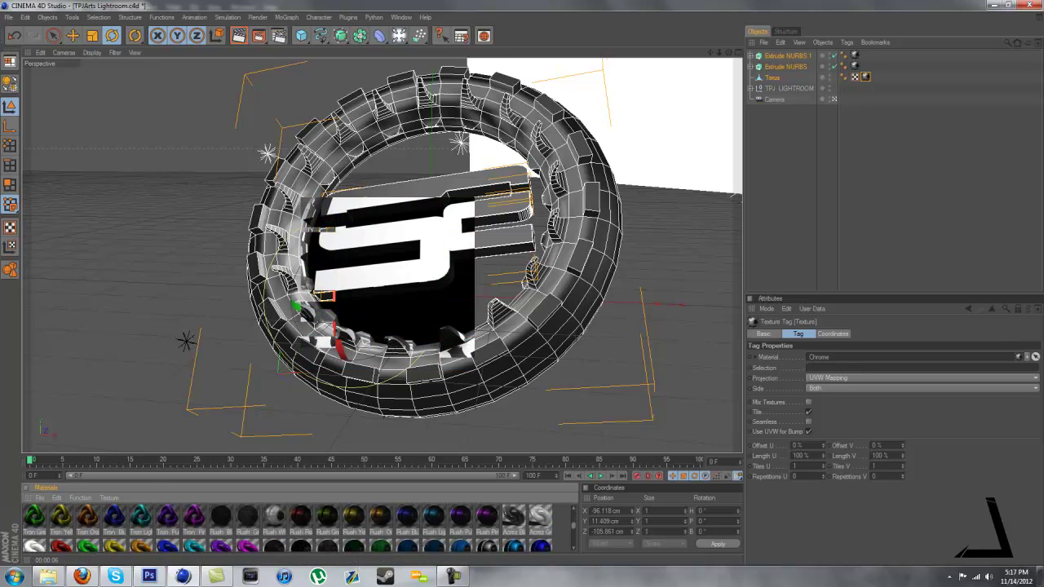
scroll(293, 529, down, 2)
scroll(294, 529, down, 2)
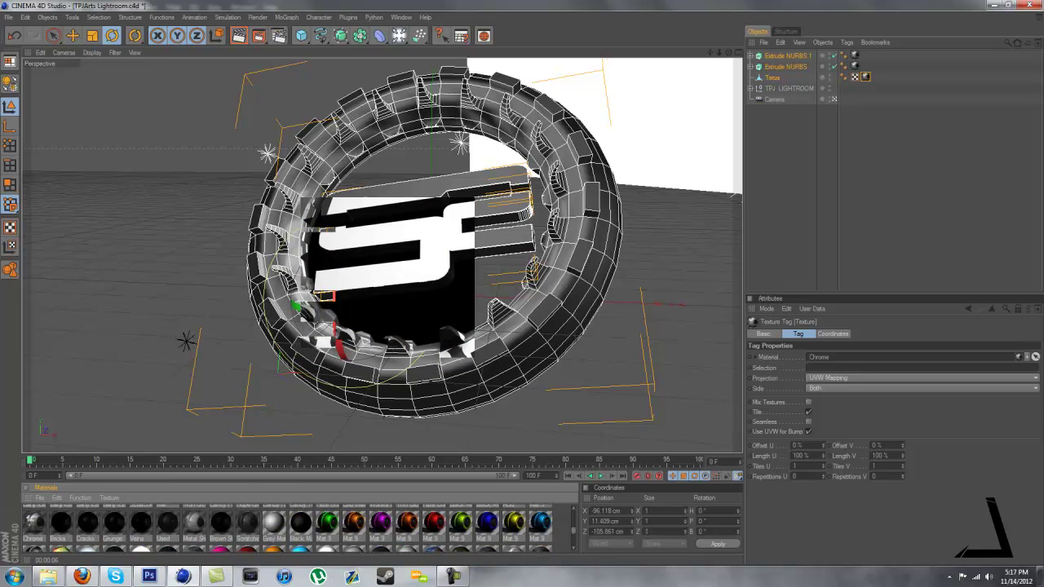
scroll(300, 529, down, 6)
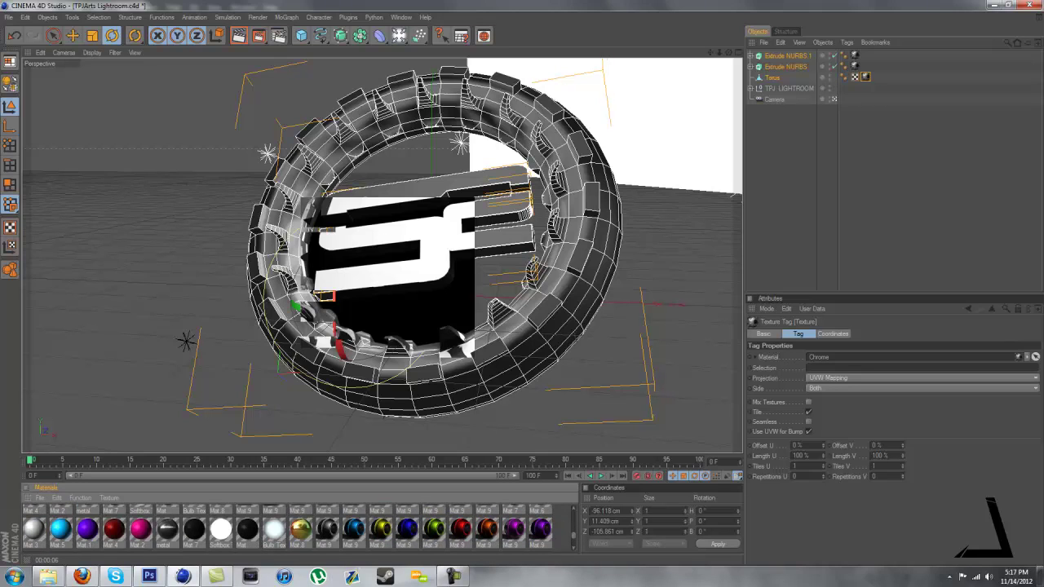
drag(327, 530, 346, 326)
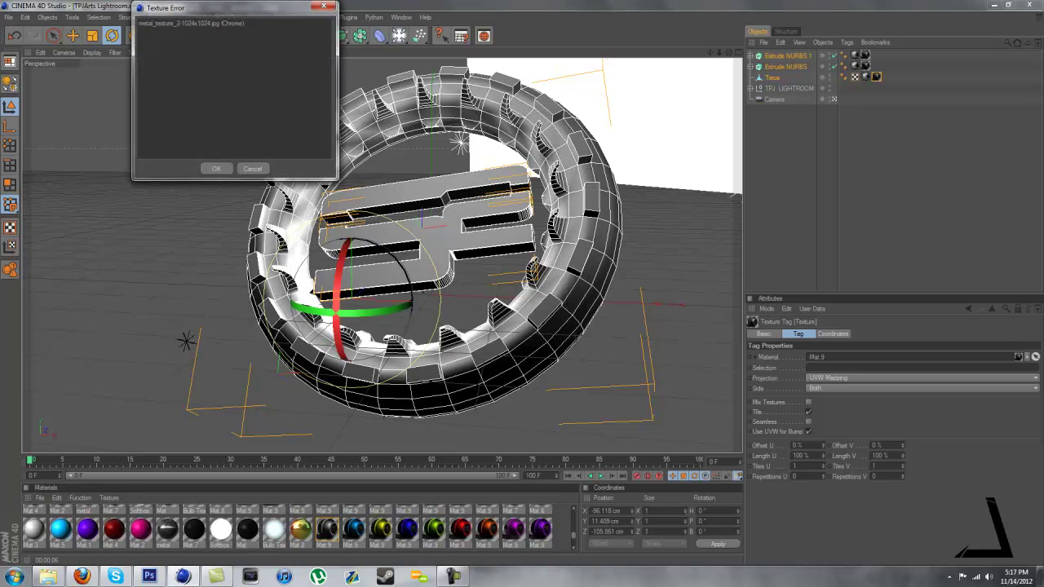
key(Return)
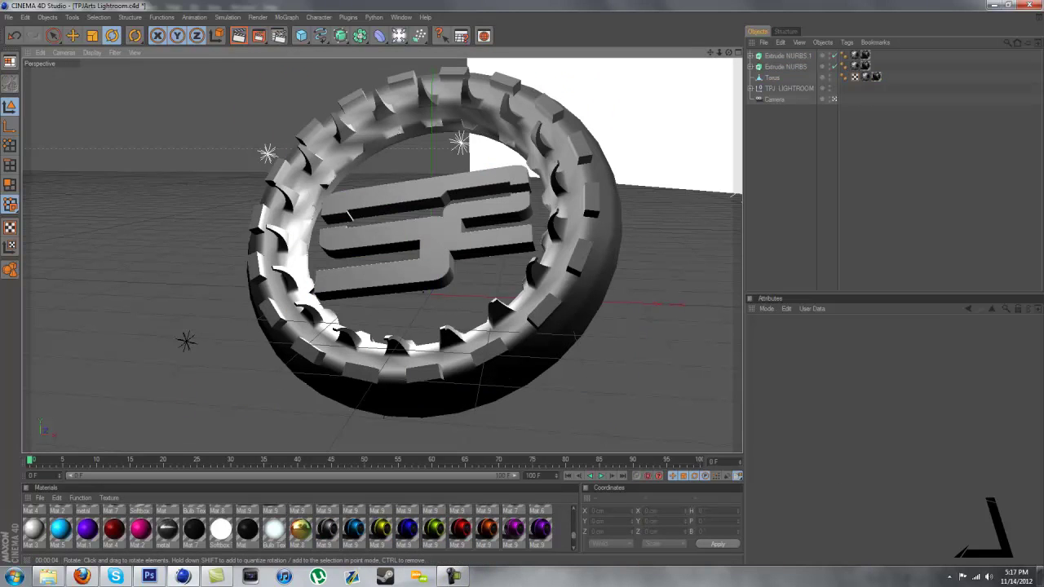
Render the ring and logo from a more frontal angle, accepting the missing-texture warning.
alt+drag(382, 254, 382, 294)
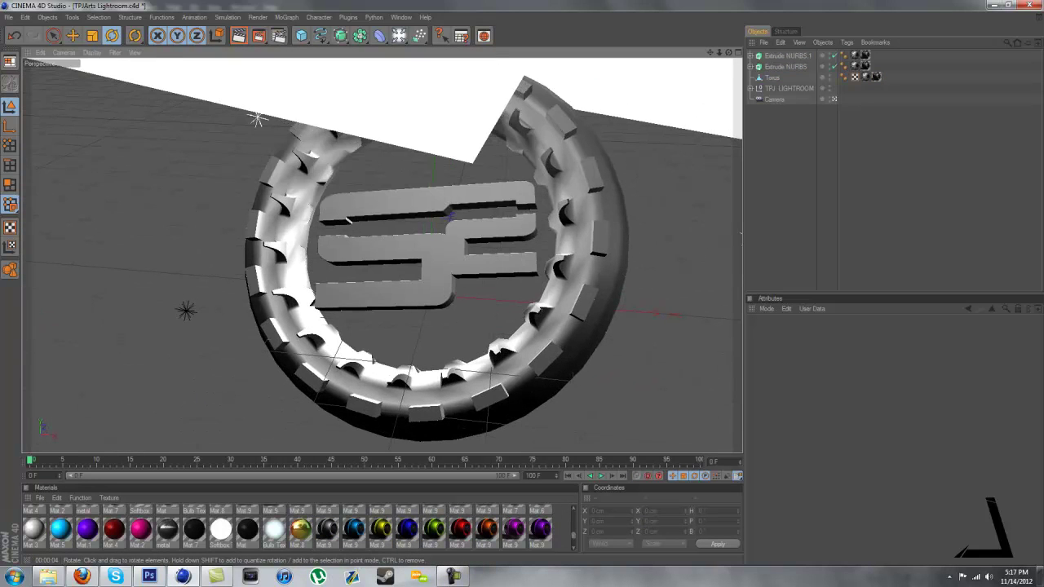
key(ctrl+r)
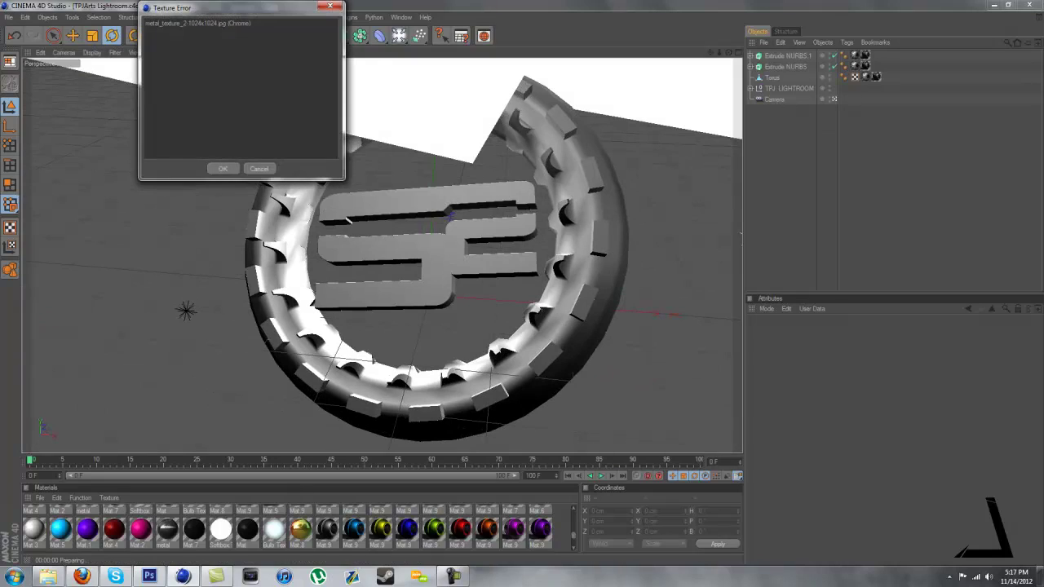
key(Return)
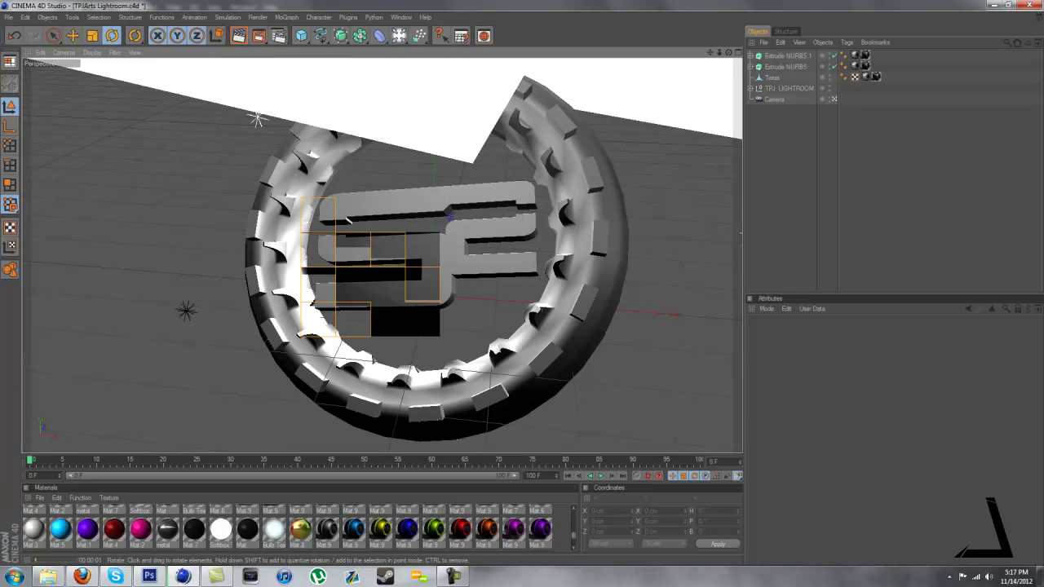